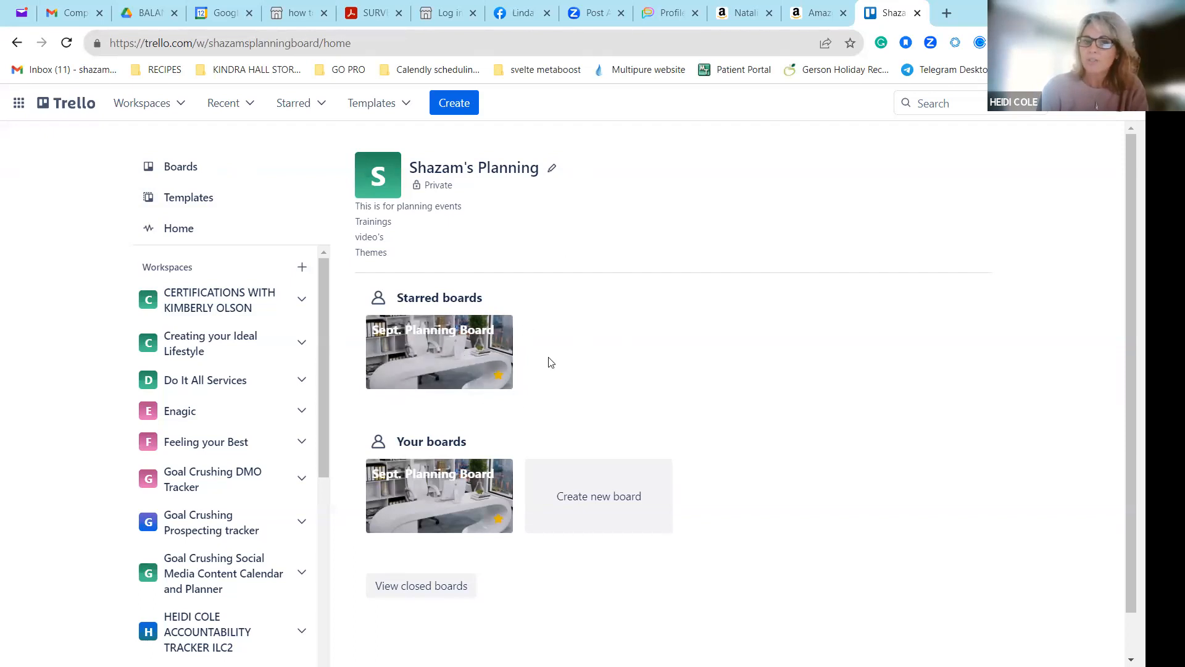
Open the starred Sept. Planning Board and look across its lists.
left_click(431, 353)
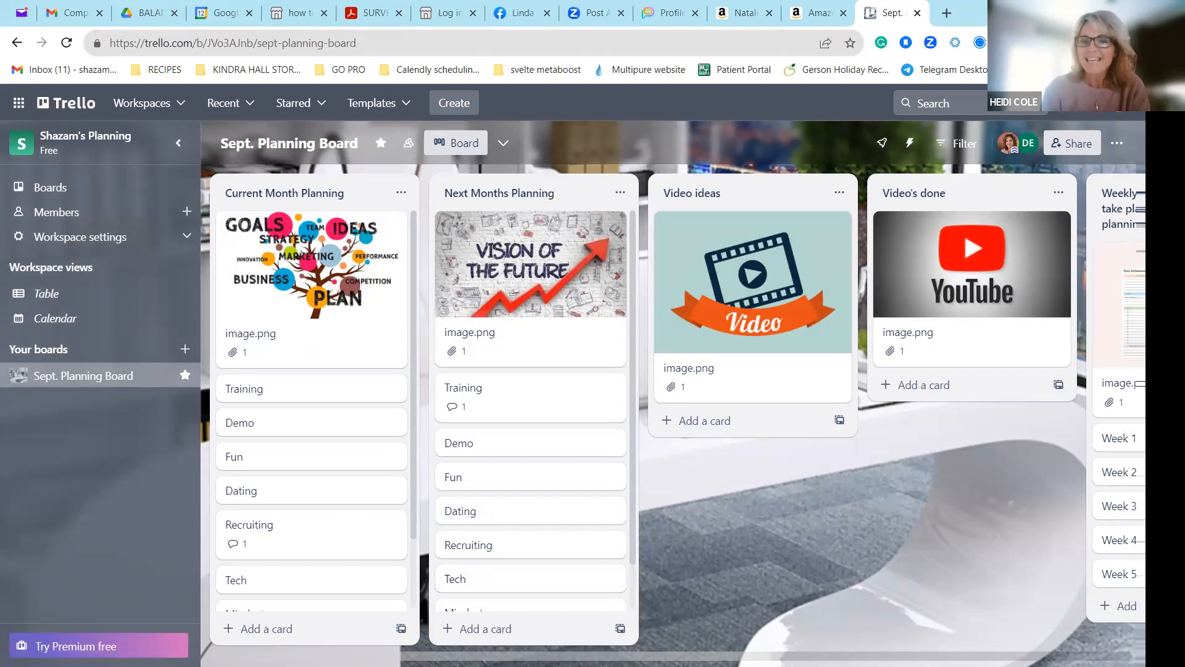
scroll(673, 408, "right", 10)
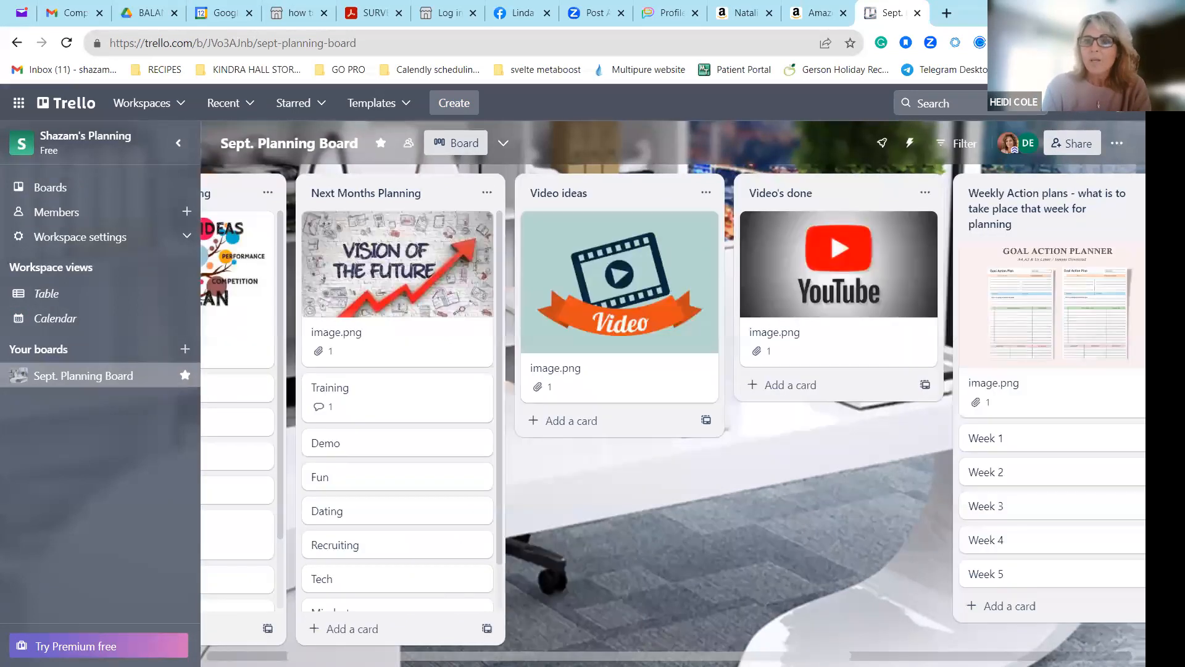
scroll(673, 408, "left", 10)
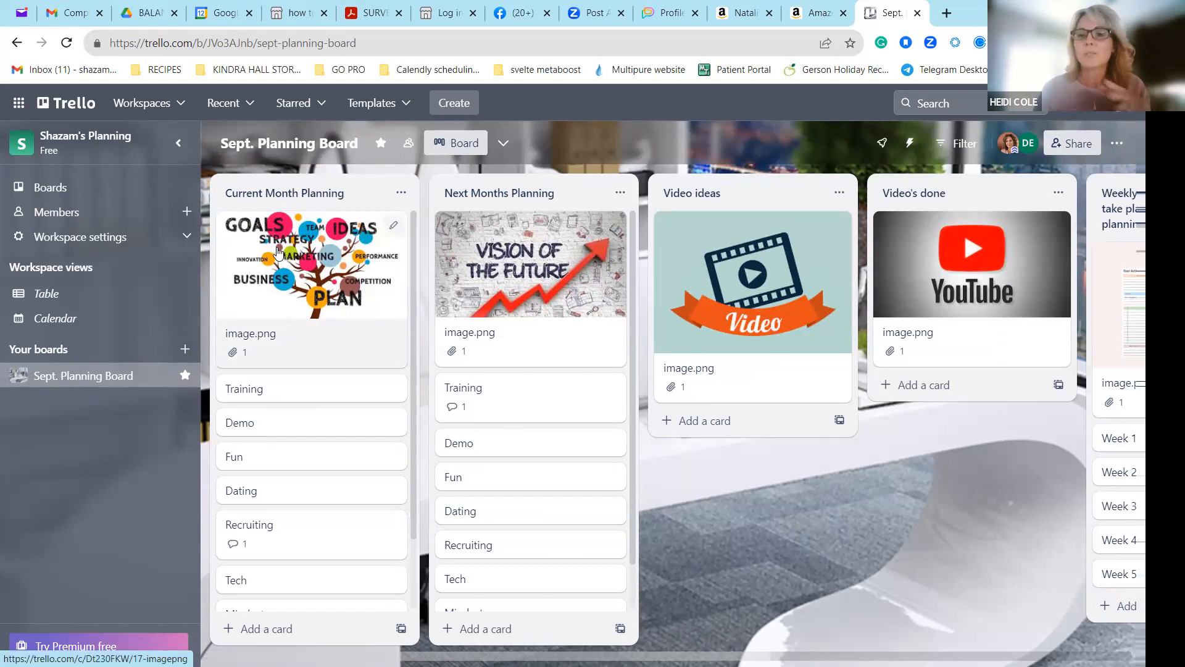
Open the Training card in the Current Month Planning list and start a comment with the line "Dating parties".
left_click(307, 401)
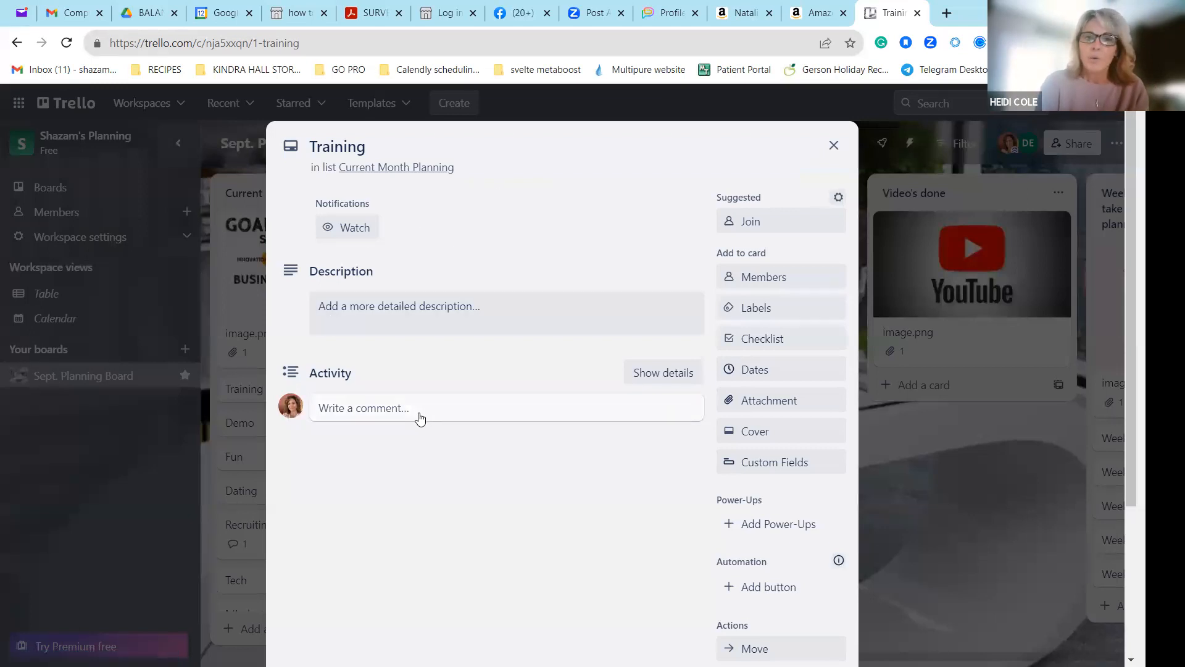
left_click(440, 408)
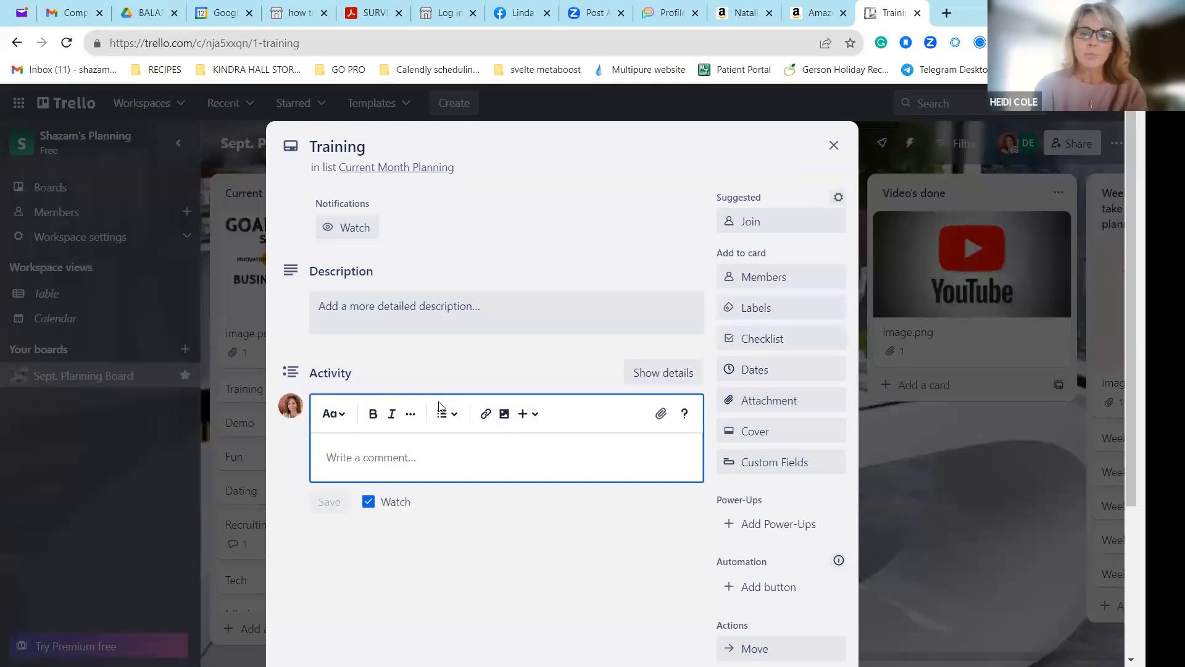
type("Datin")
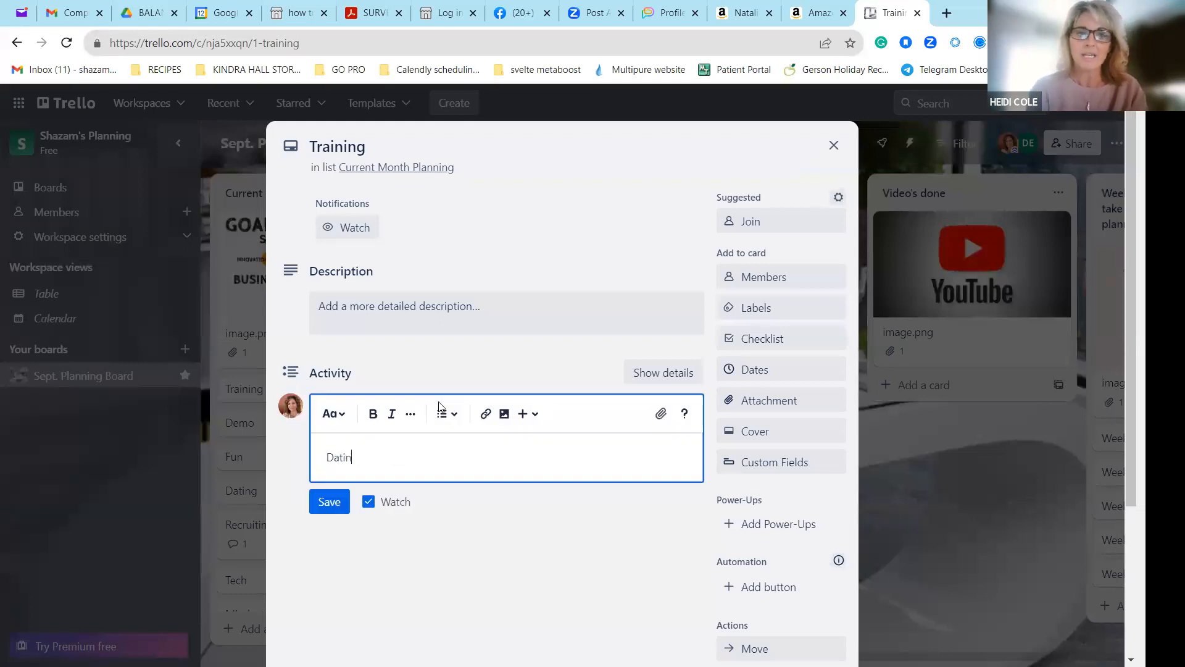
type("gs")
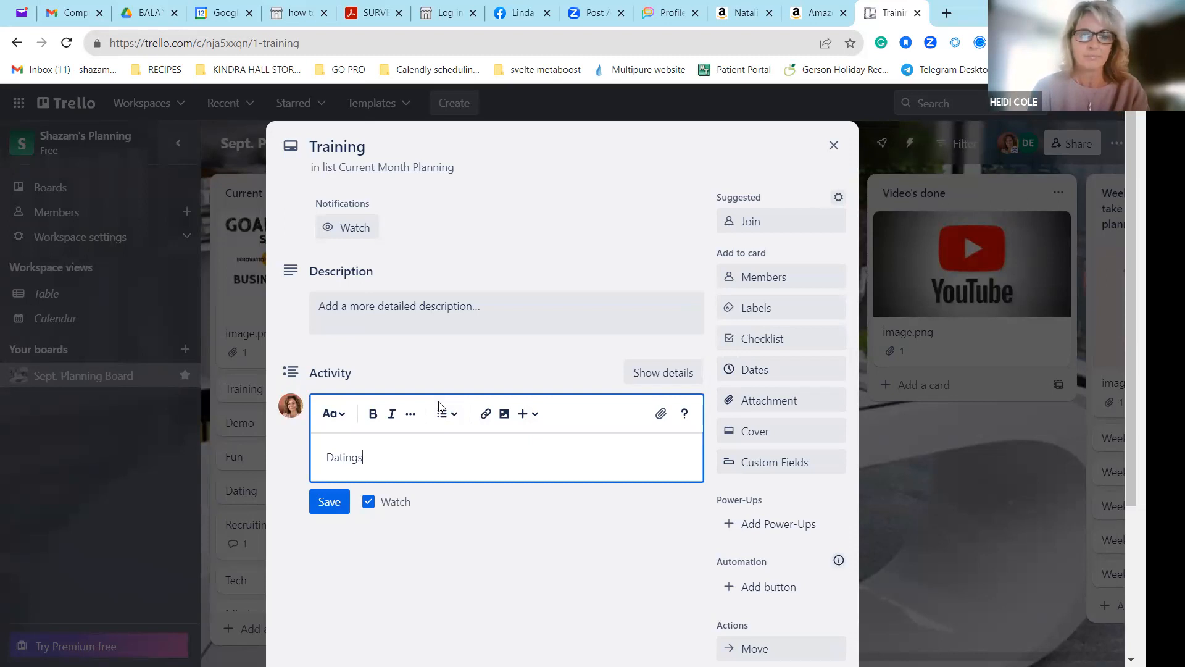
key("BackSpace")
type("parties")
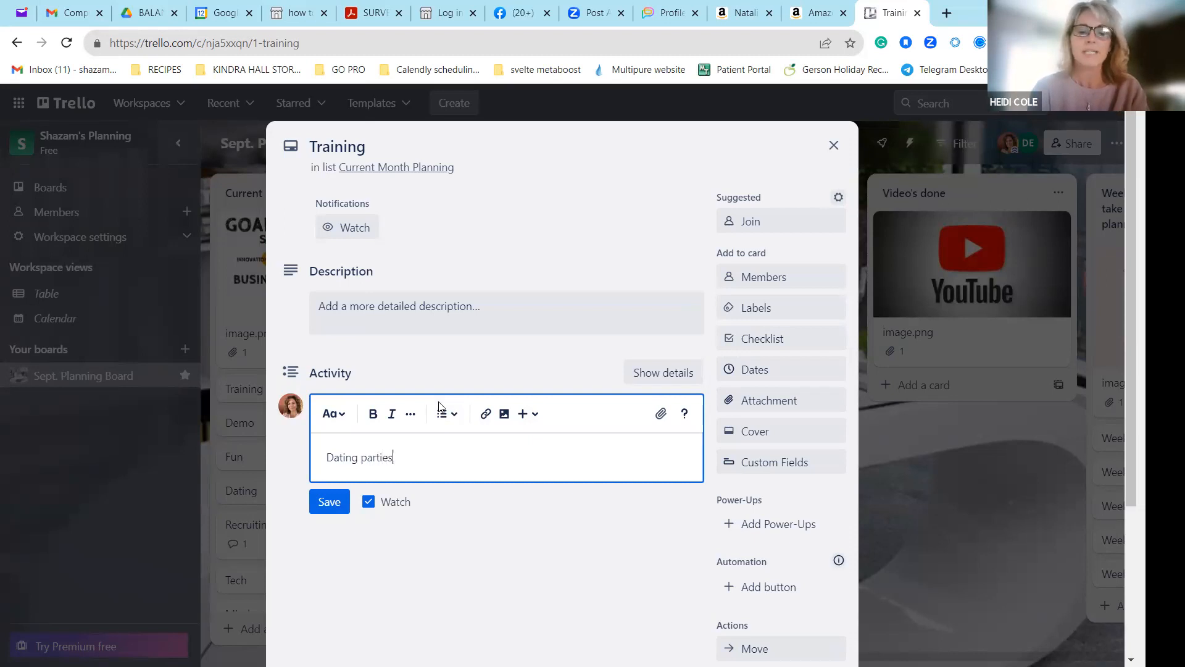
key("Return")
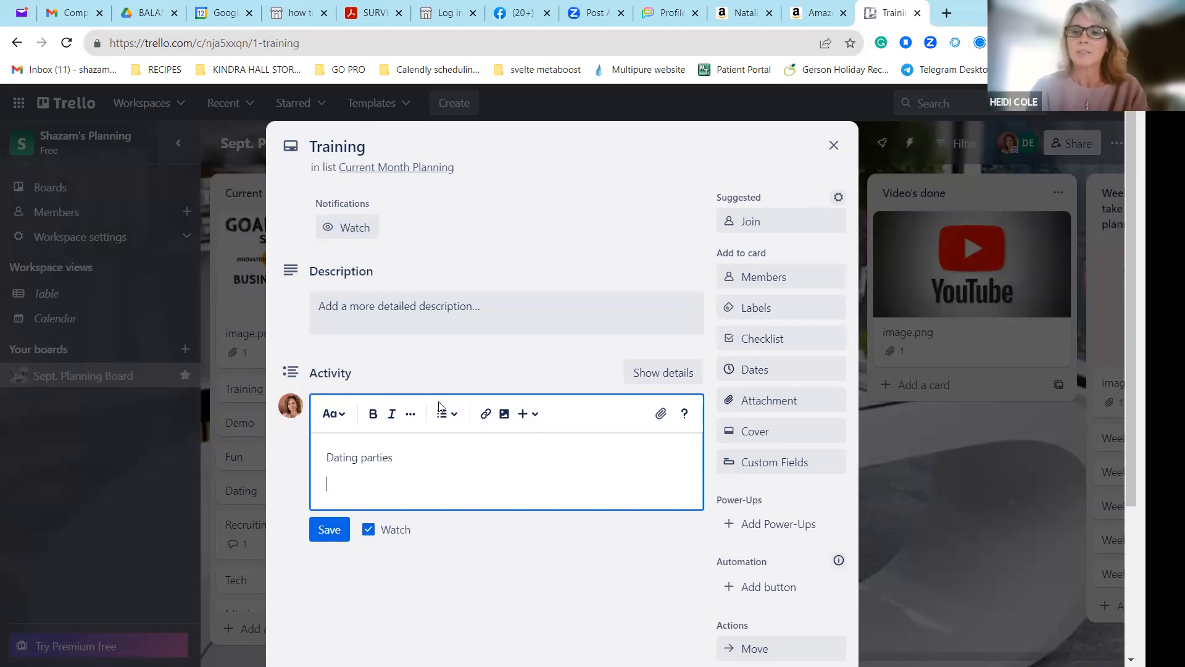
Add the lines "fun demo ideas" and "Fun Engagements posts" to the comment and save it.
type("fun")
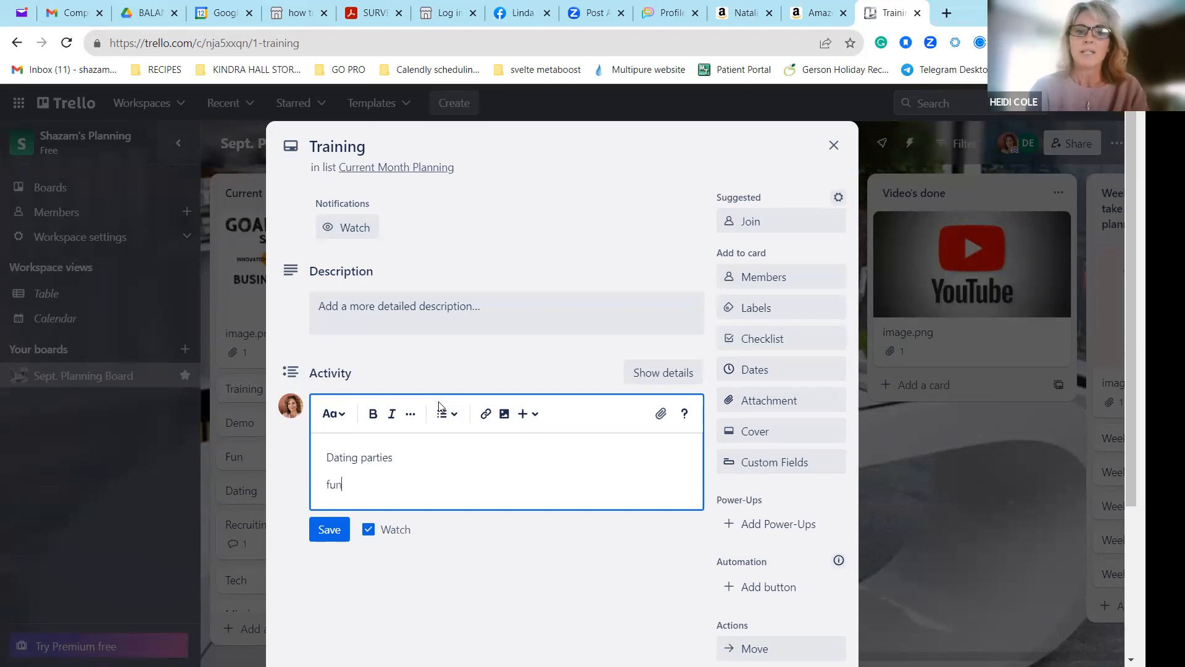
type(" demo ideas")
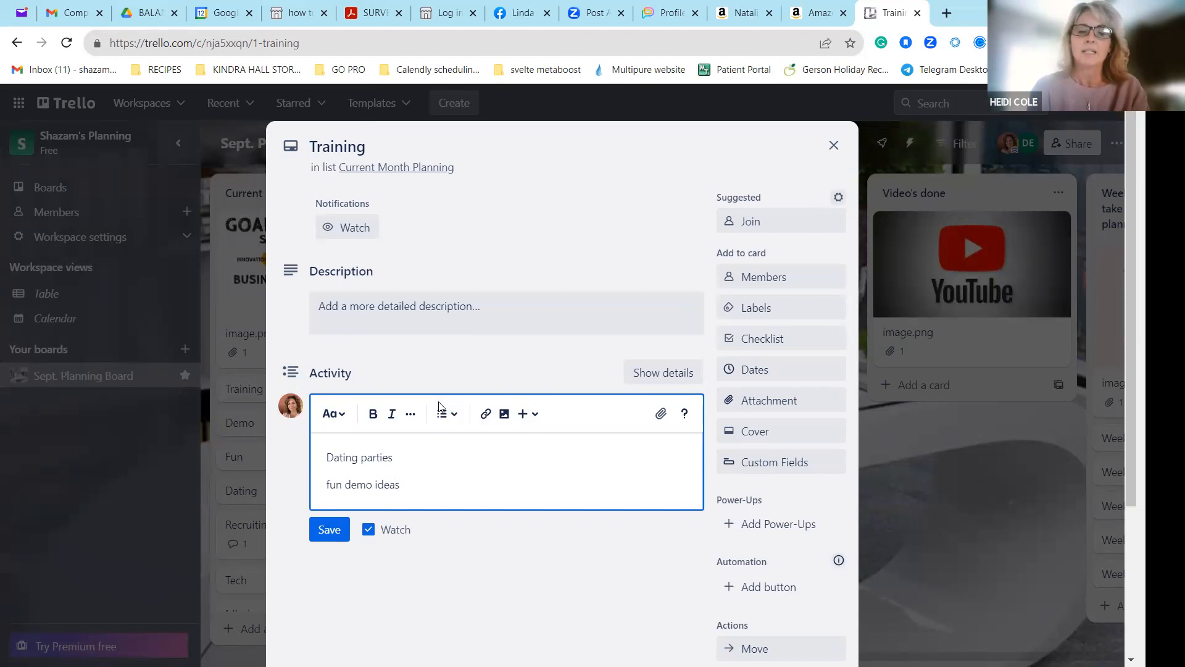
key("Return")
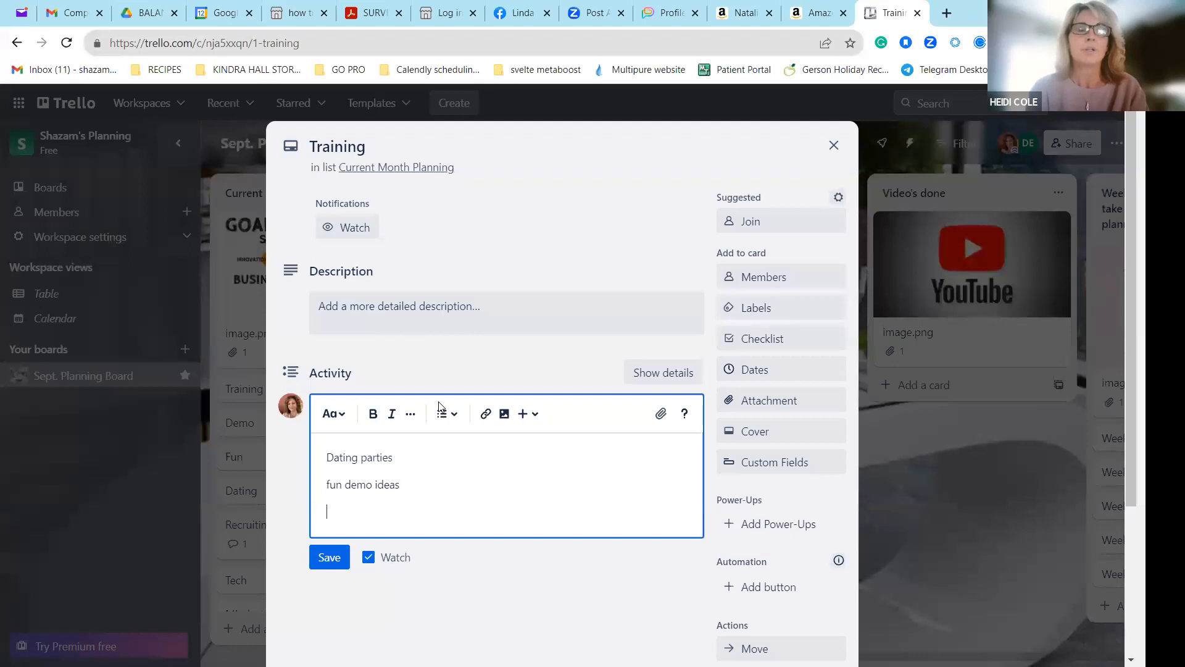
type("Fun ")
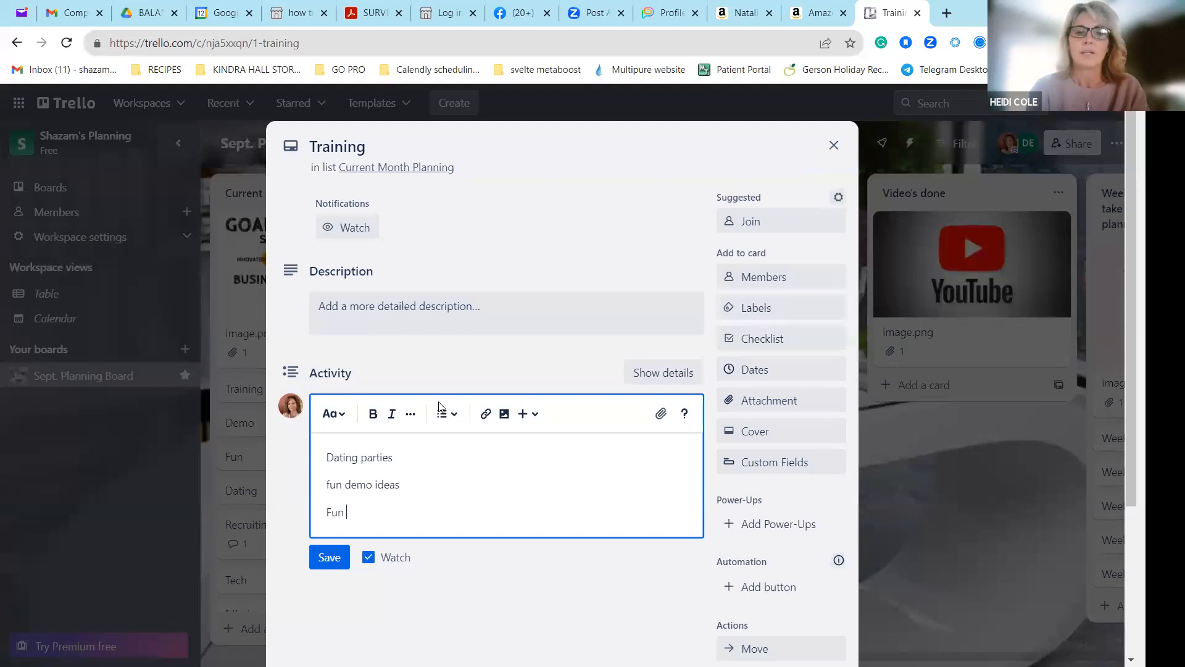
type("E")
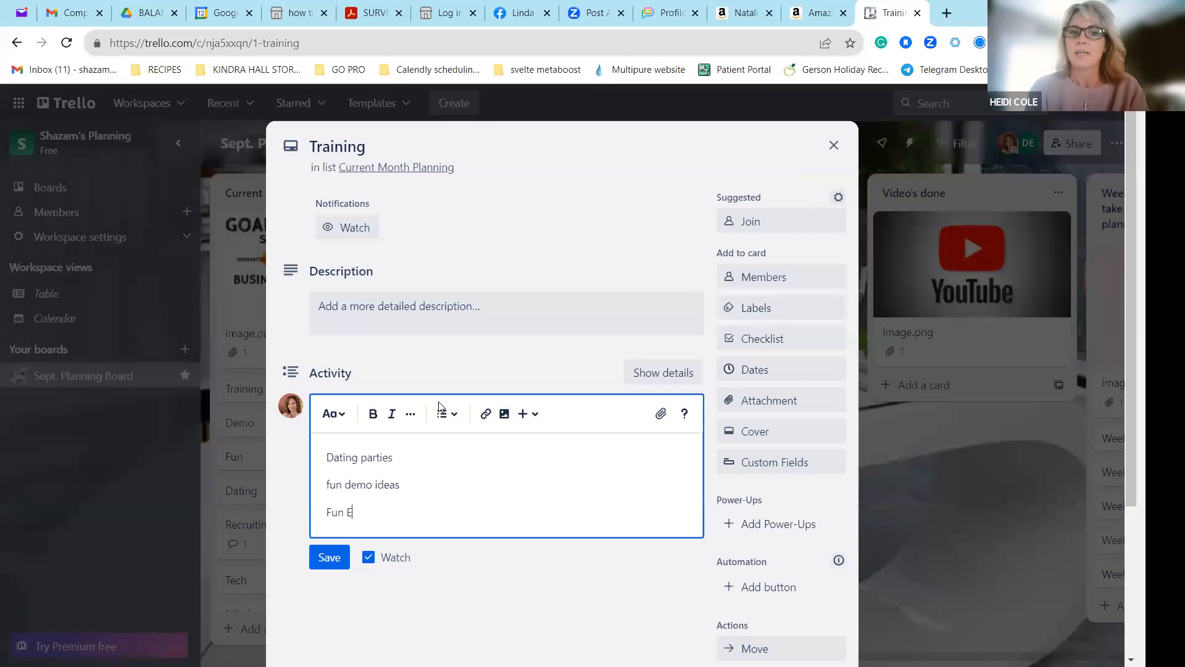
type("ngagements posts")
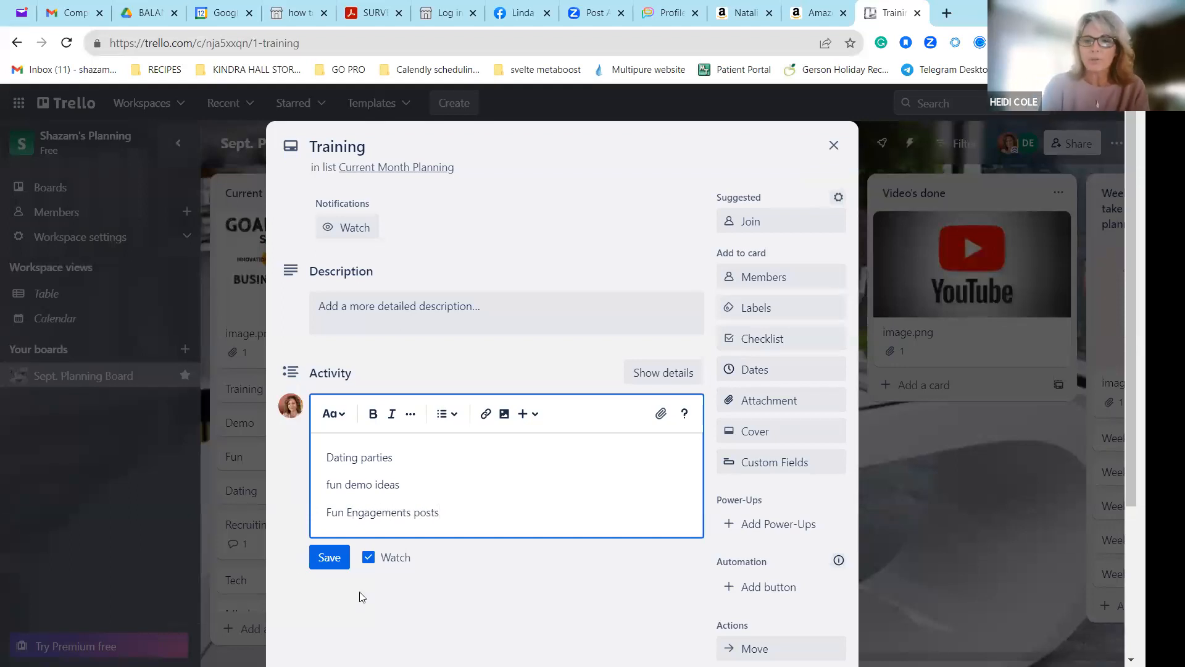
left_click(320, 560)
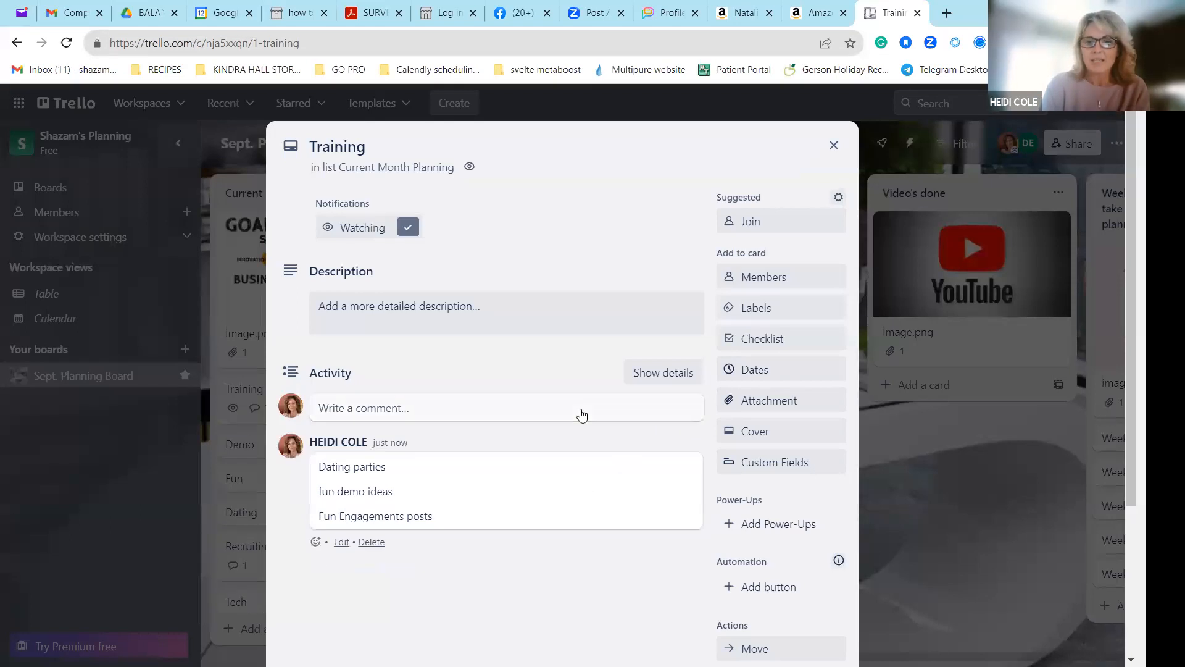
Add a checklist to the Training card with the first item "Datings- how to date on line".
left_click(789, 344)
left_click(768, 473)
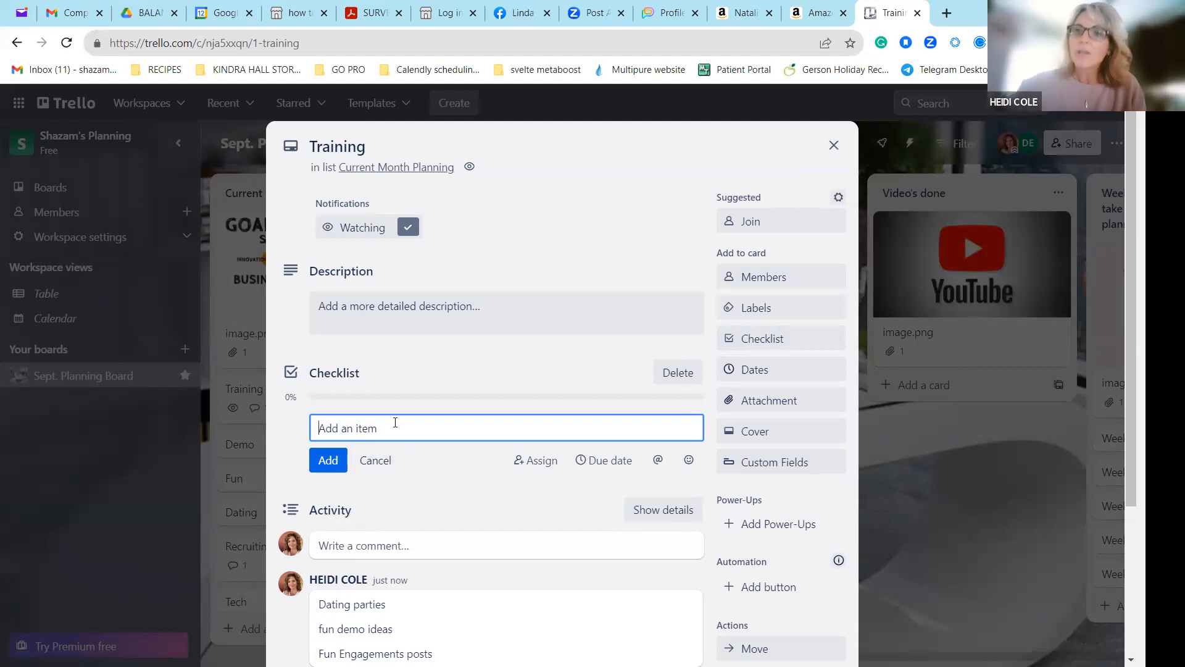
type("Datings")
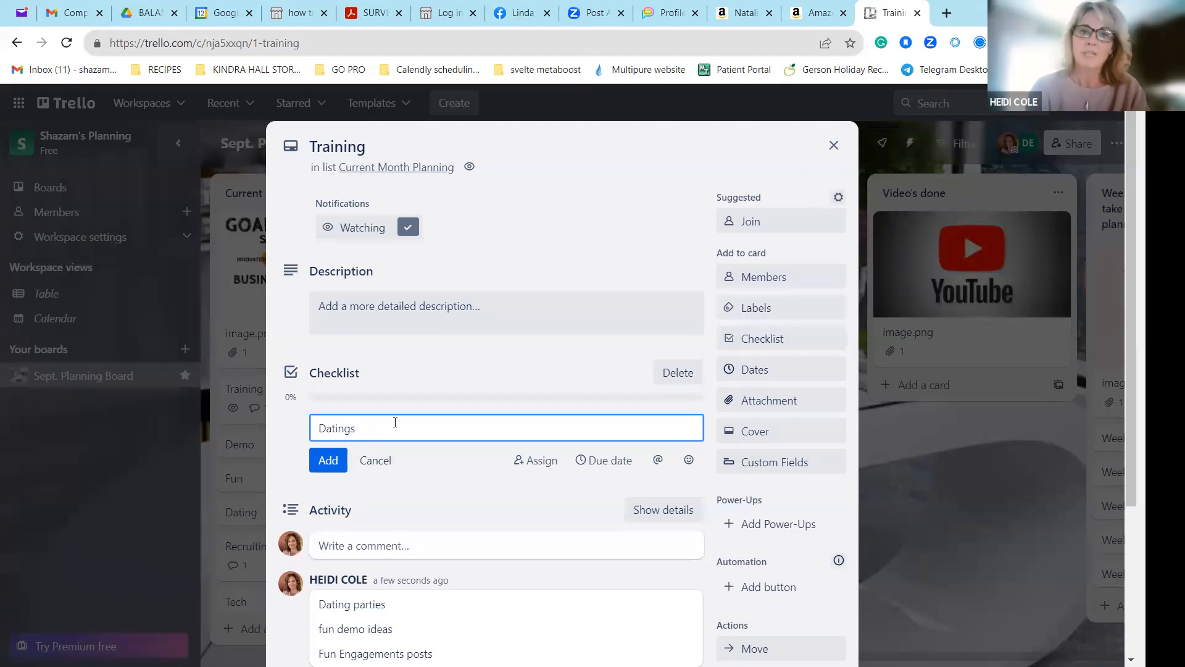
type("- how to date a")
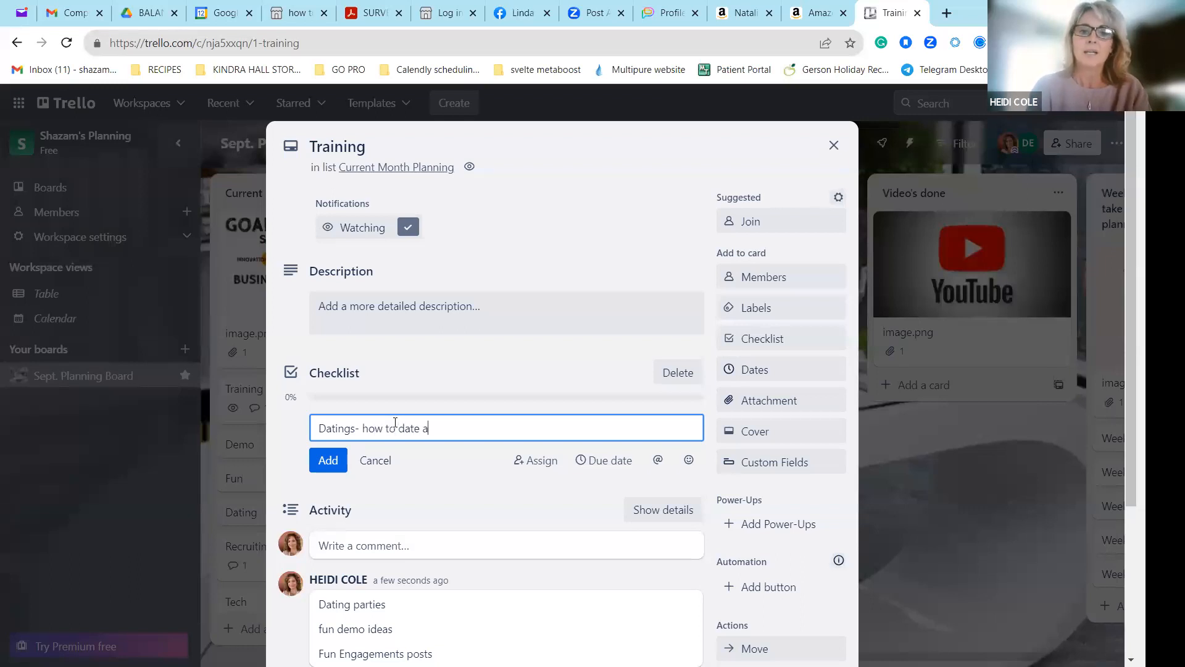
key("BackSpace")
type("on line")
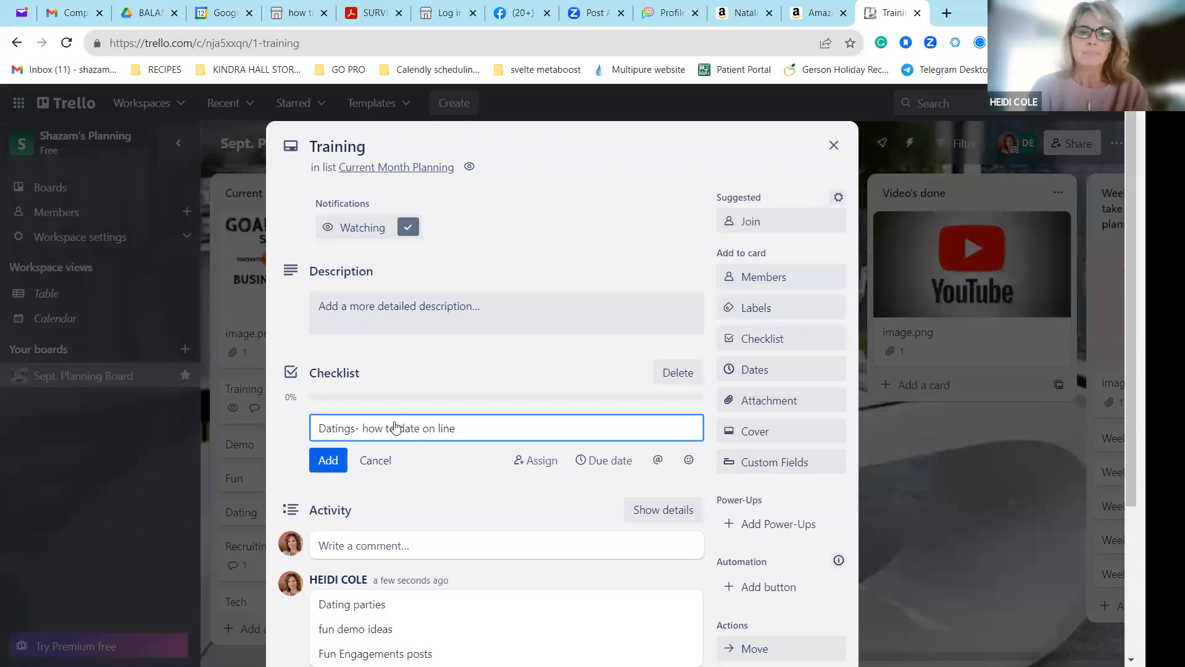
key("Return")
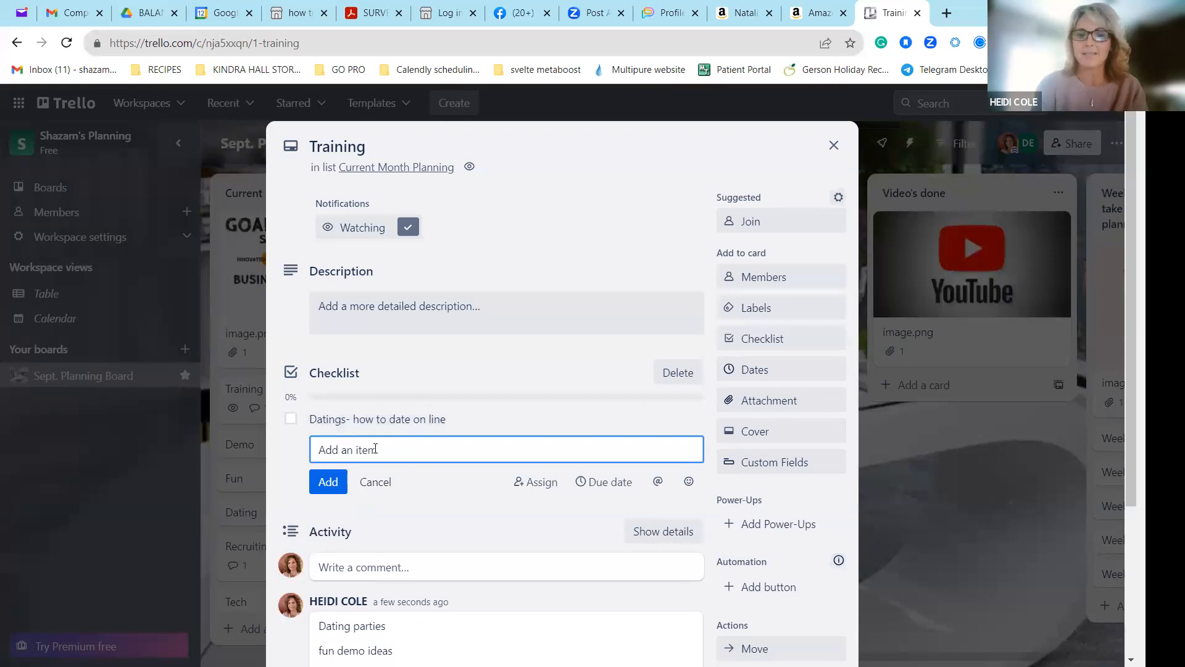
Add the checklist items "Fun Demo ideas" and "Engagement posta", and mark the engagement item as complete.
type("Fun Demo ideas")
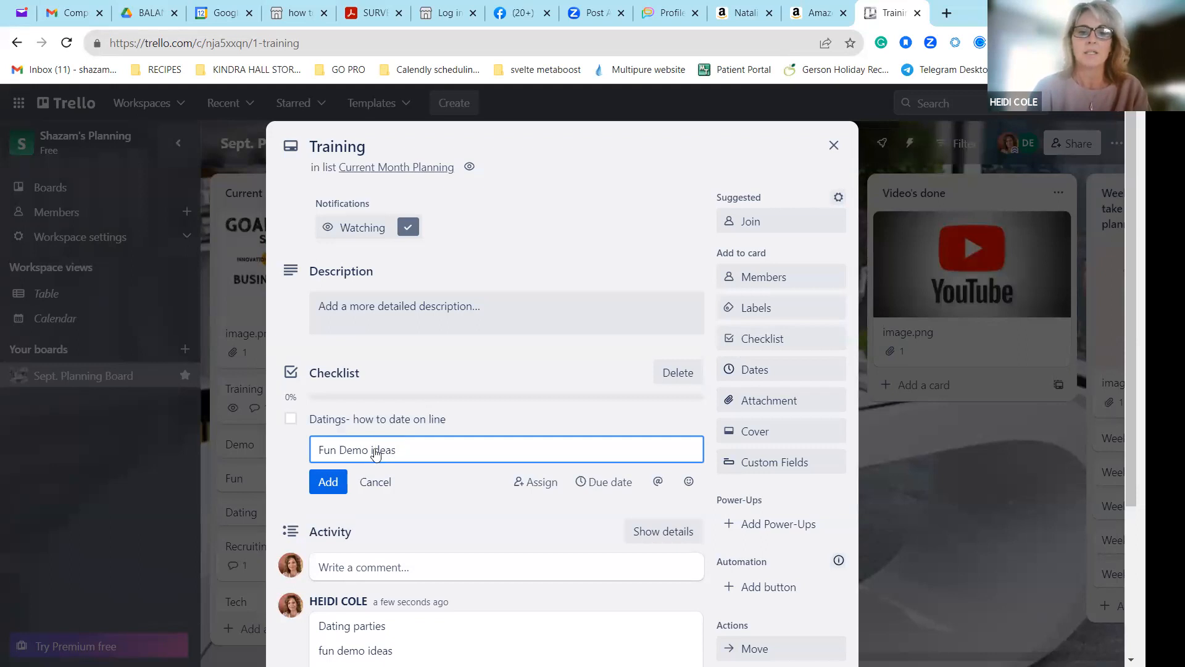
key("Return")
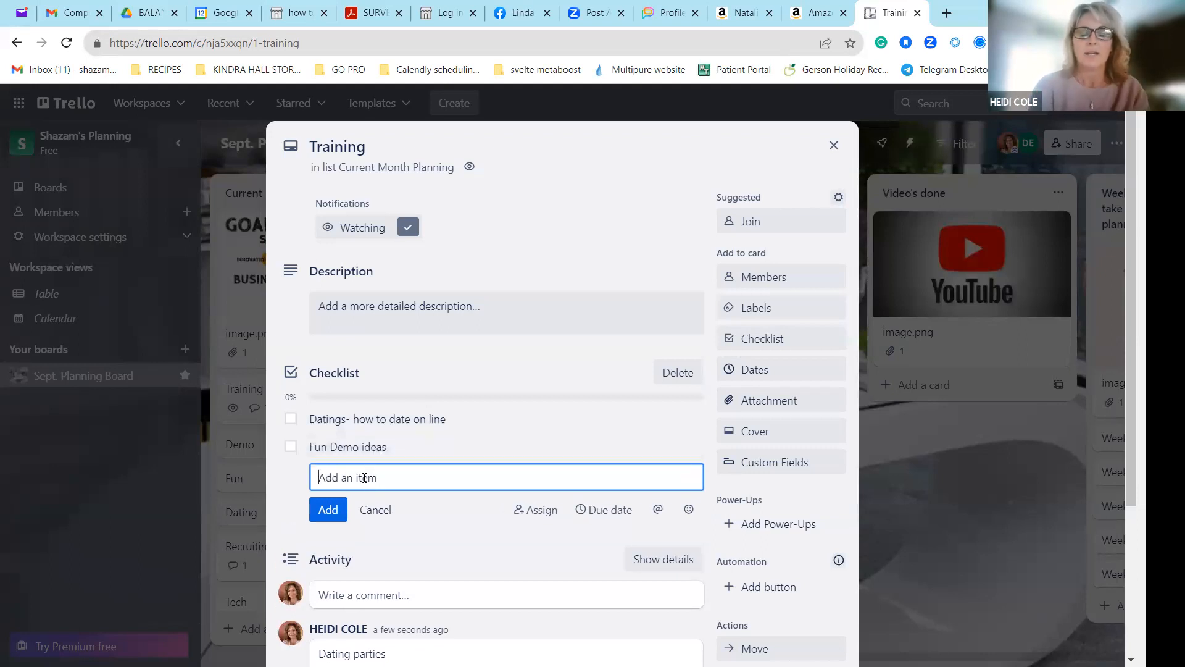
type("Engage")
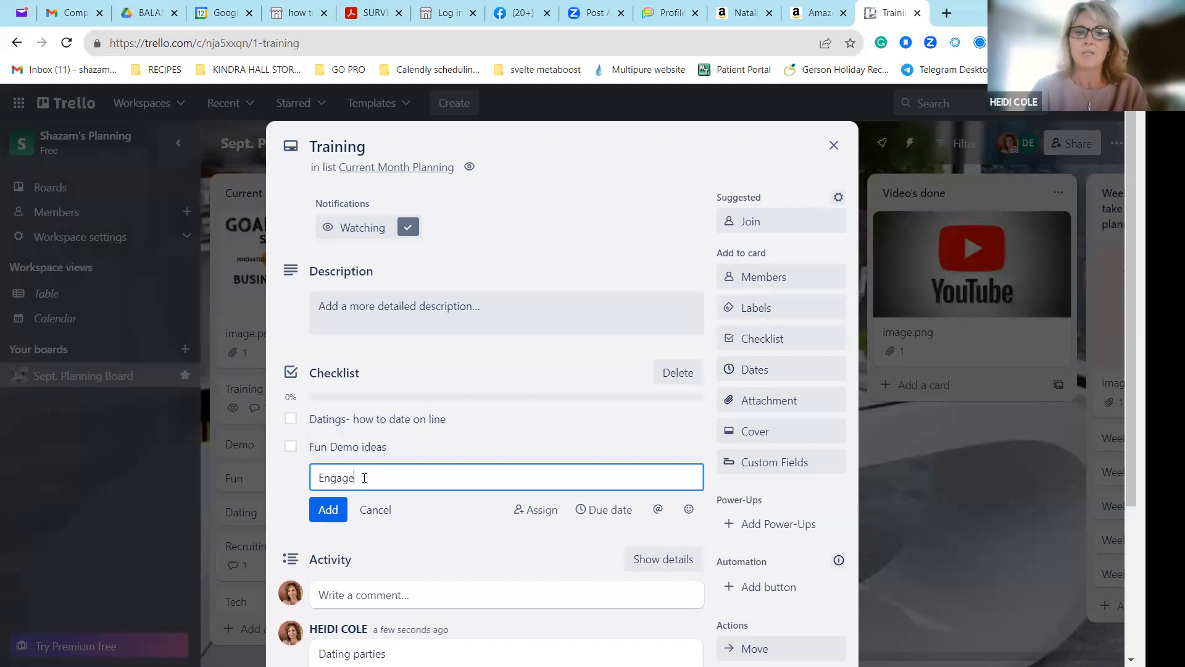
type("ment posta")
key("Return")
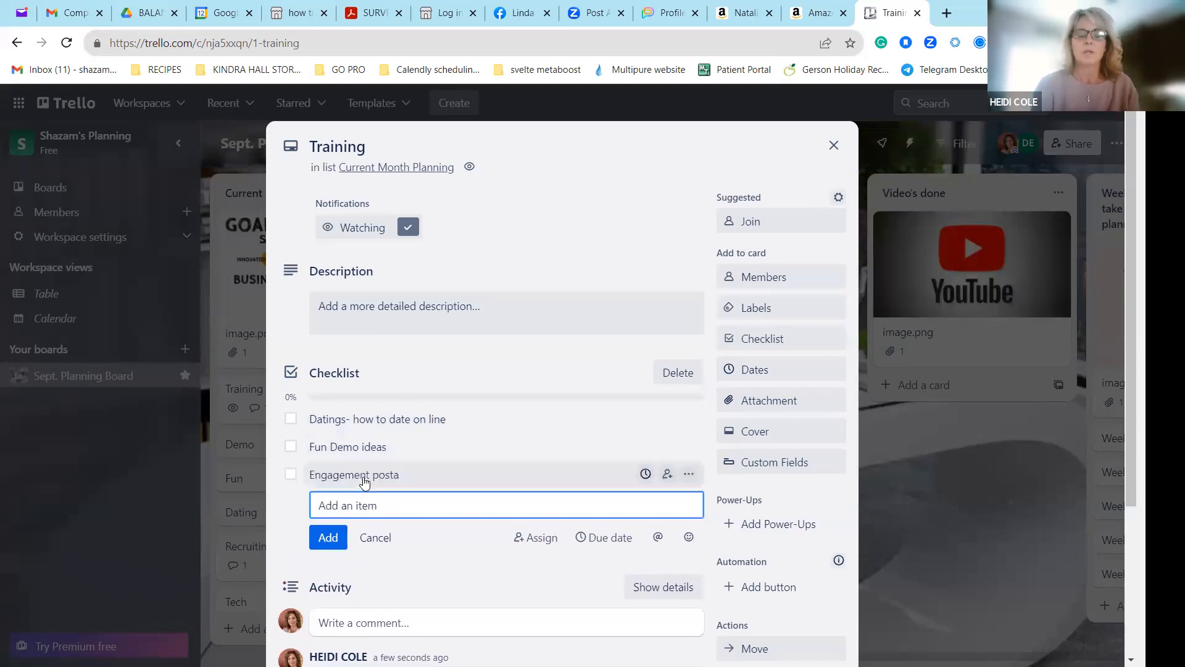
left_click(290, 475)
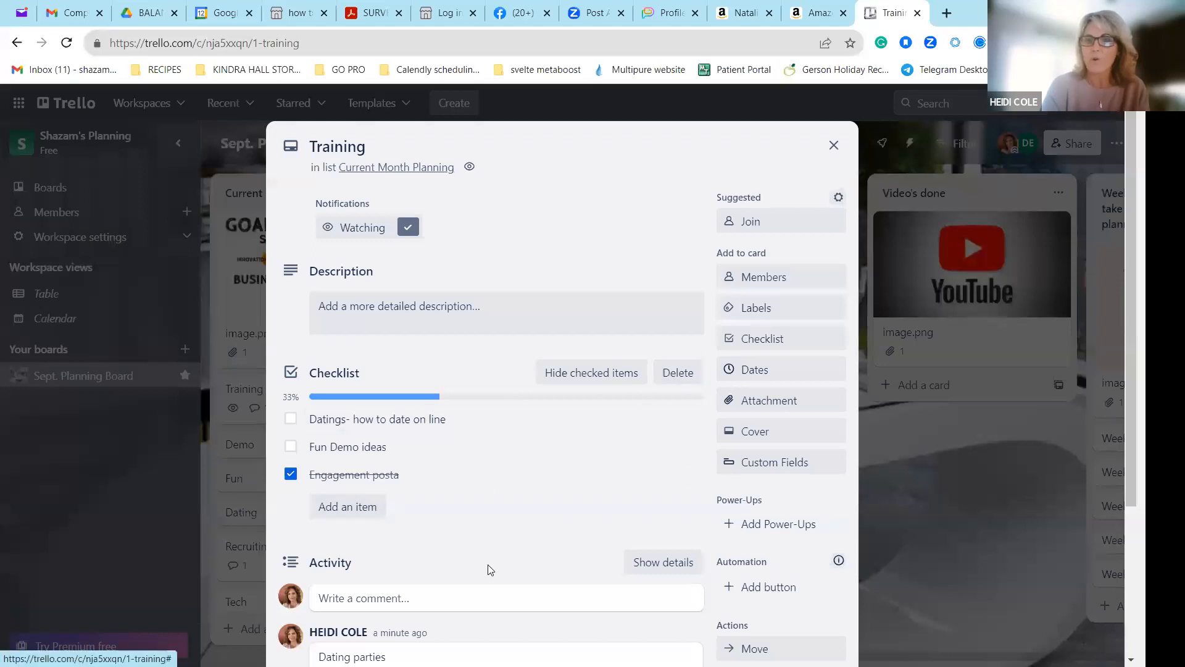
Apply the green label to the Training card and view the board members who can be assigned to it.
left_click(770, 310)
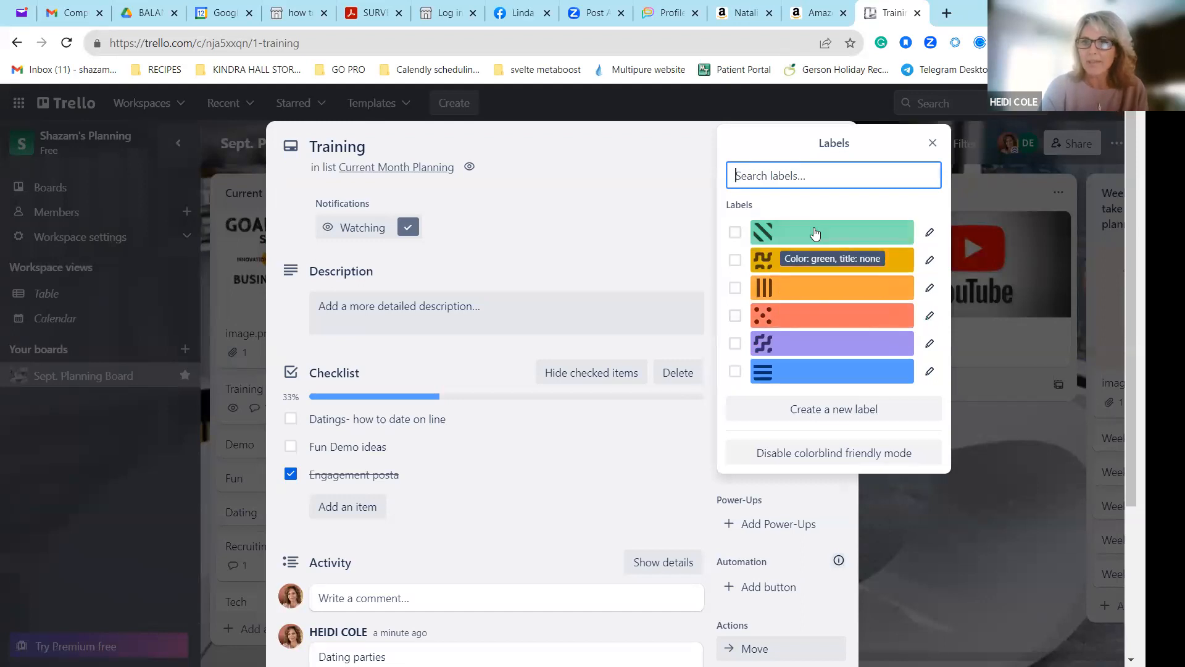
left_click(815, 232)
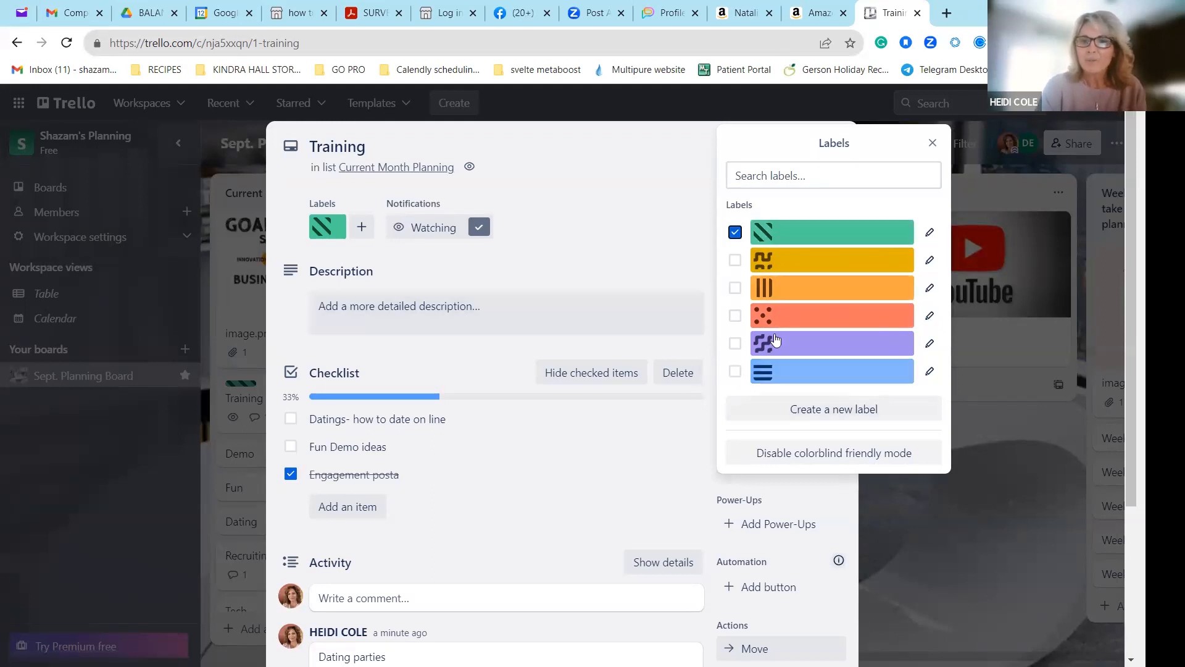
left_click(930, 143)
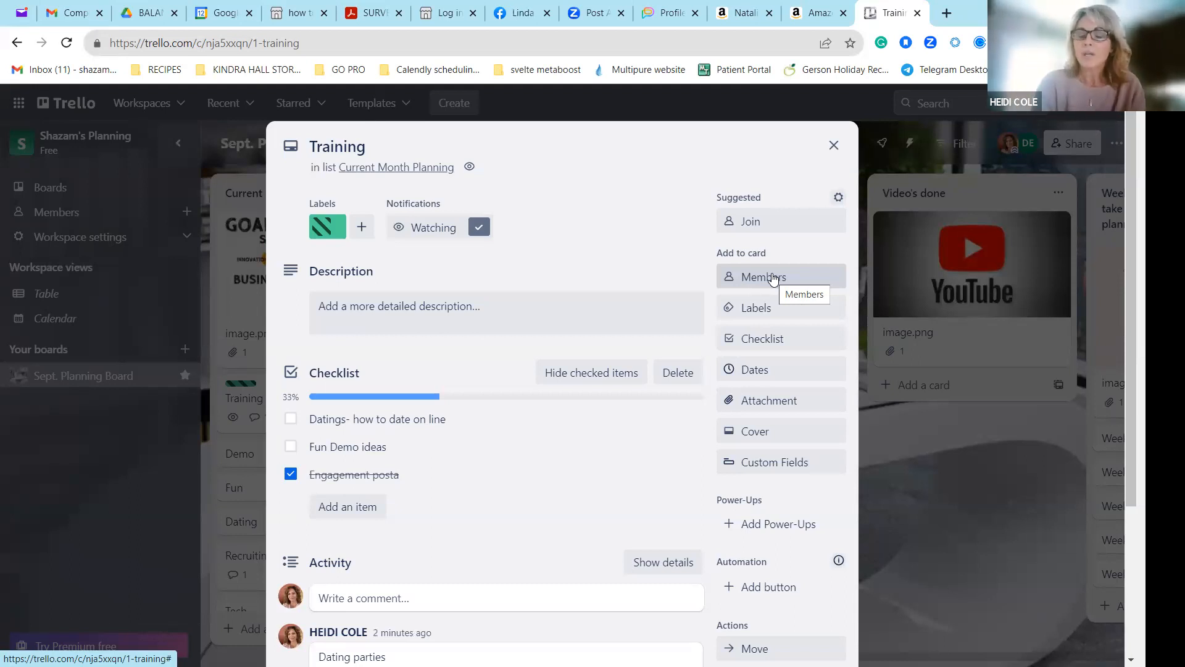
left_click(773, 278)
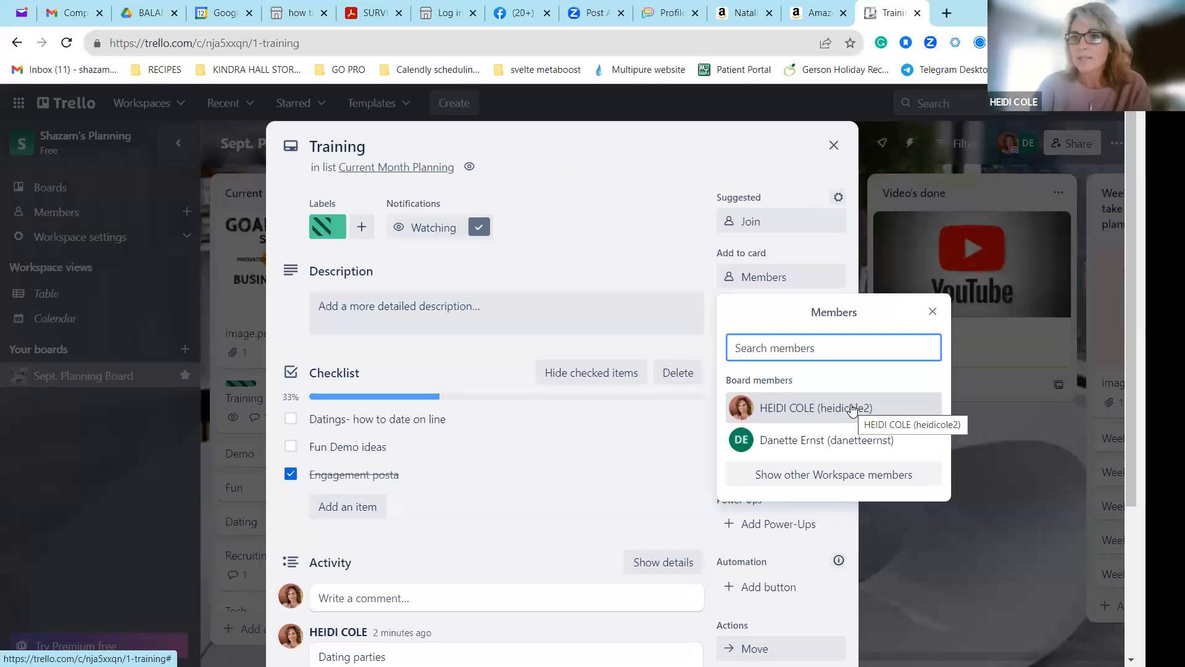
left_click(933, 311)
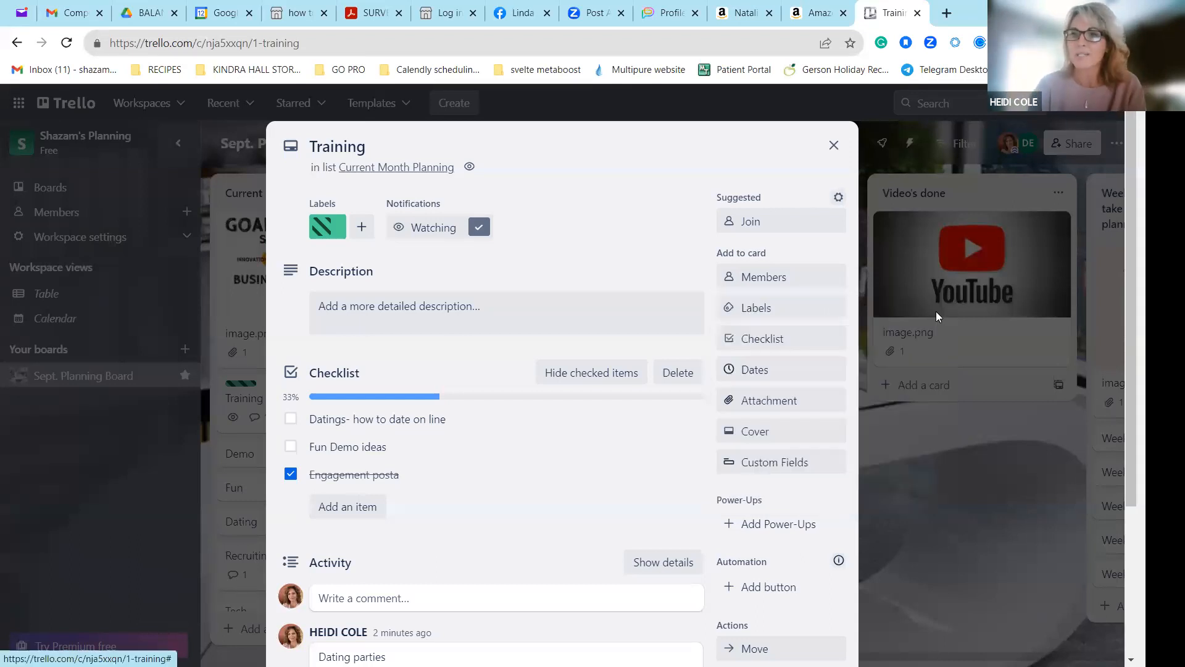
Set the Training card's due date to 9/13/2023 at 9:17 AM, save it and close the card.
left_click(753, 369)
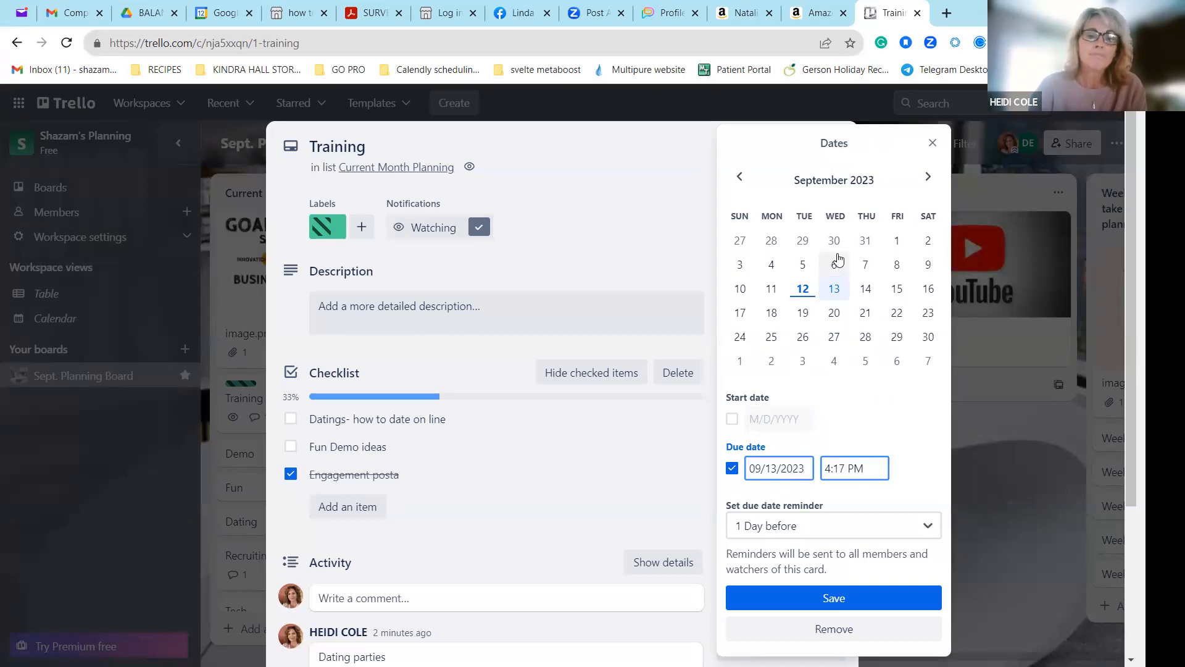
left_click(360, 598)
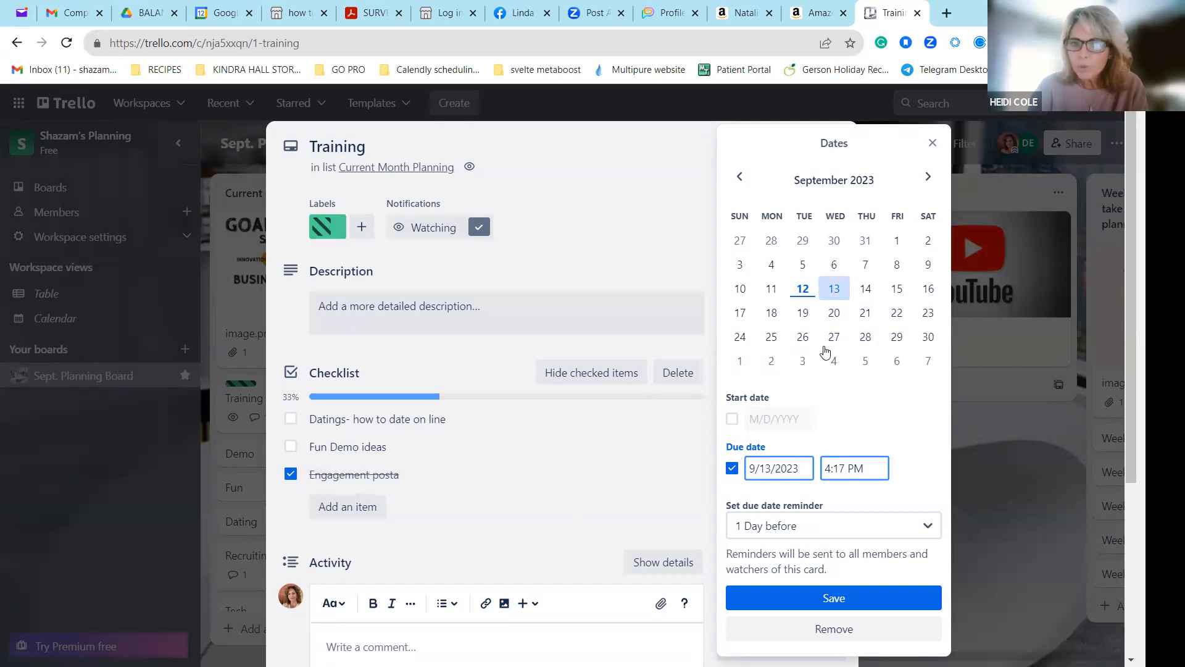
key("BackSpace")
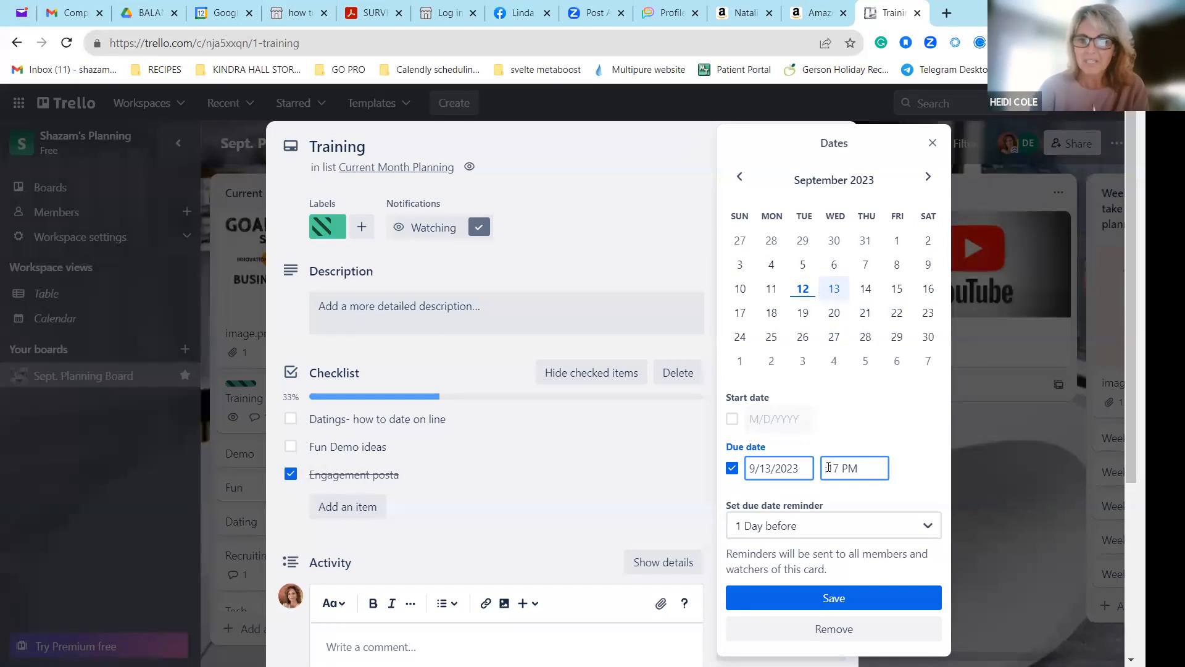
type("9")
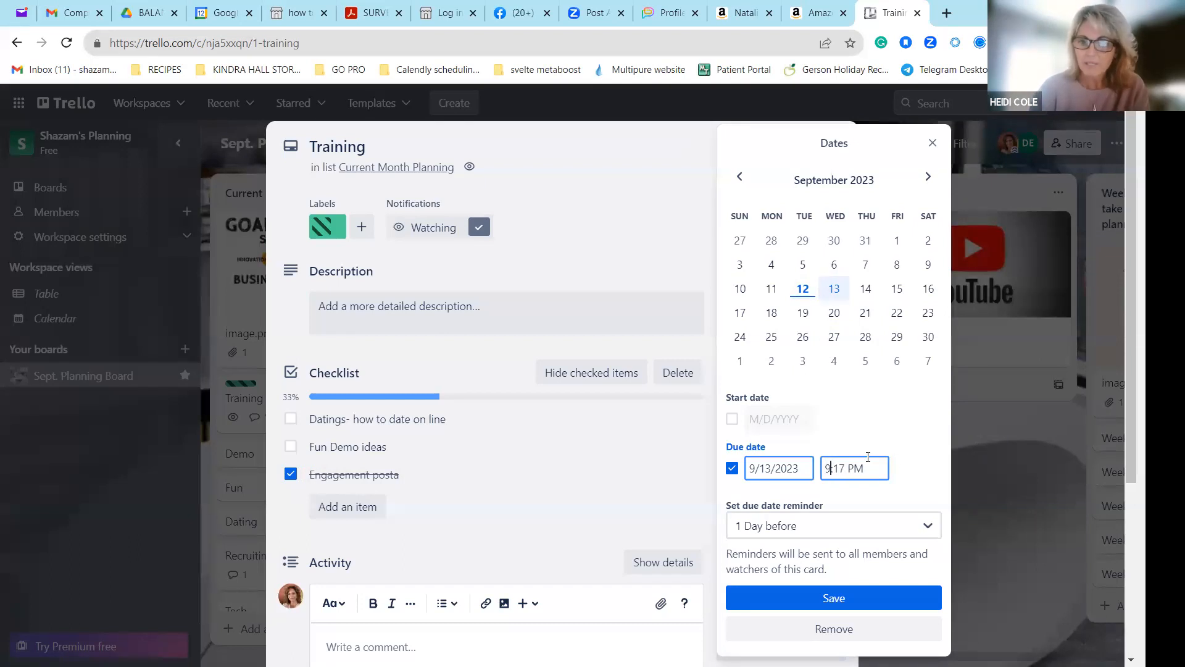
key("BackSpace")
key("BackSpace")
type("sm")
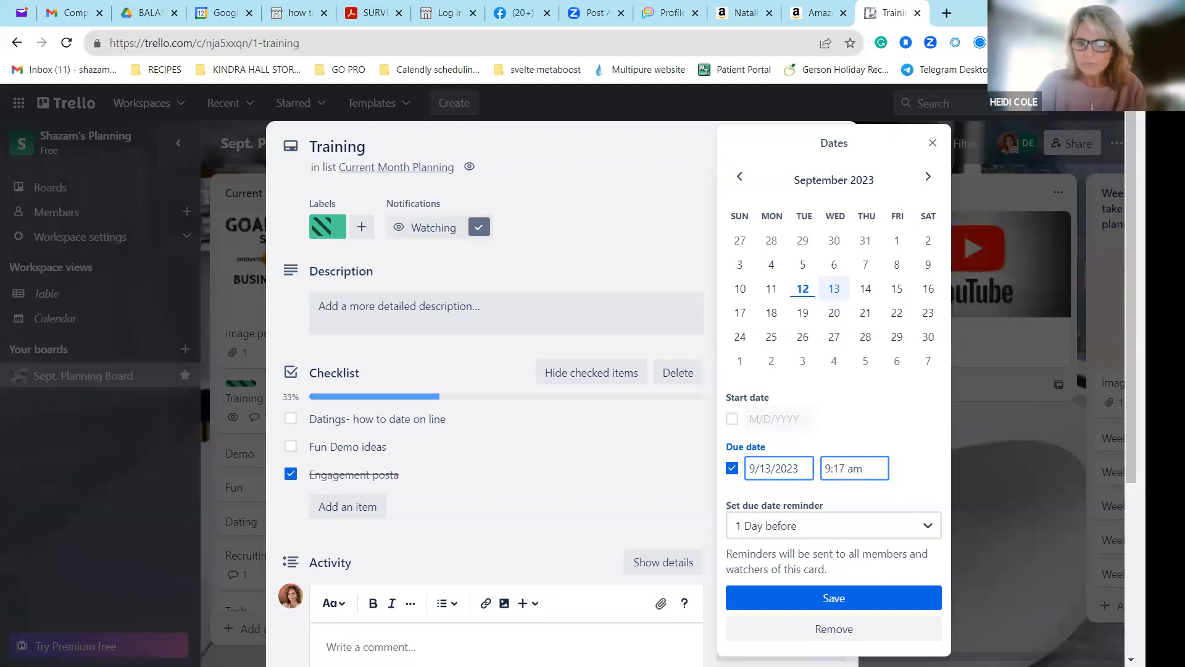
left_click(854, 591)
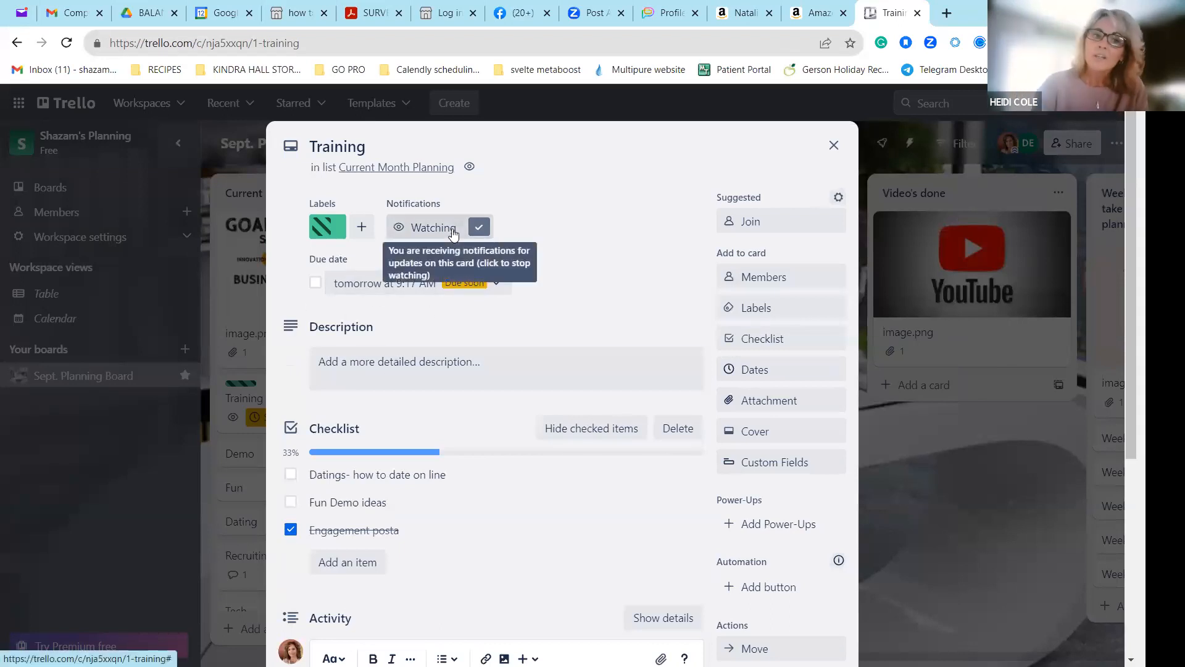
left_click(834, 147)
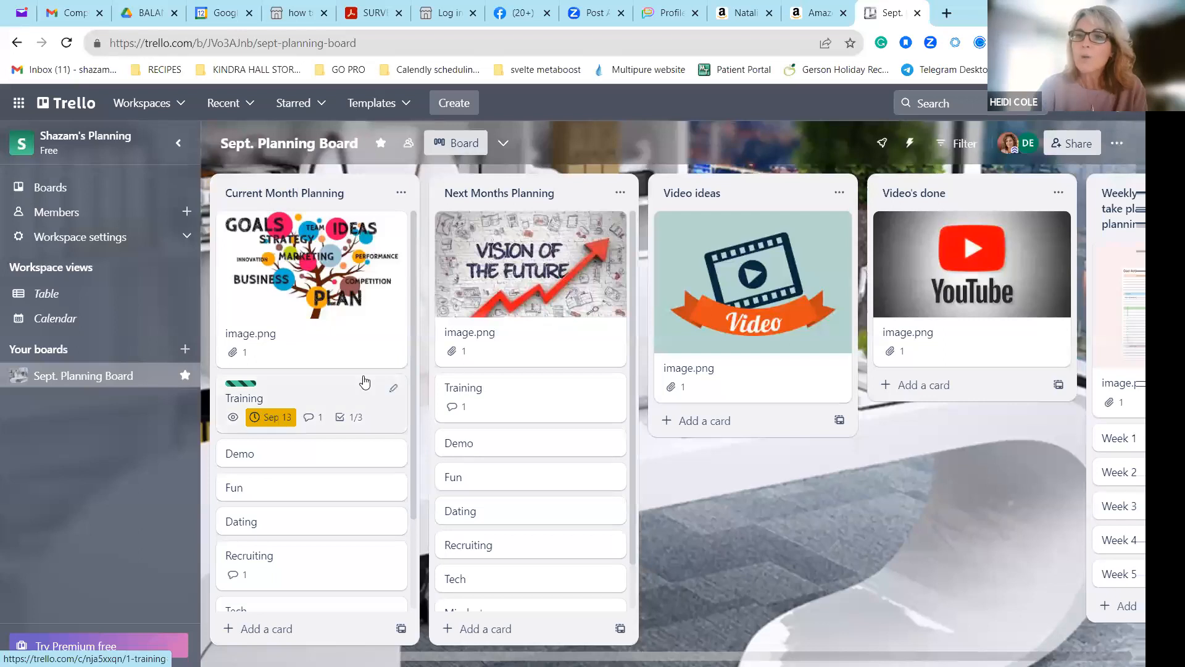
Reopen the Training card and apply the purple abstract Unsplash photo as its cover.
left_click(295, 386)
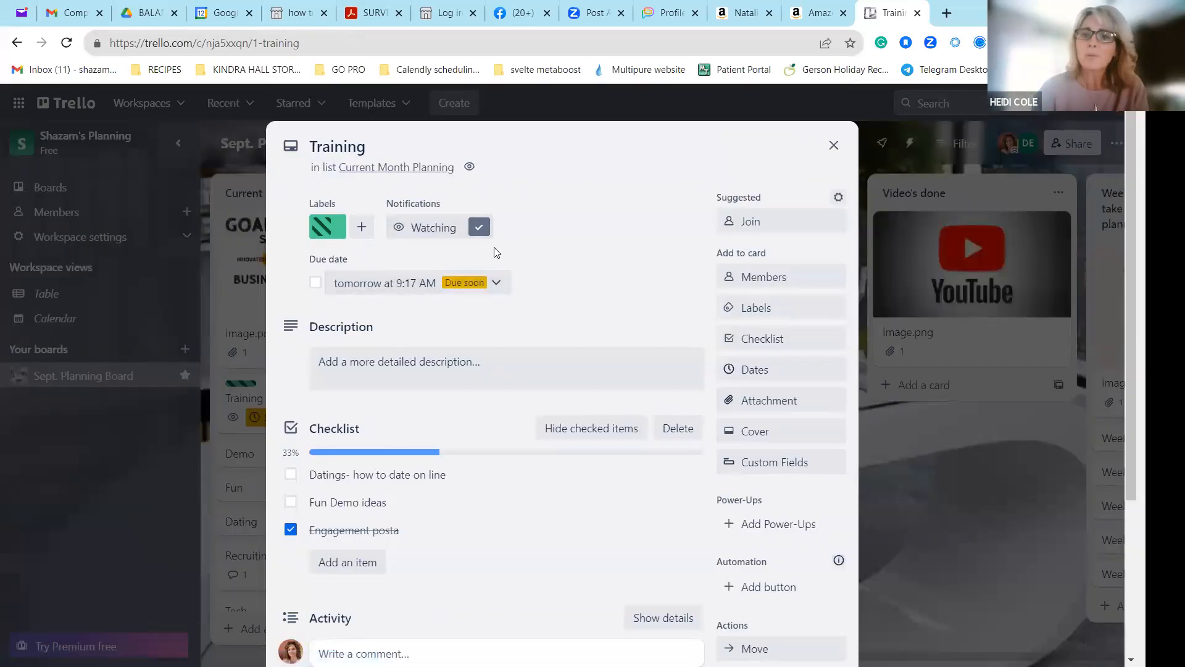
left_click(769, 432)
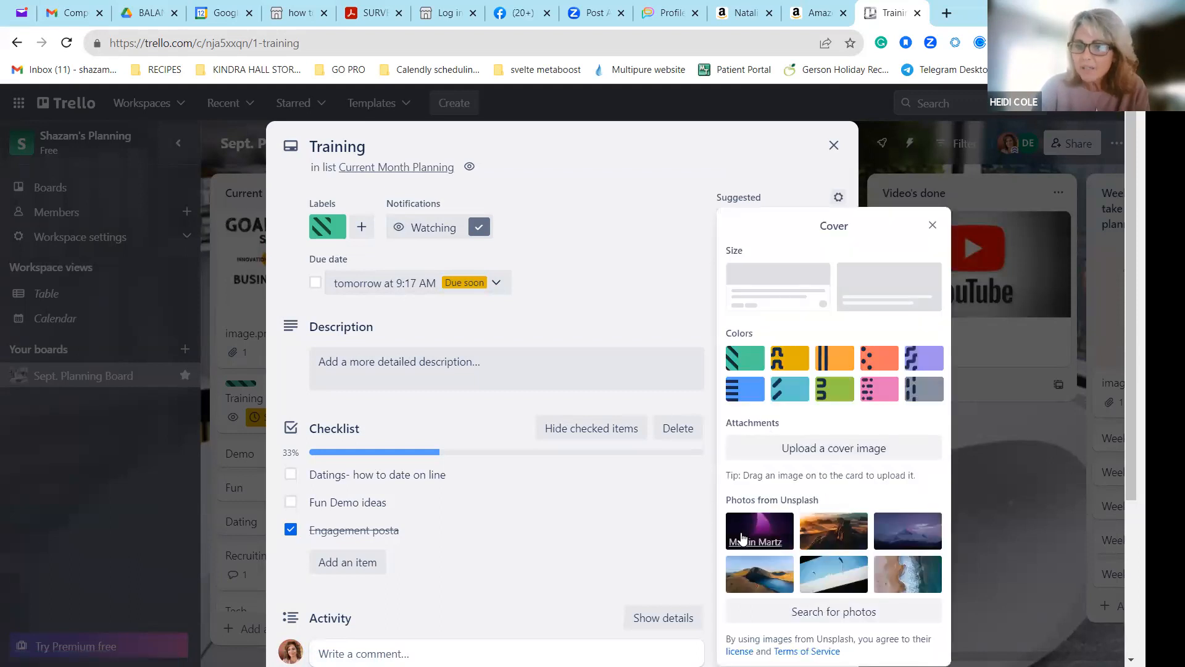
left_click(744, 541)
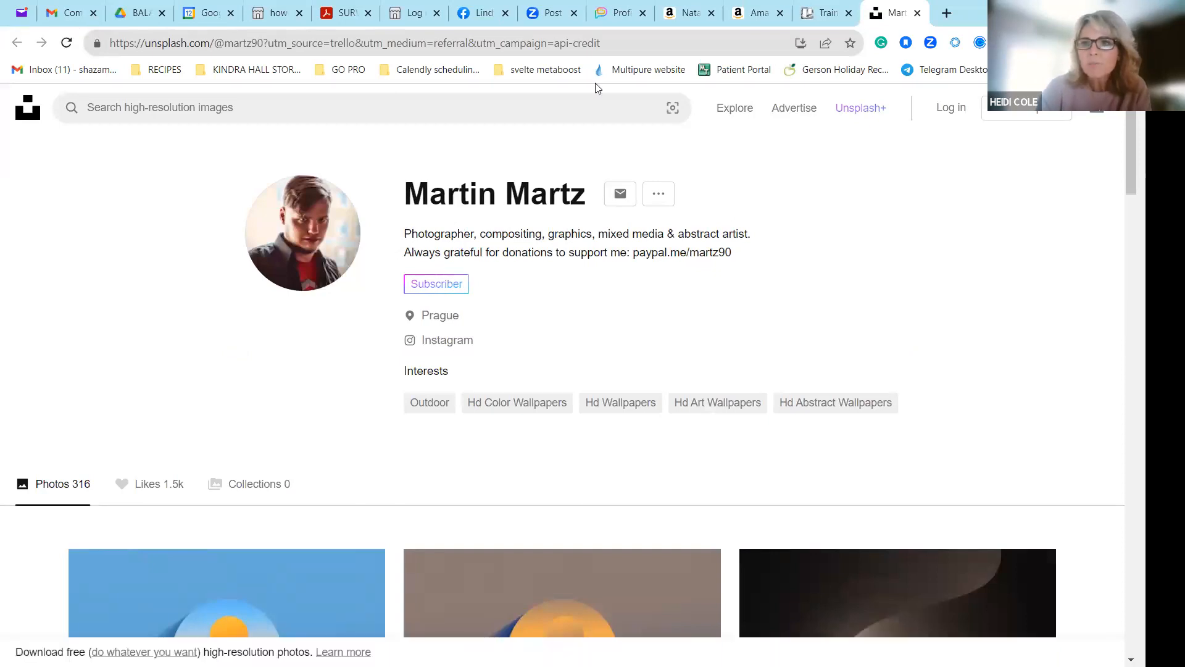
left_click(917, 13)
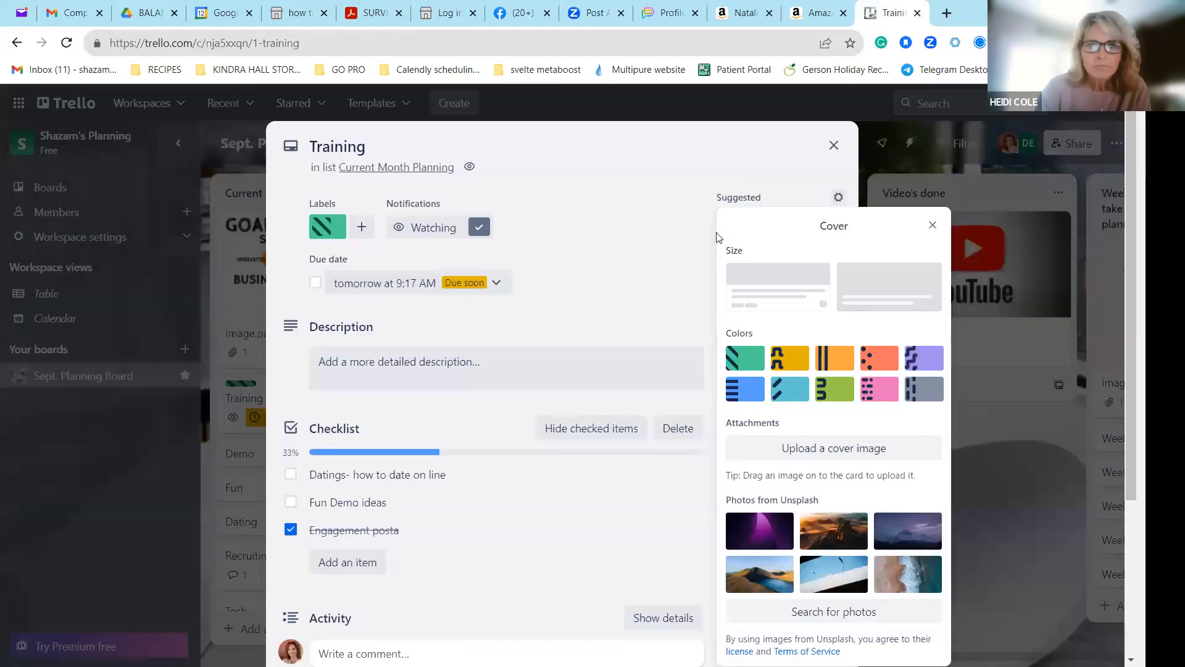
left_click(764, 529)
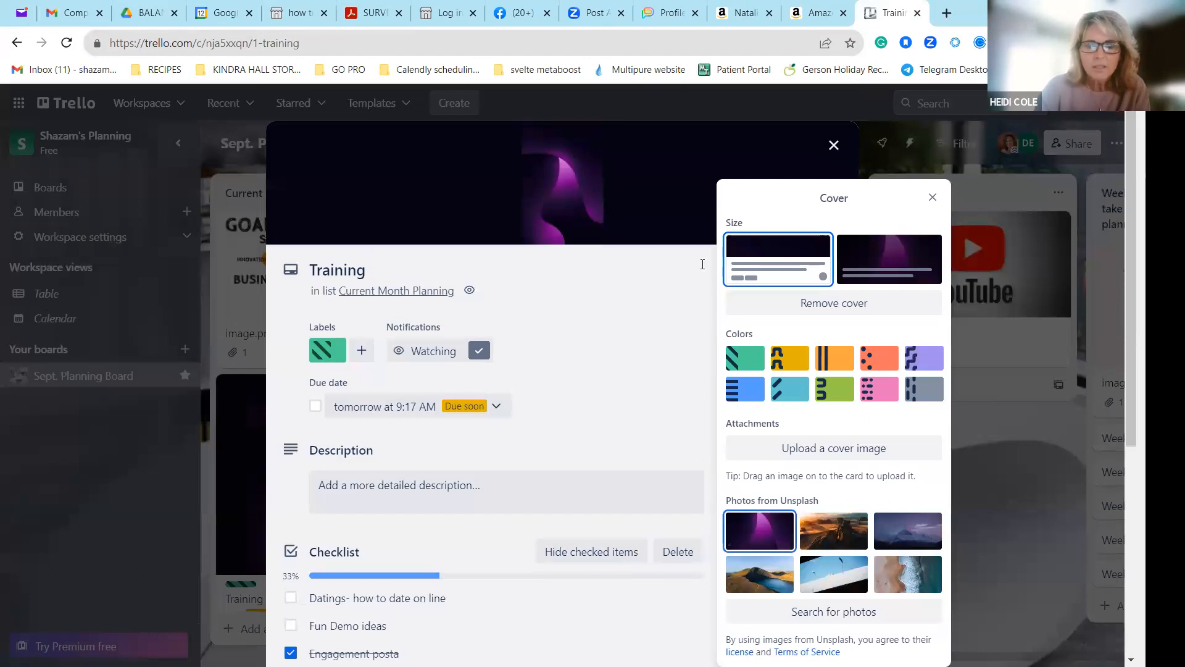
left_click(934, 199)
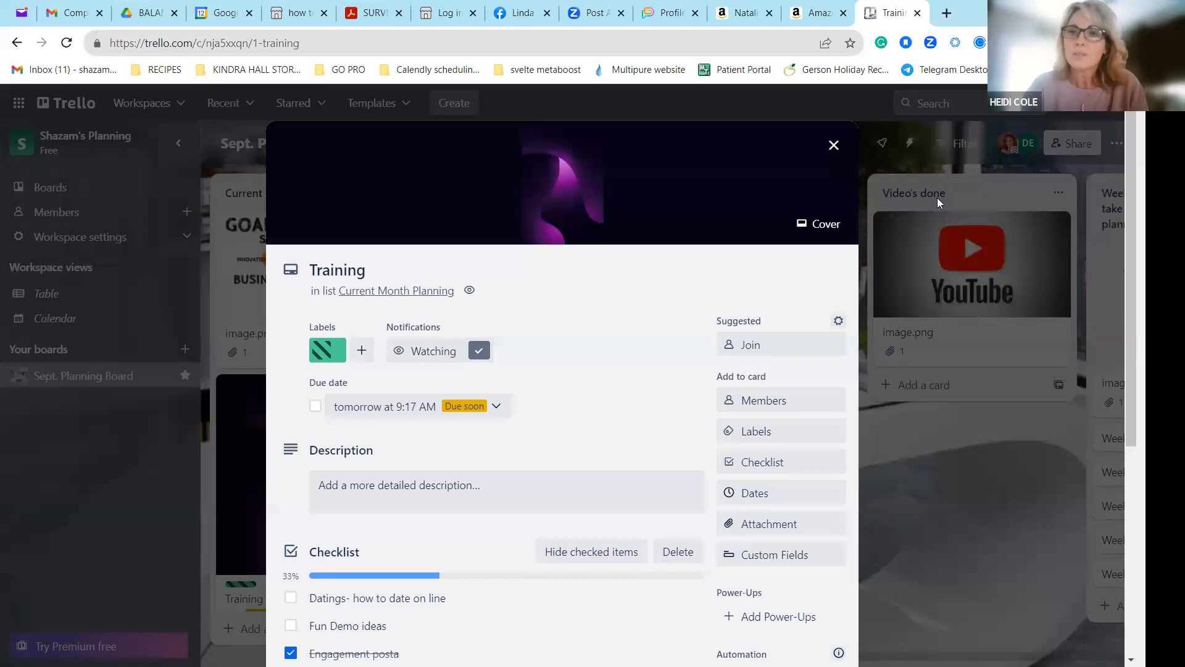
left_click(834, 147)
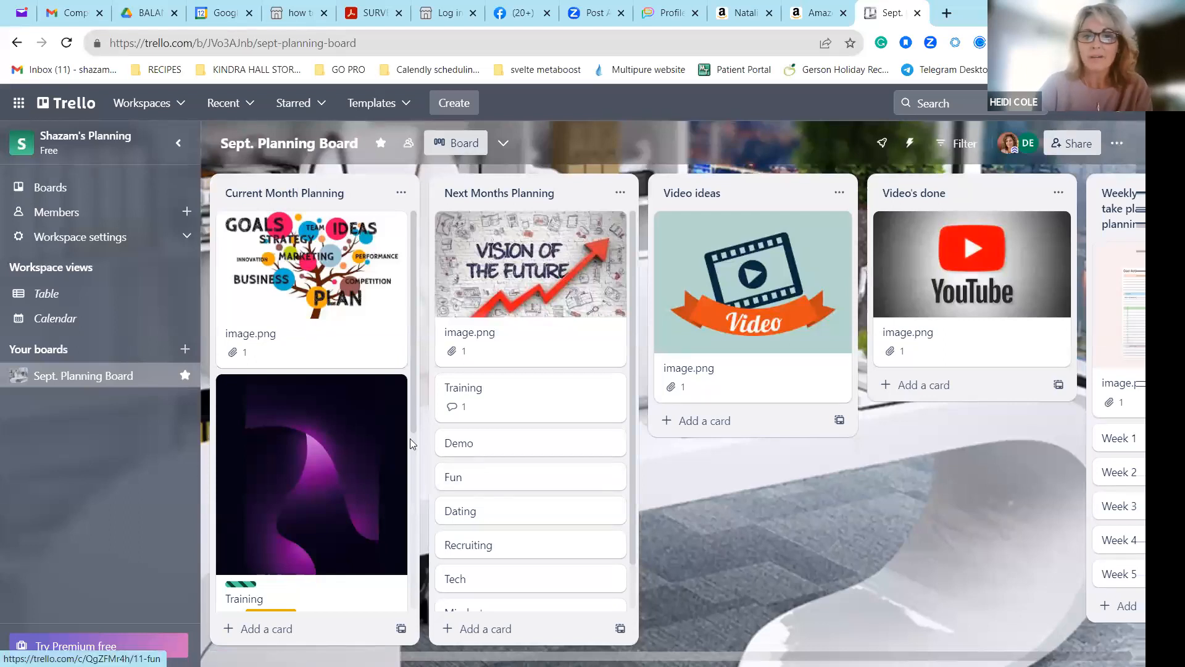
Remove the cover from the Training card in the Current Month Planning list.
left_click(391, 389)
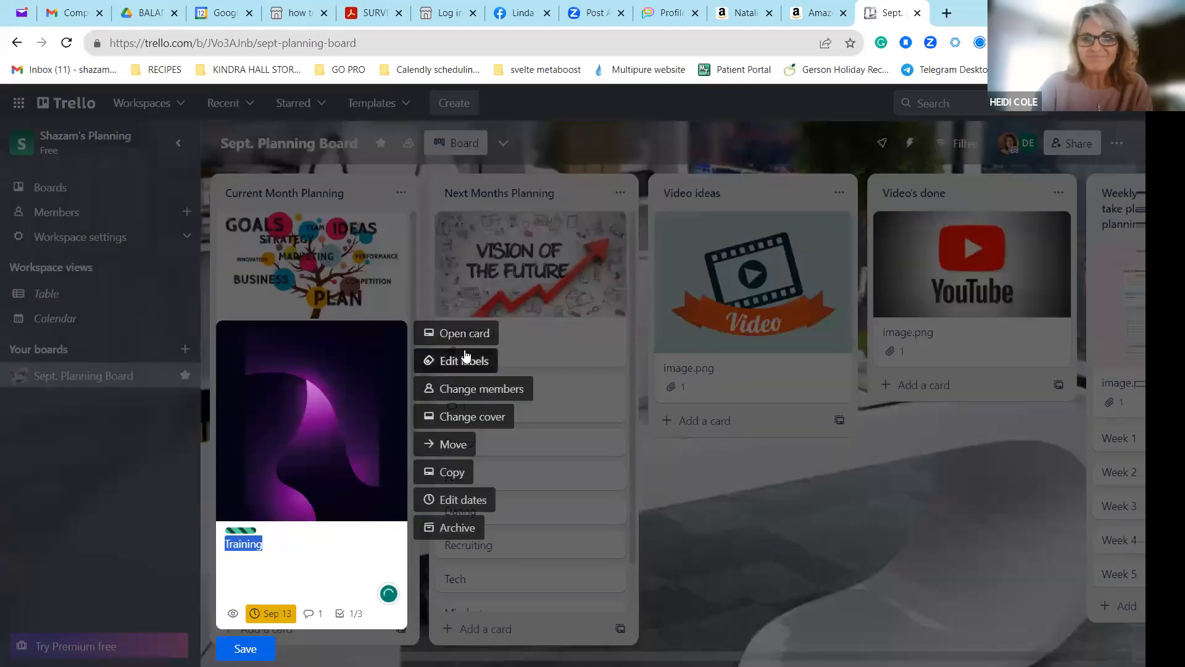
left_click(467, 413)
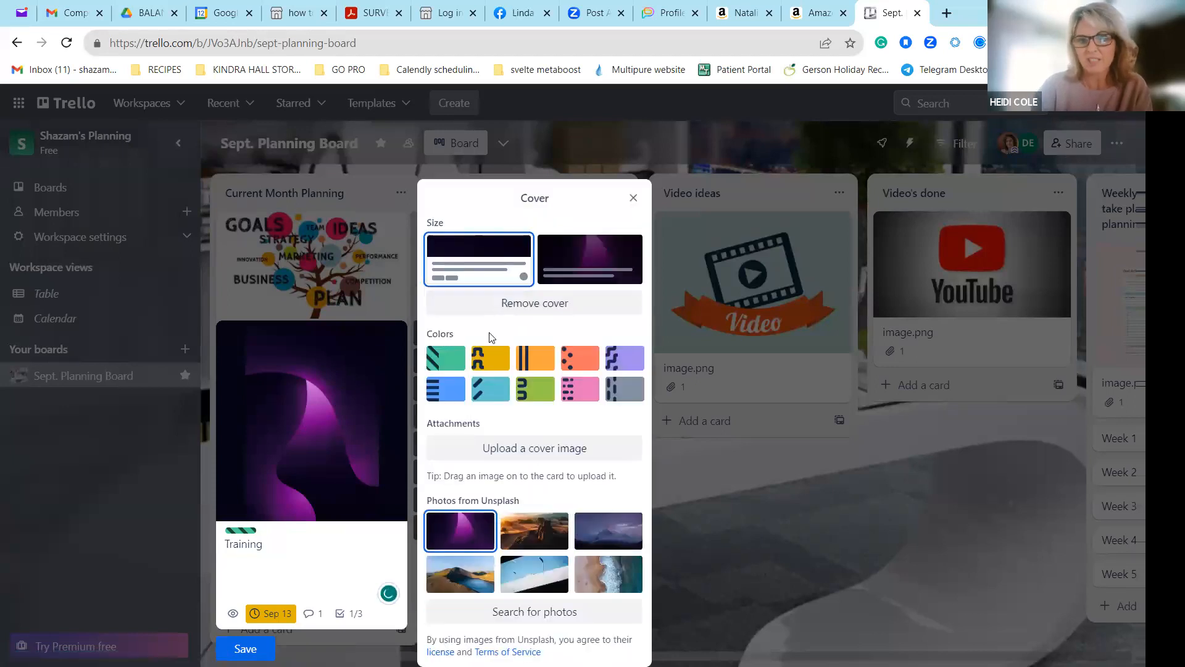
left_click(533, 303)
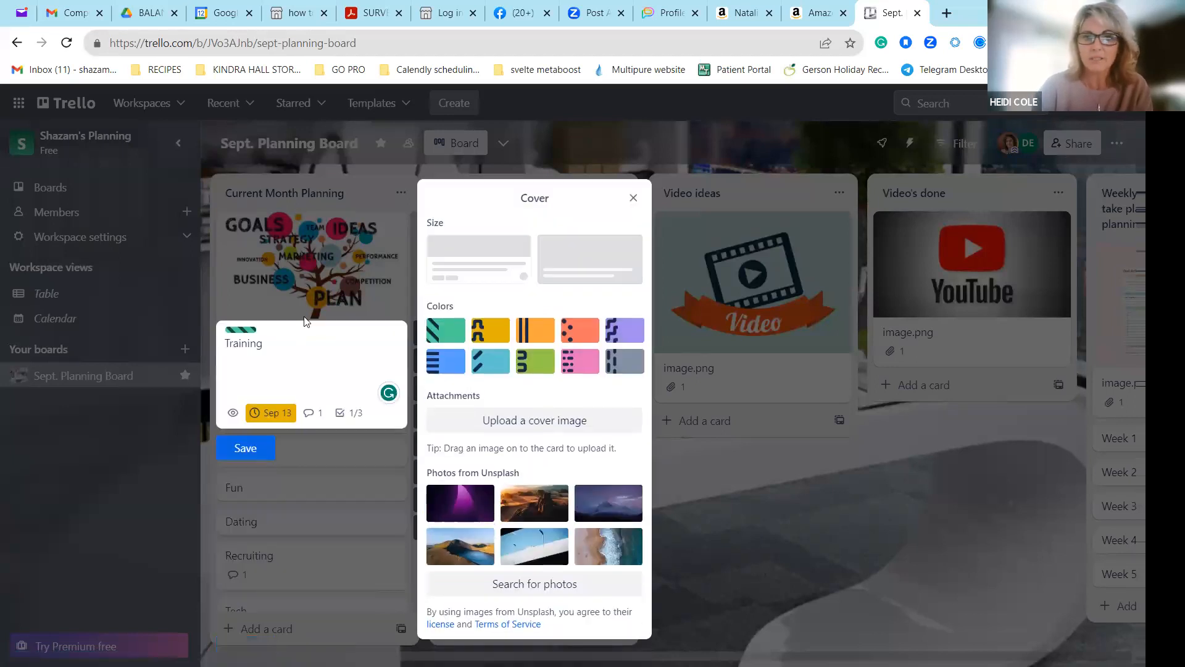
left_click(719, 475)
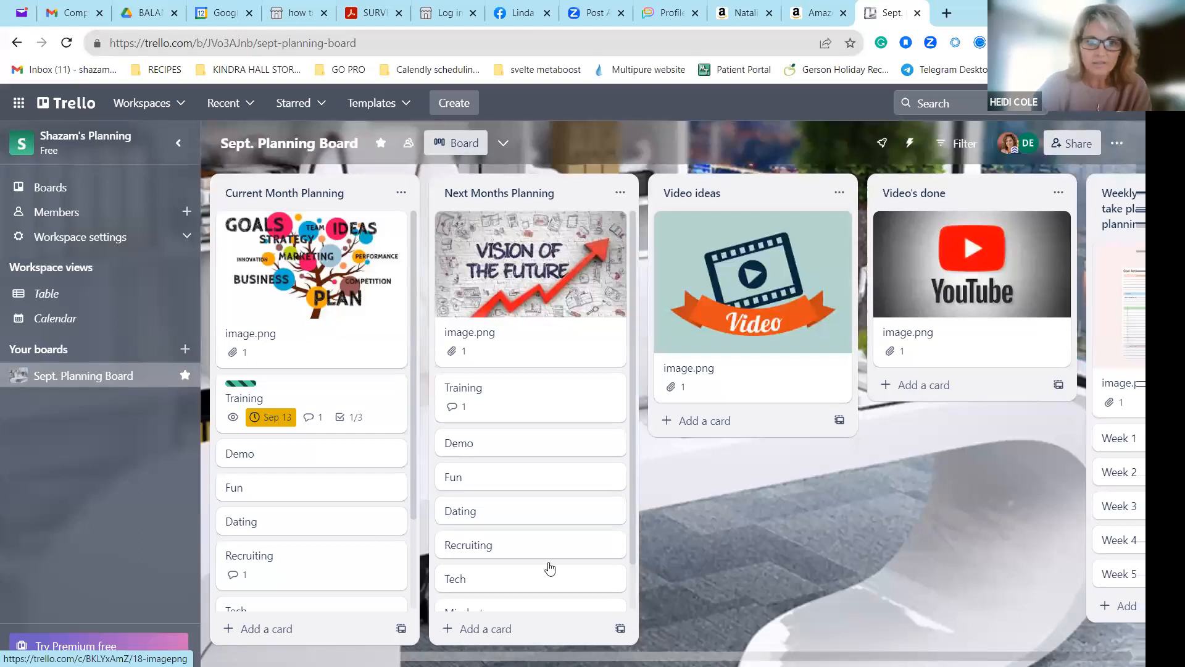
Examine the Recruiting and Who does what cards and look over the board's lists through Training ideas to think about.
left_click_drag(412, 334, 411, 422)
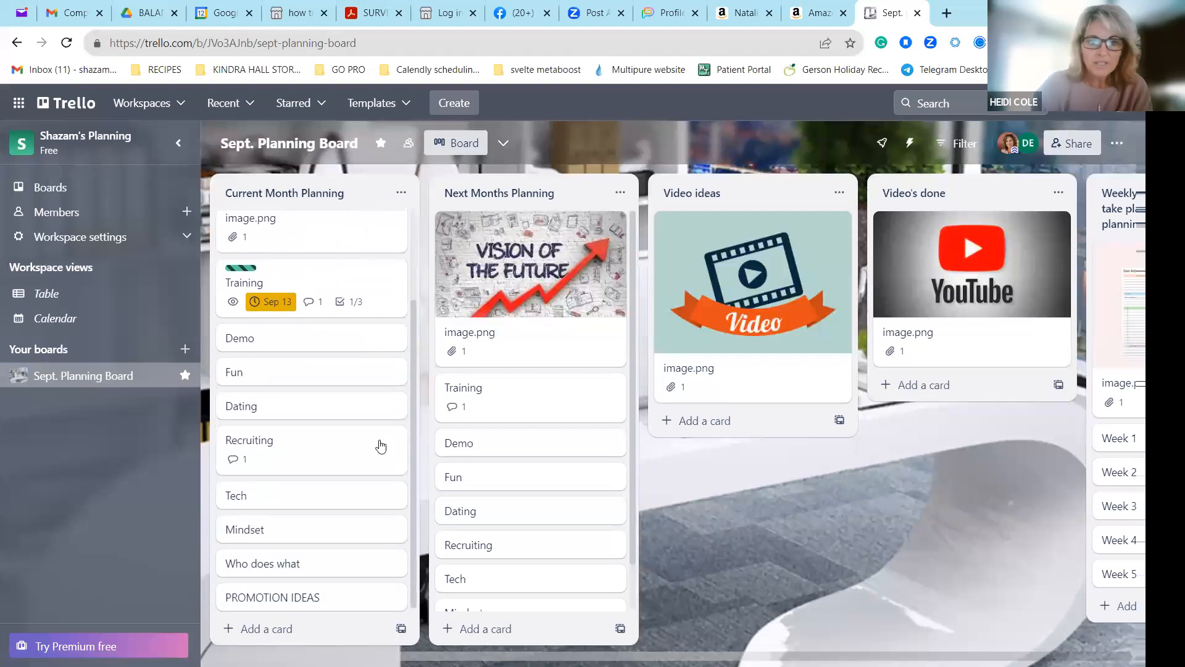
left_click(258, 460)
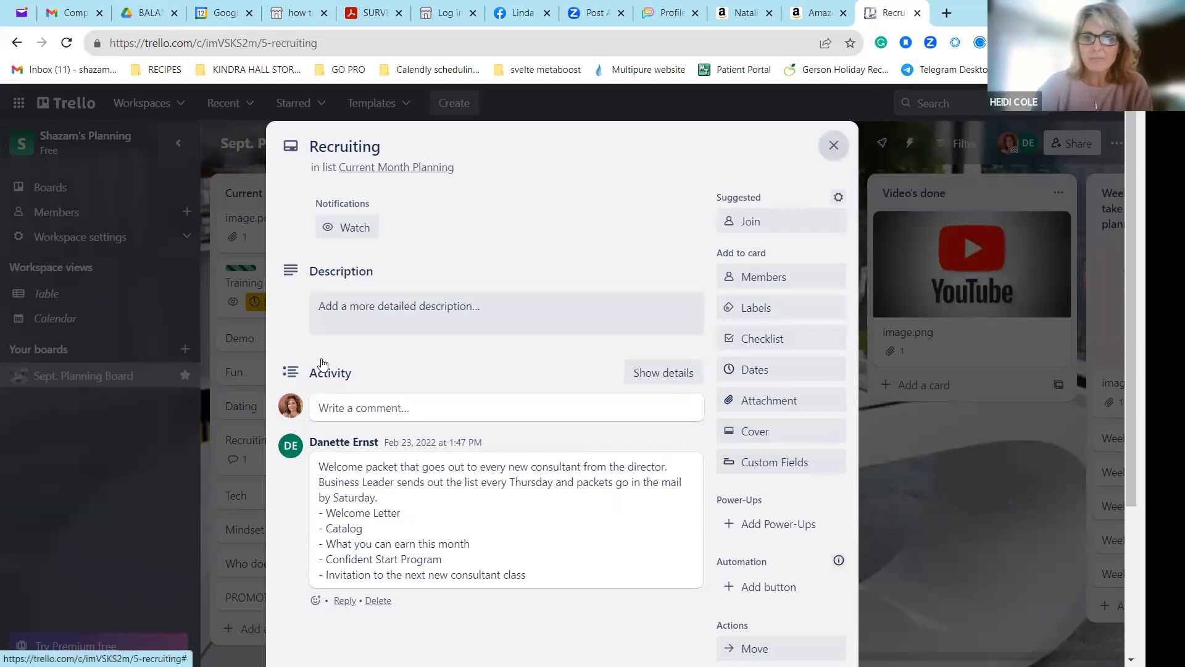
left_click(250, 465)
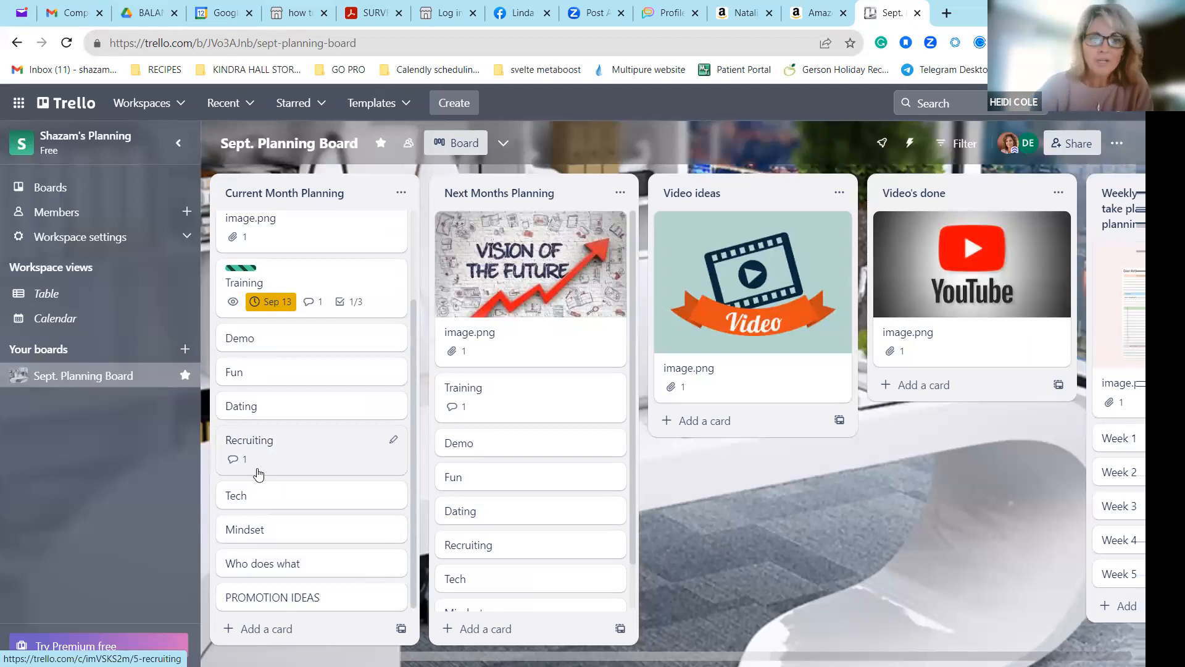
left_click(315, 576)
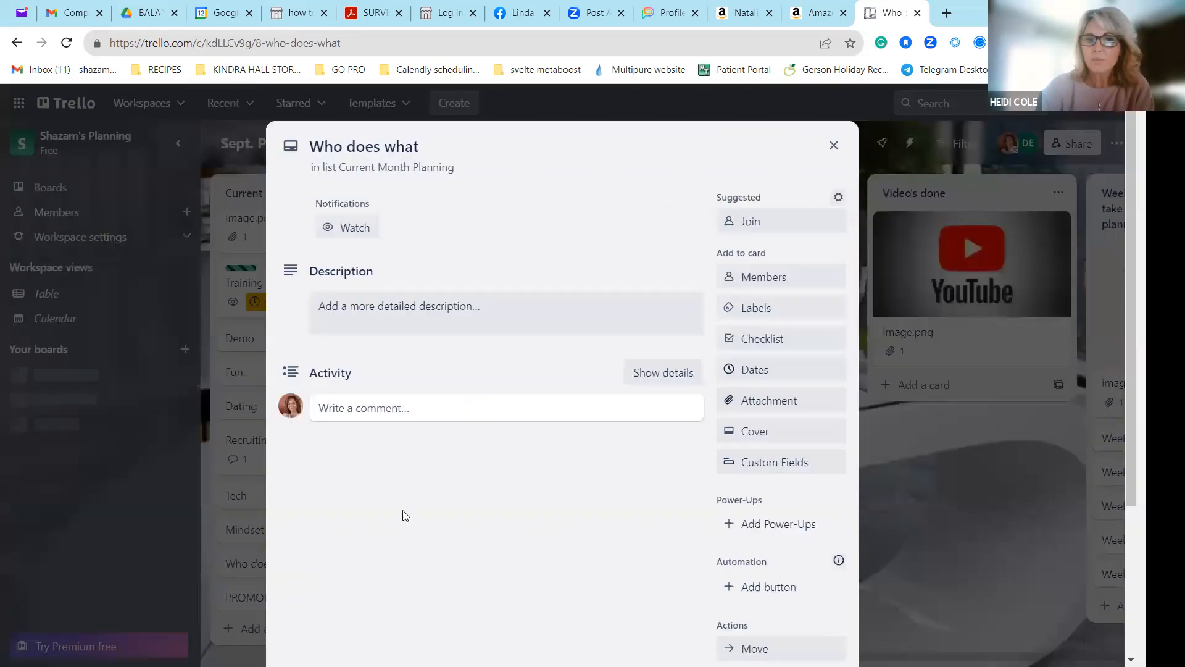
left_click(832, 142)
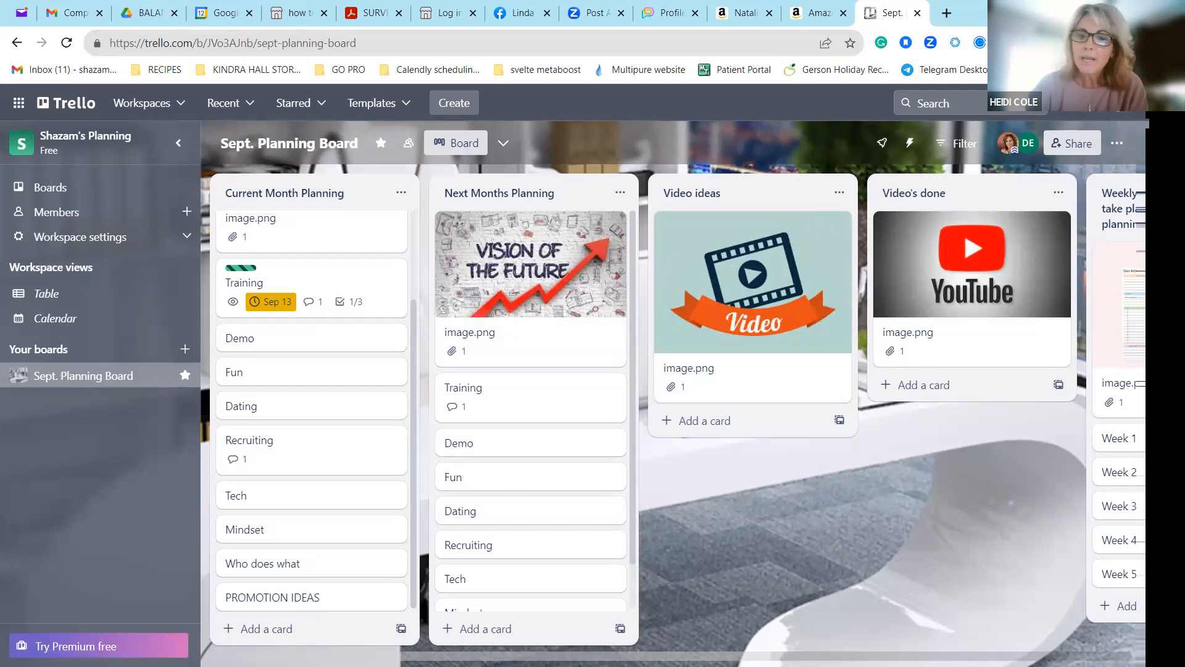
scroll(679, 407, "right", 4)
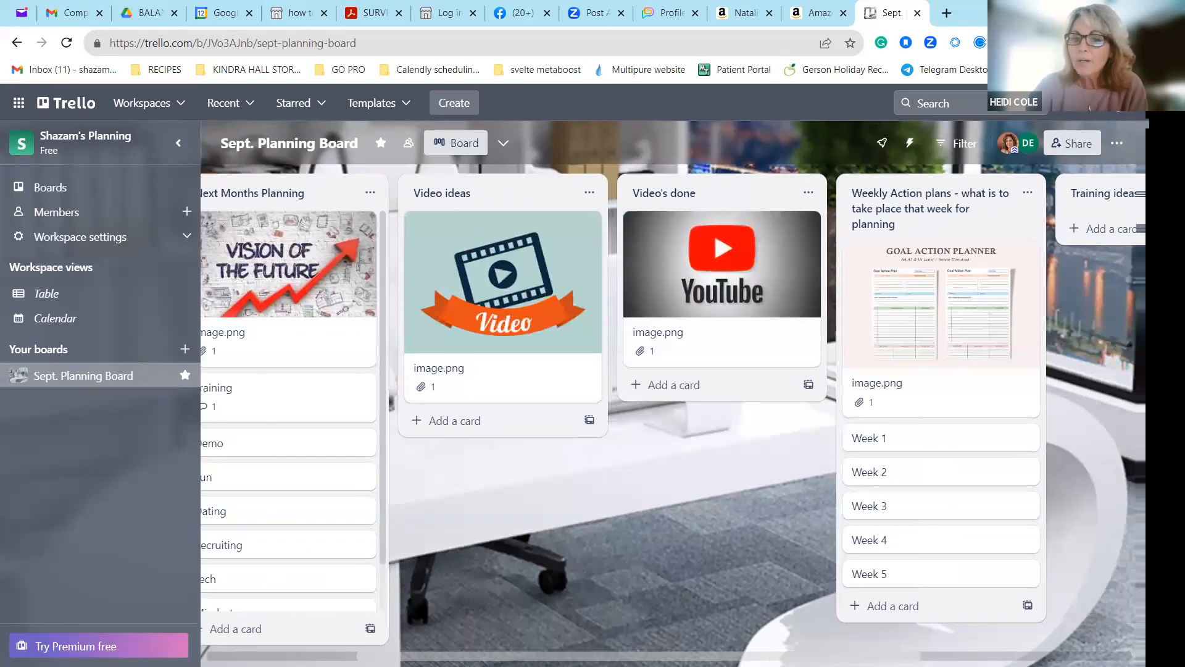
scroll(672, 409, "right", 5)
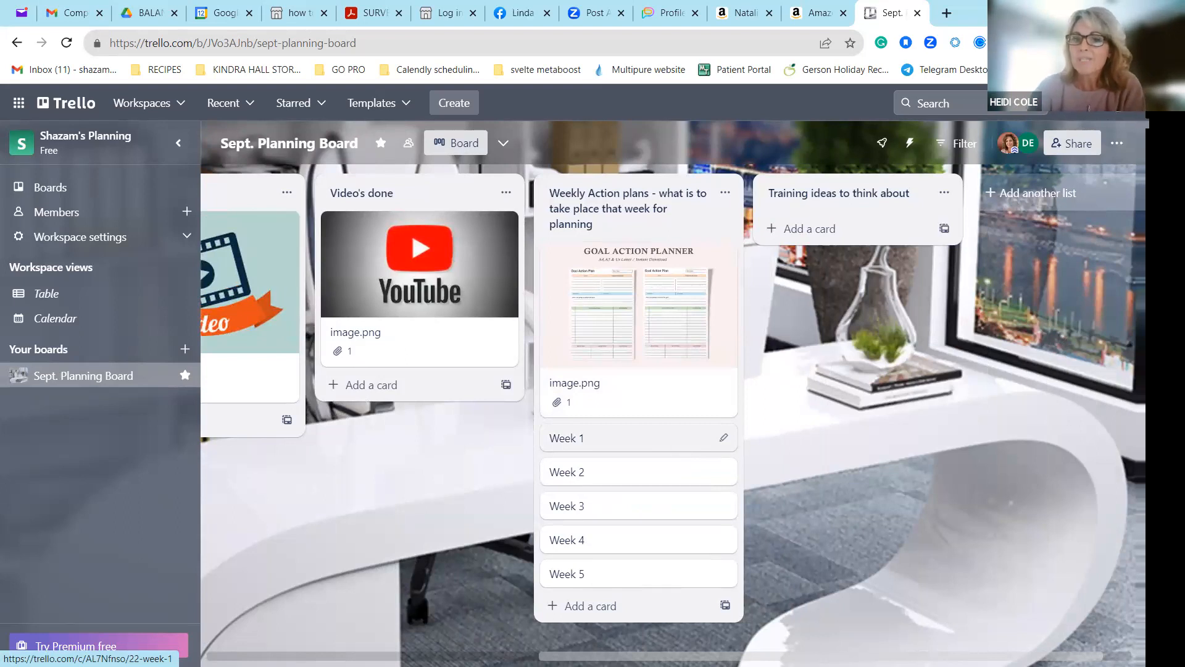
left_click_drag(762, 656, 426, 653)
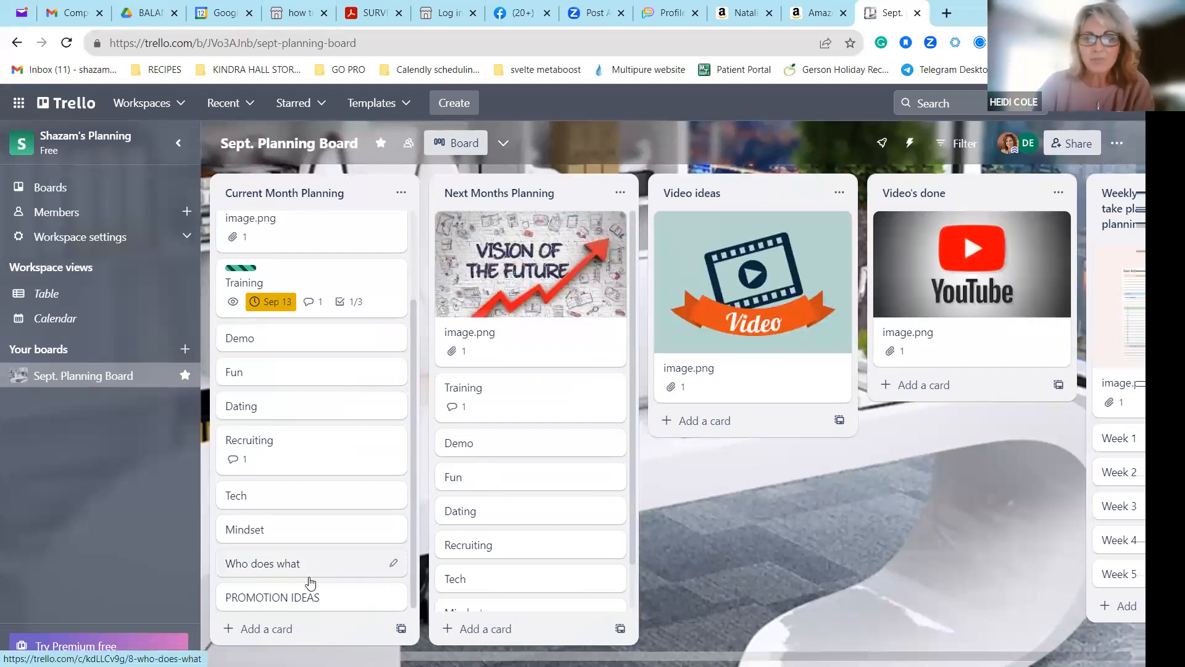
Add a card titled "Engagement ideas for social medial" to the end of the Current Month Planning list.
left_click(272, 636)
type("Engagement ideas for social medial")
key("Return")
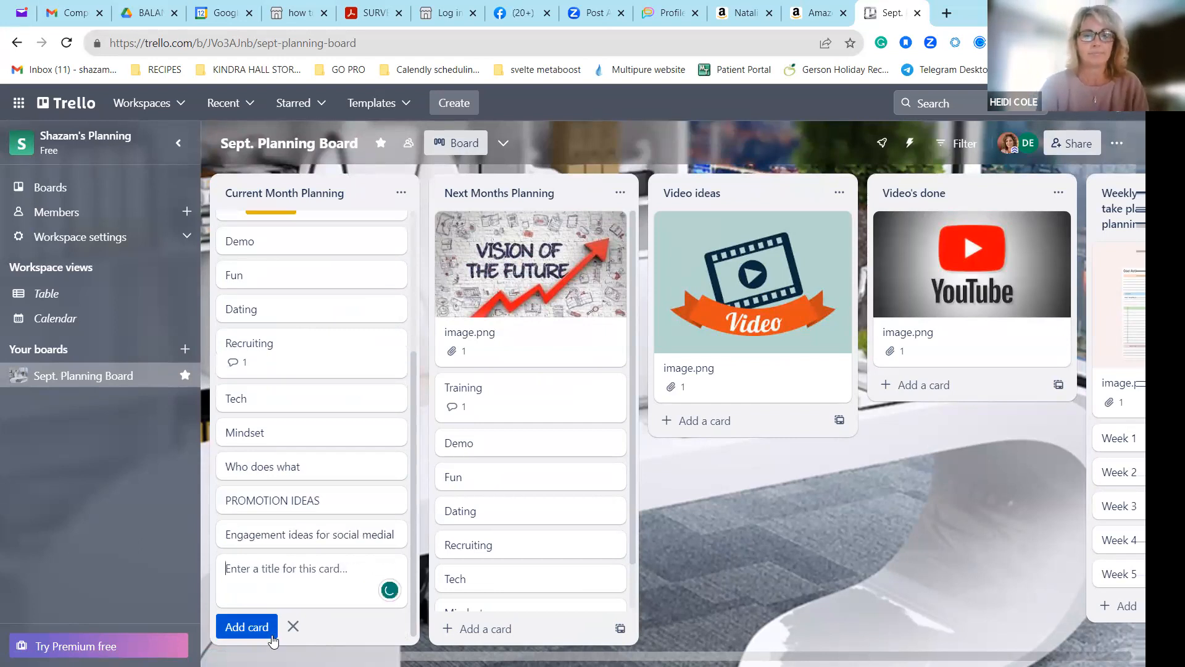
Correct the new card's title to "Engagement ideas for social media" and move it between the Demo and Fun cards.
left_click(399, 535)
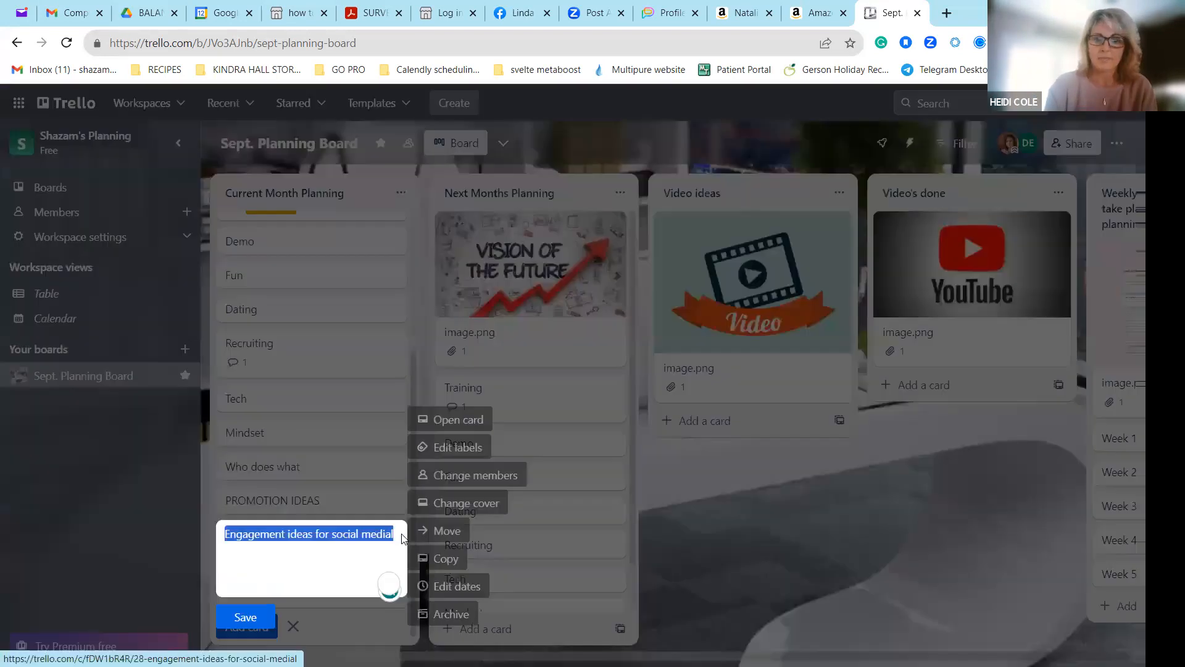
left_click(395, 532)
key("BackSpace")
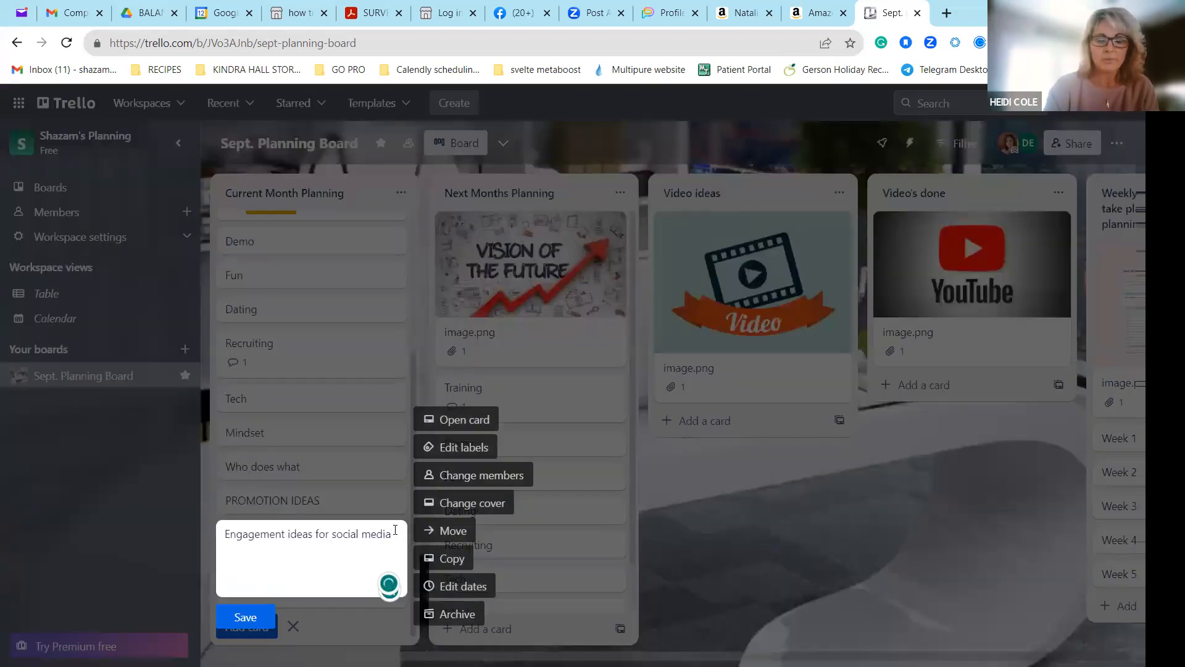
left_click(247, 618)
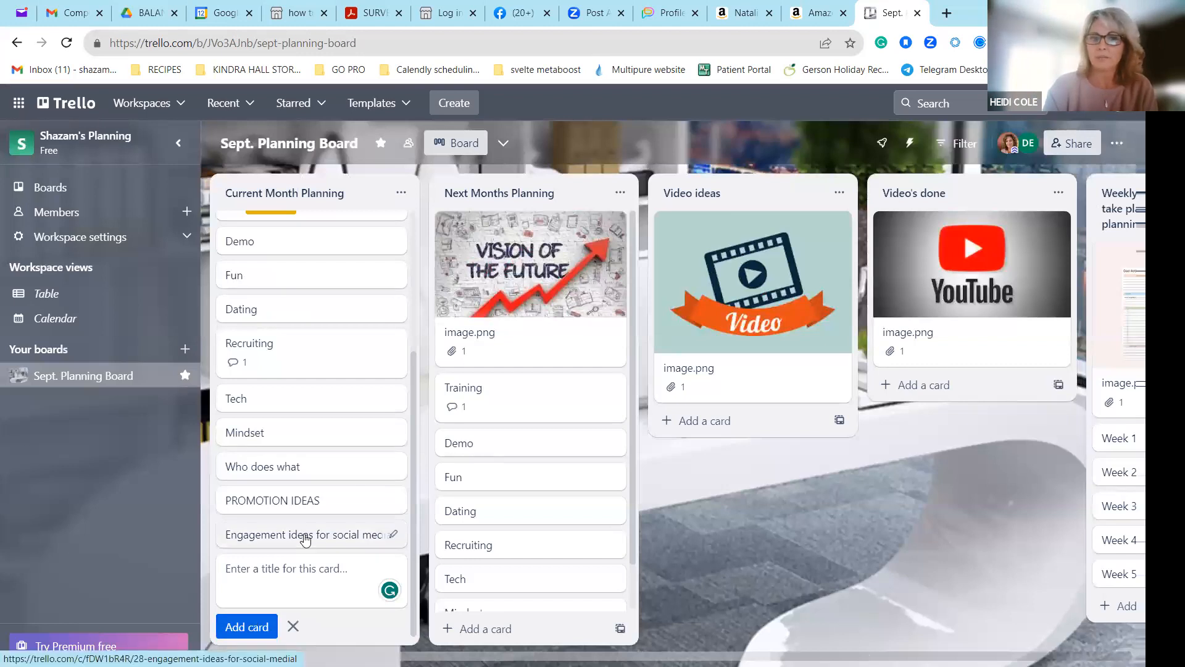
left_click_drag(305, 537, 302, 326)
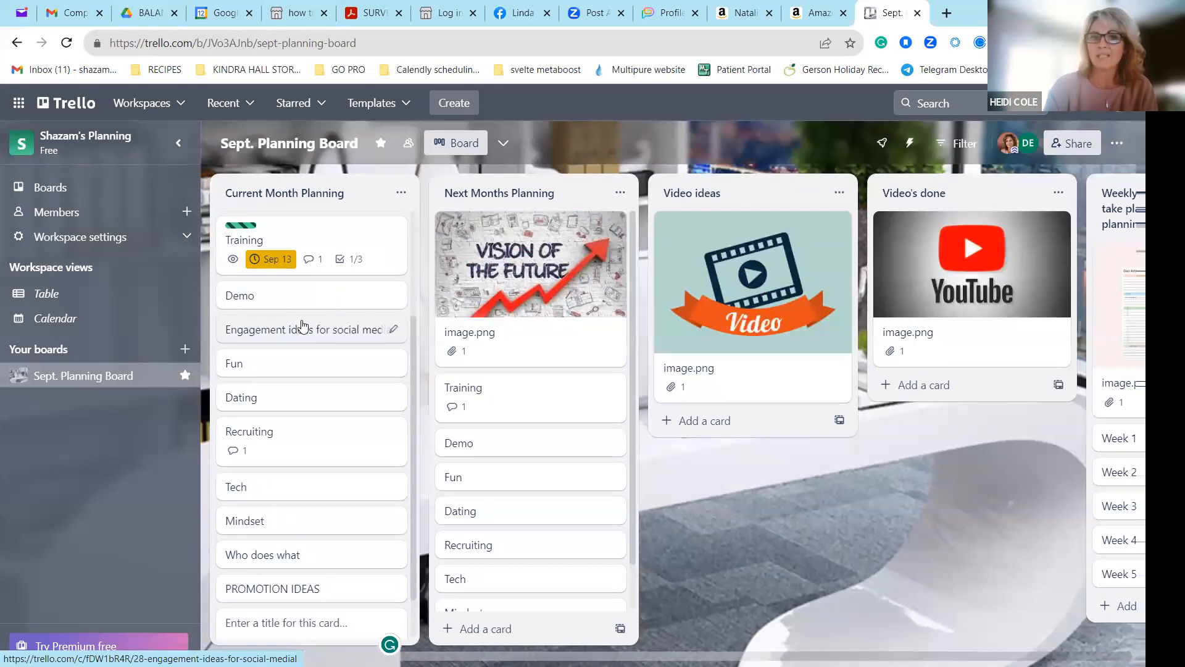
scroll(419, 508, "down", 1)
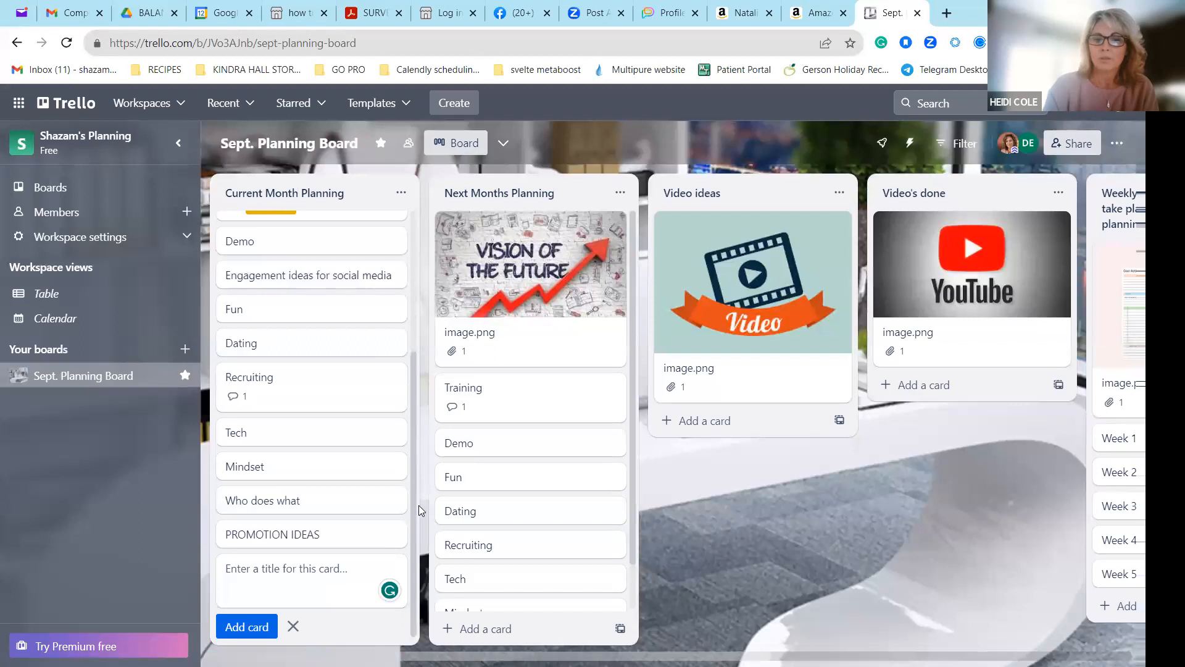
Move the Next Months Planning list ahead of Current Month Planning and back to its original place.
scroll(404, 391, "up", 1)
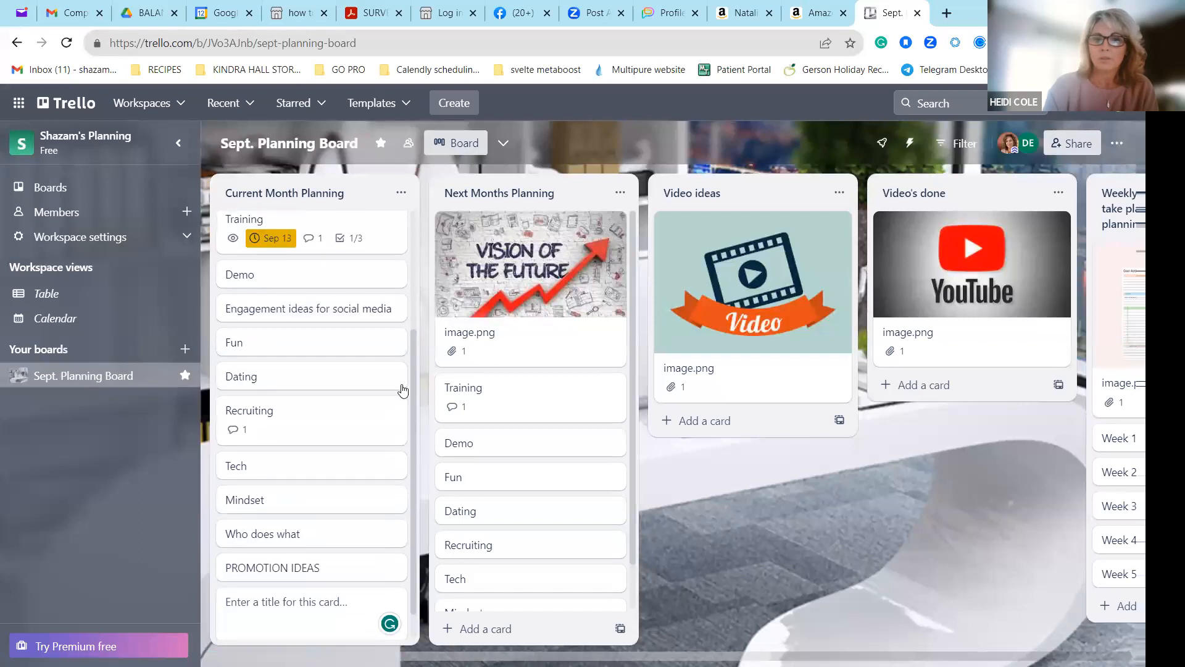
left_click(403, 193)
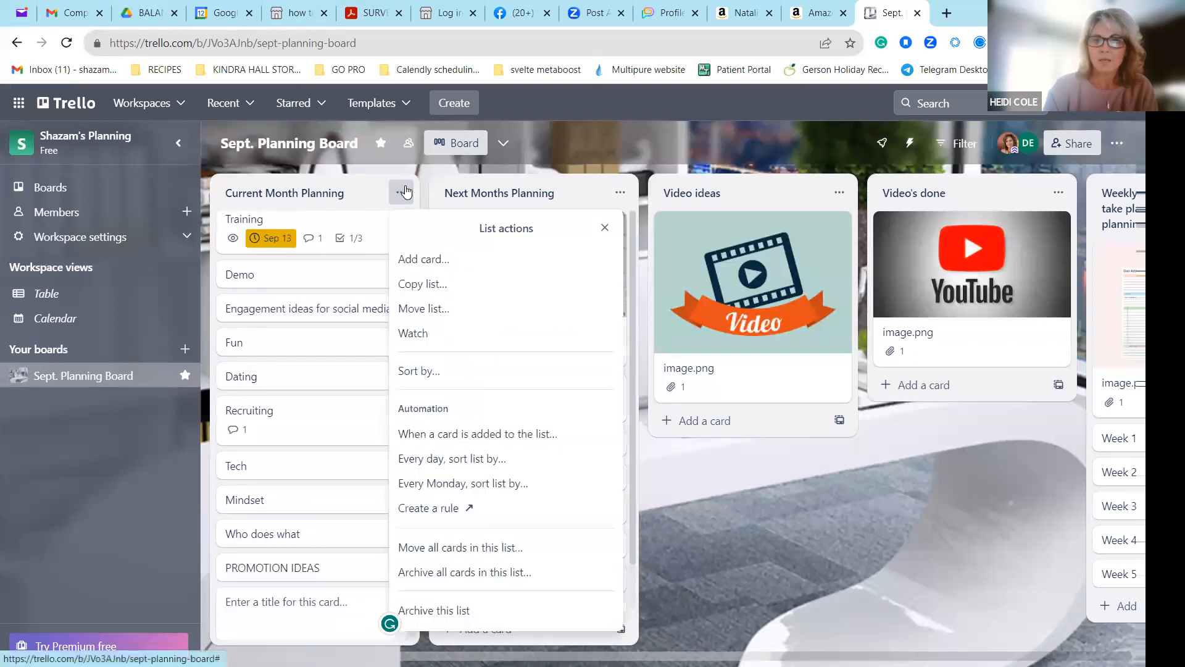
left_click(326, 193)
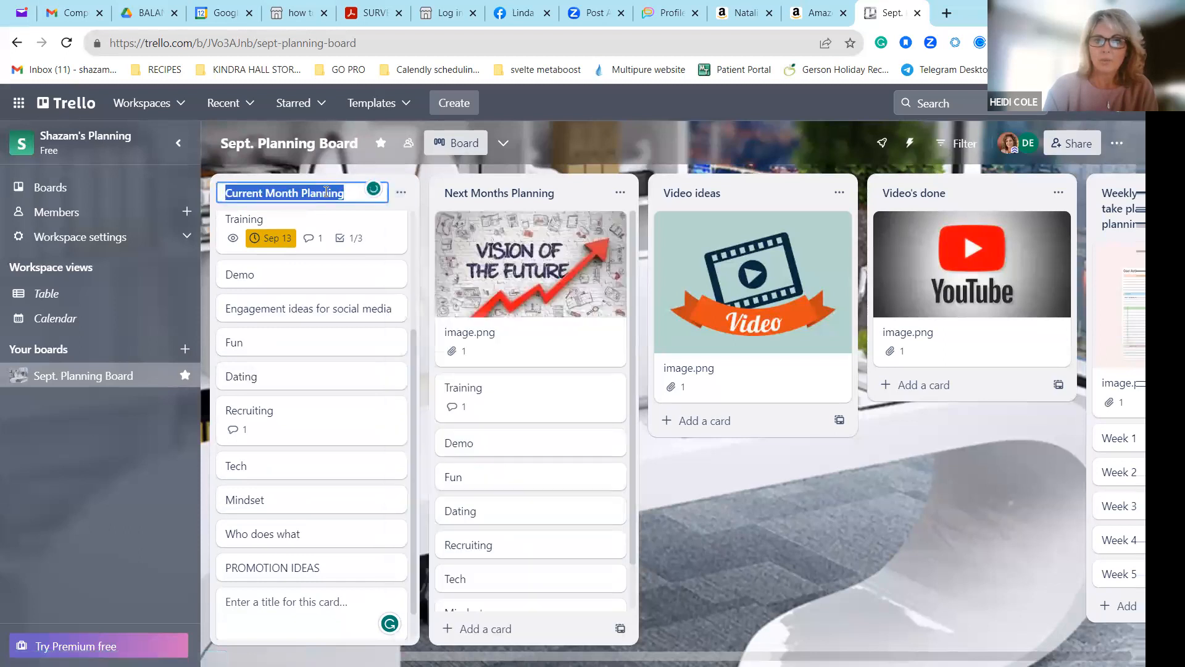
left_click(711, 514)
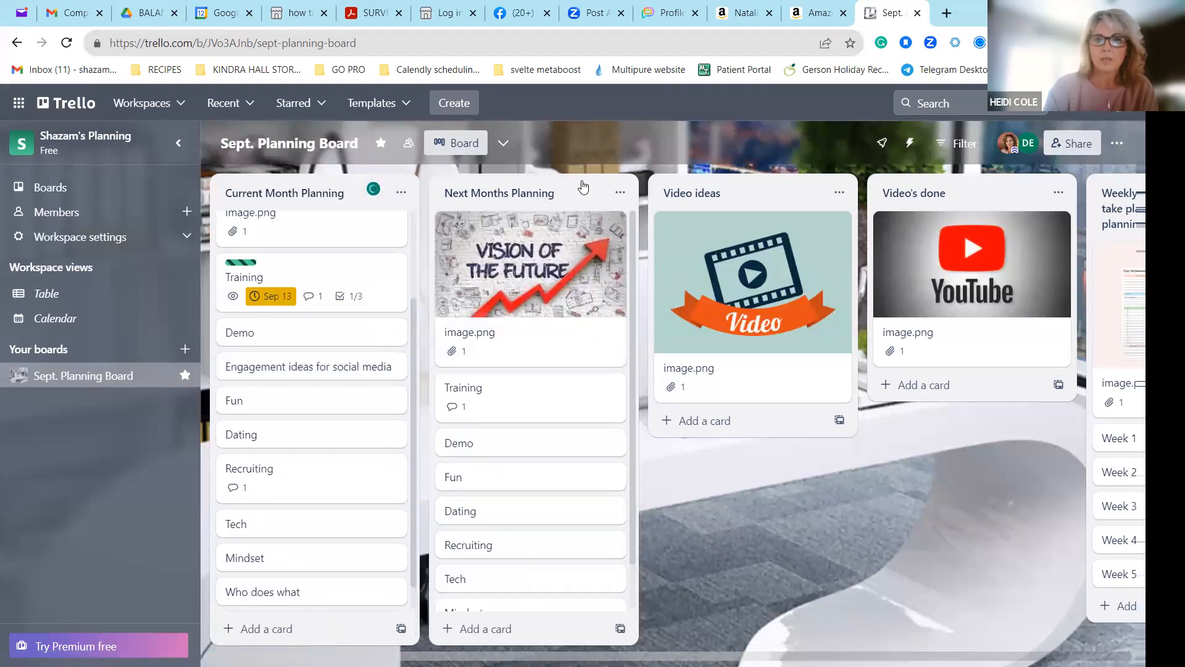
left_click_drag(502, 198, 284, 210)
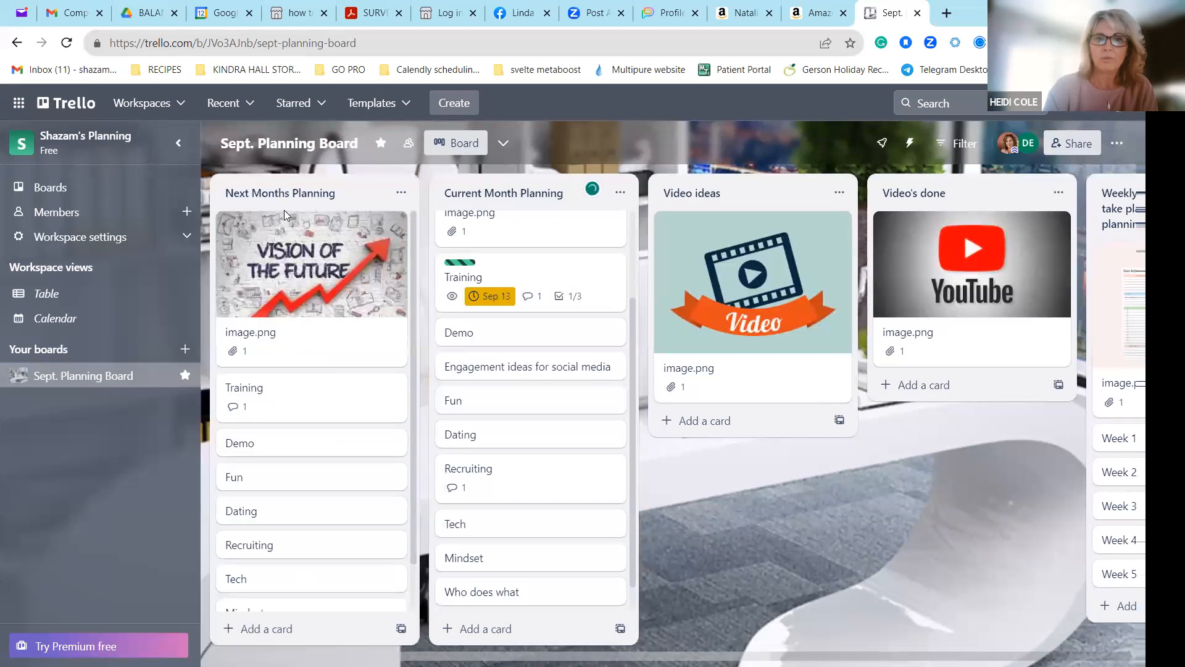
left_click_drag(378, 193, 554, 185)
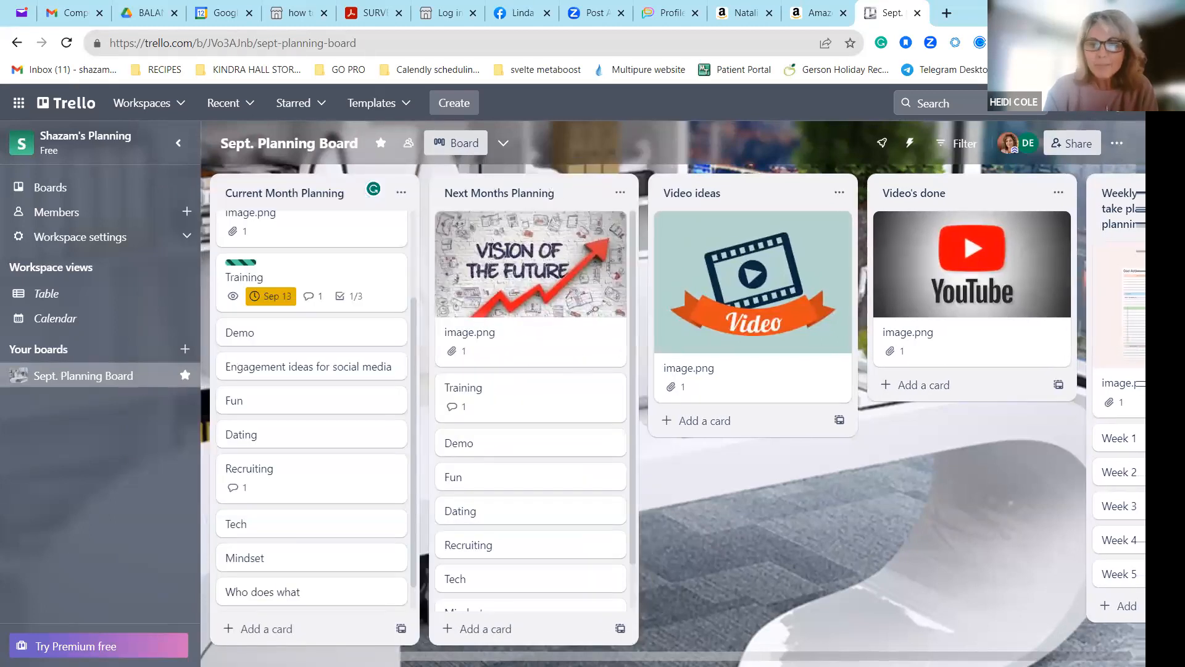
Add a list titled "Attraction marketing ideas" after the Training ideas to think about list.
scroll(988, 609, "right", 8)
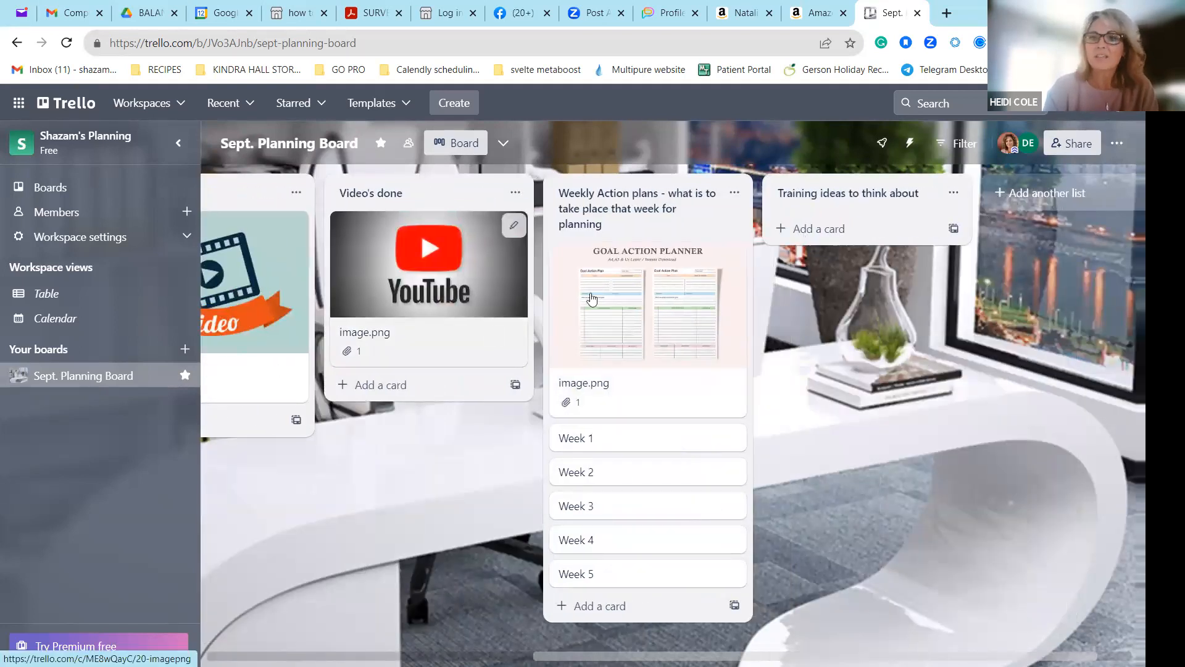
left_click(1022, 199)
type("Attraction marketing ideas")
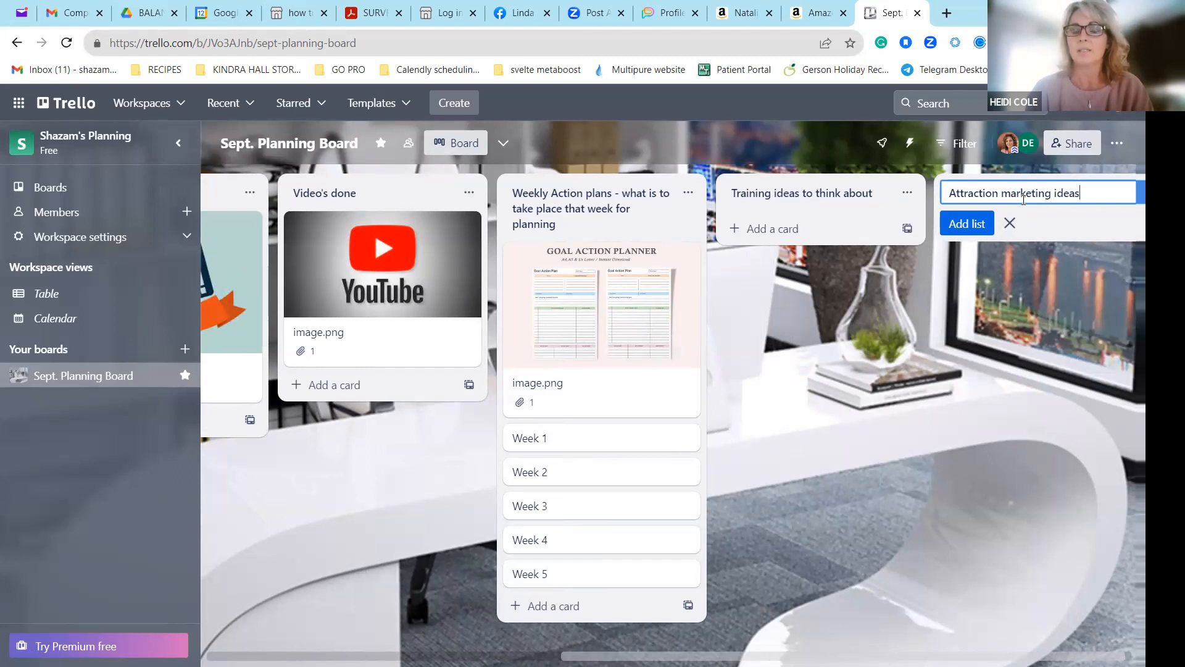
key("Return")
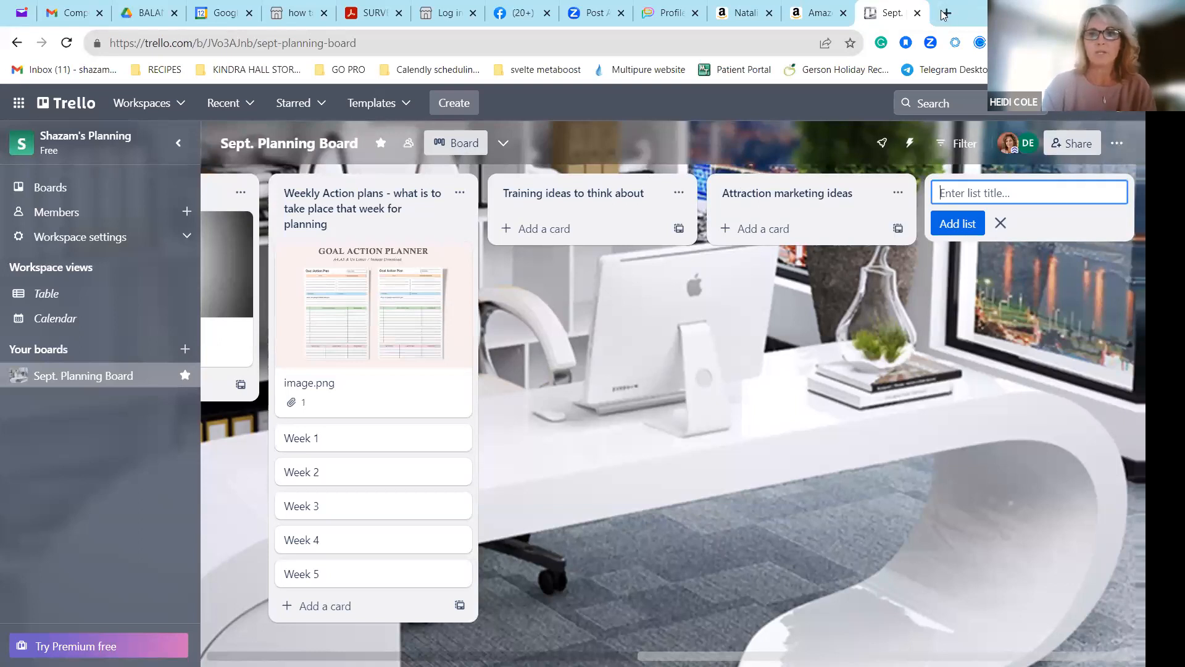
Search the web for "training ideas" in a new browser tab.
key("ctrl+t")
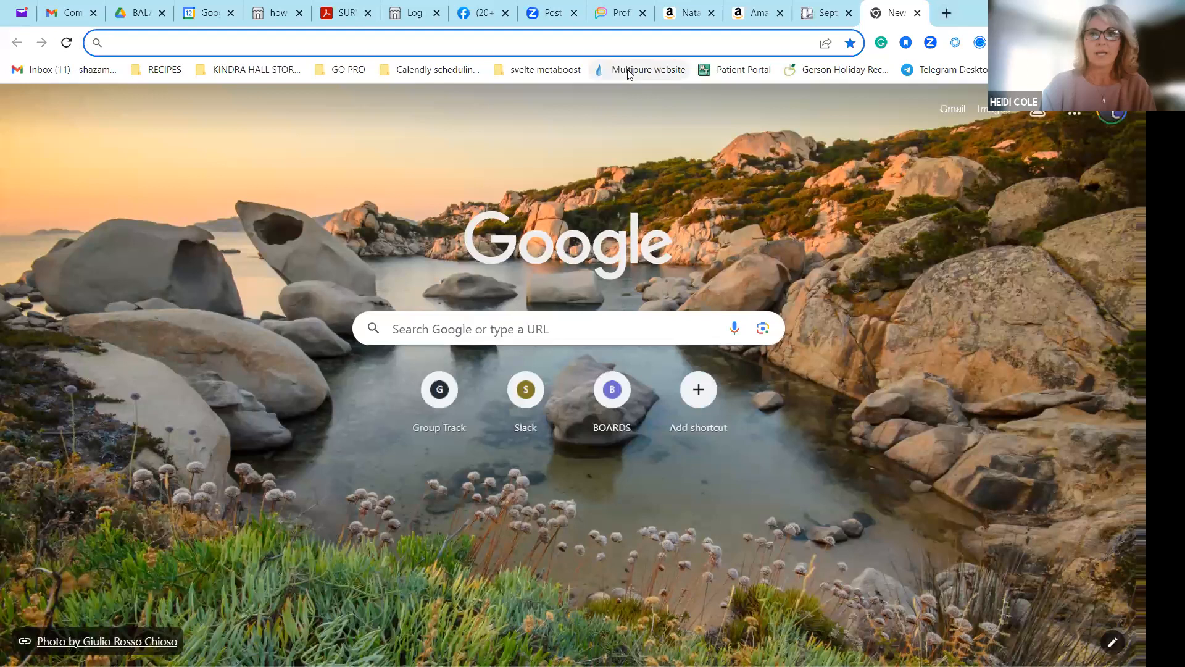
left_click(662, 31)
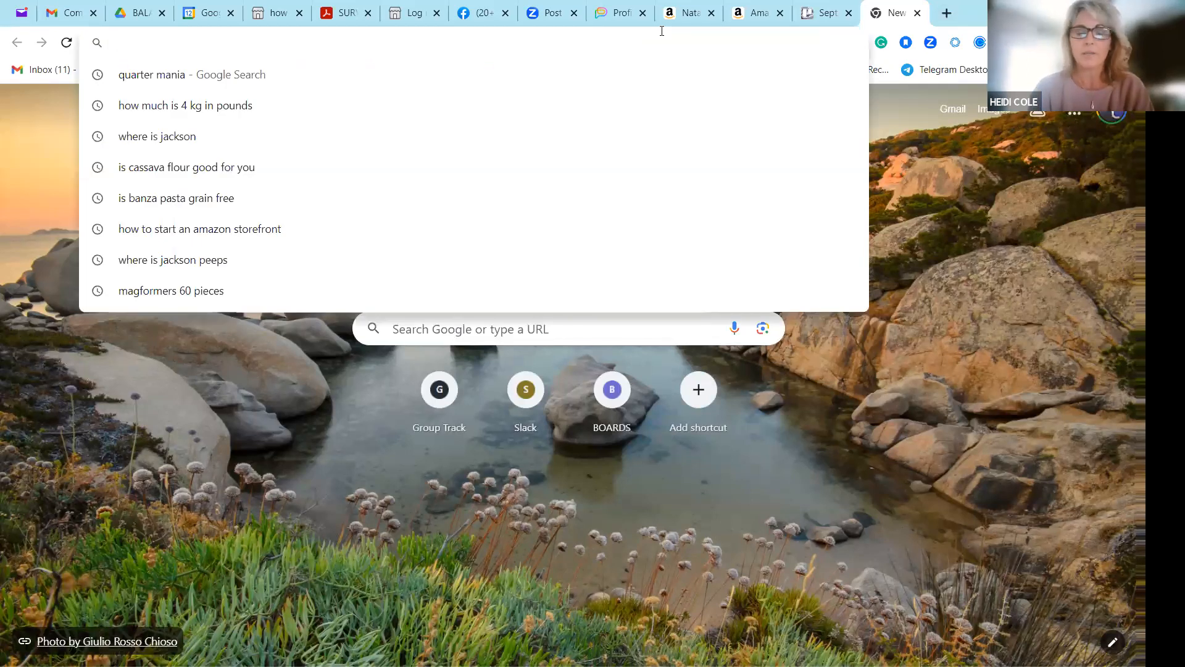
left_click(540, 329)
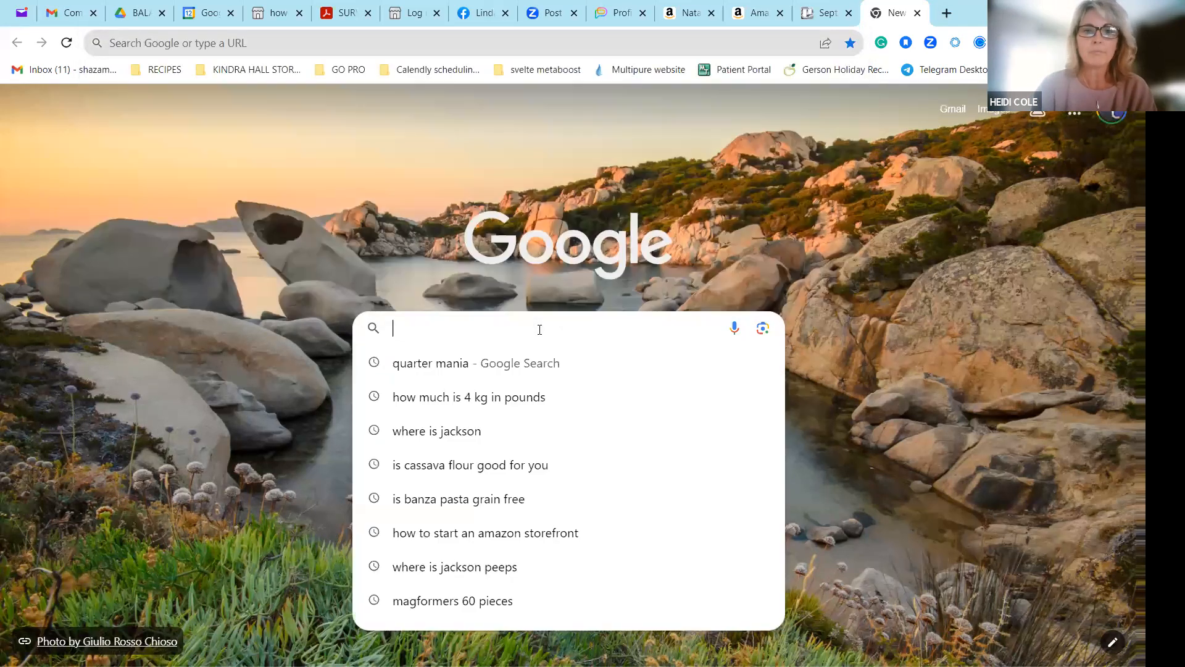
left_click(821, 13)
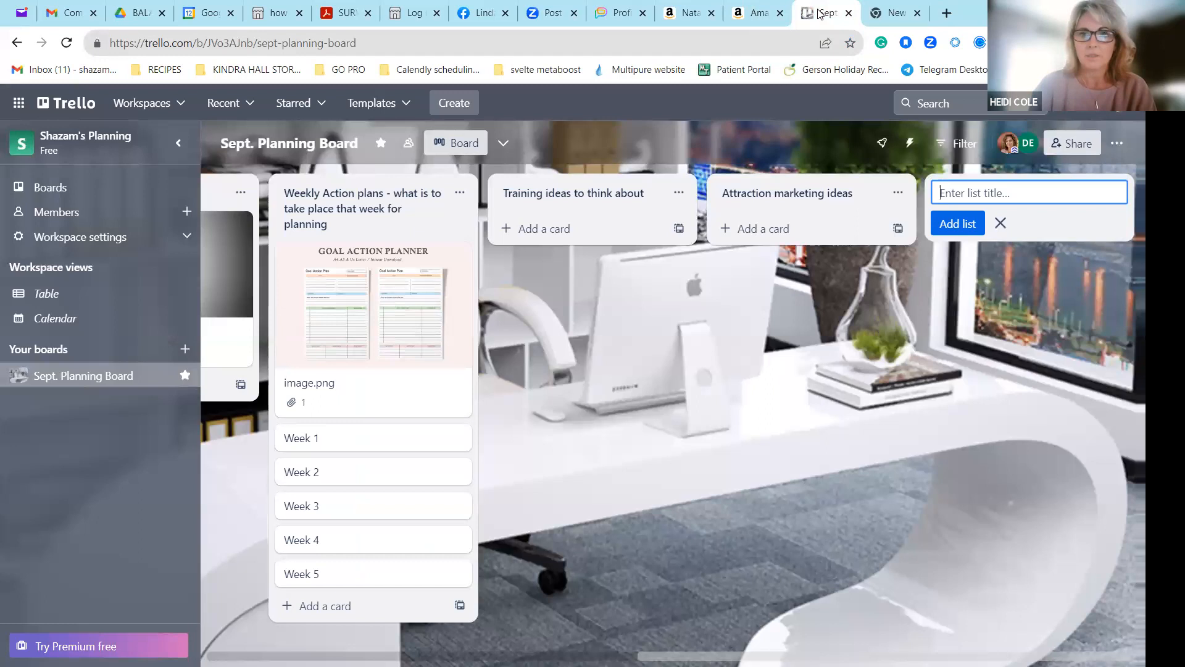
left_click(884, 14)
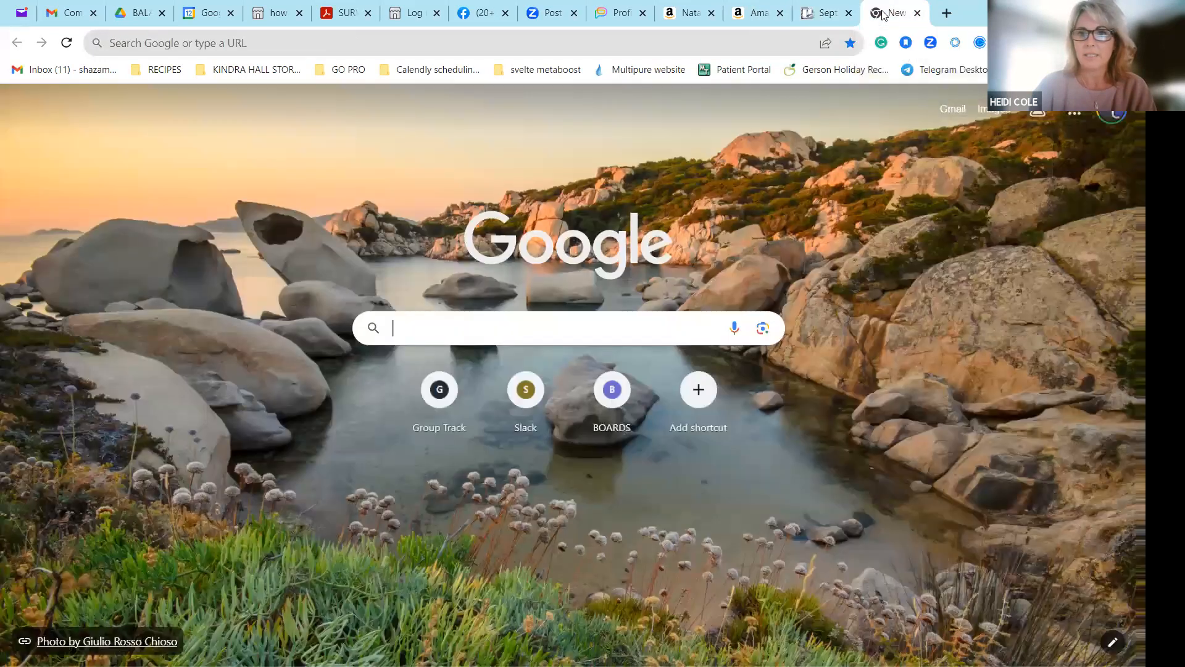
left_click(467, 329)
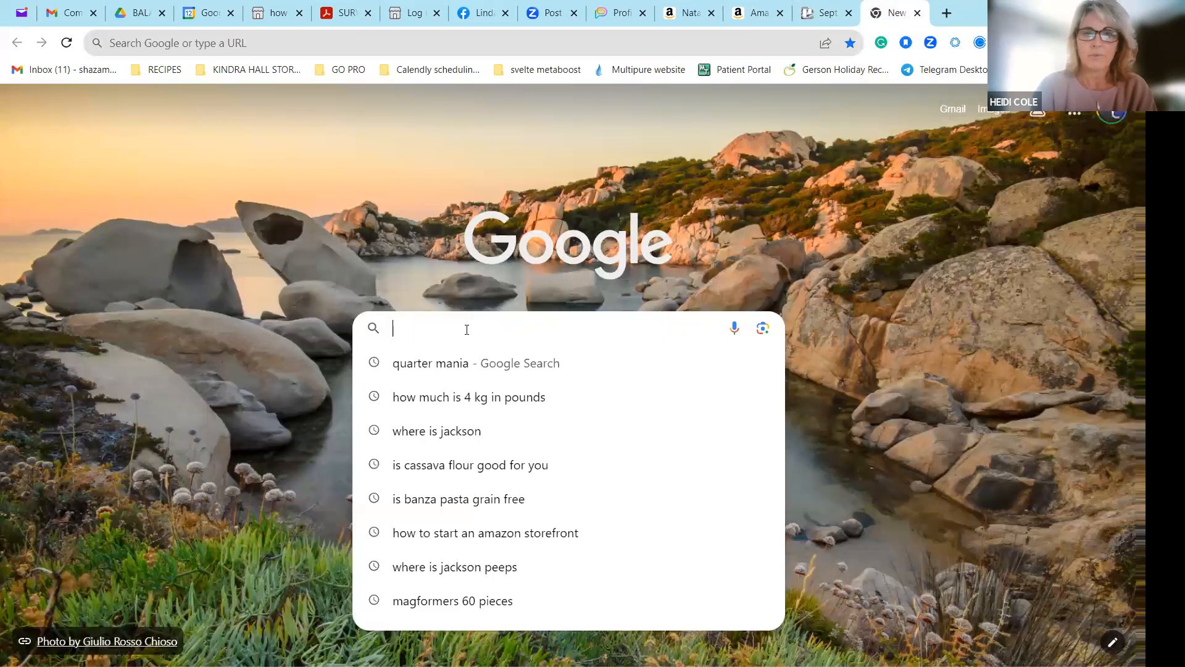
type("training ideas")
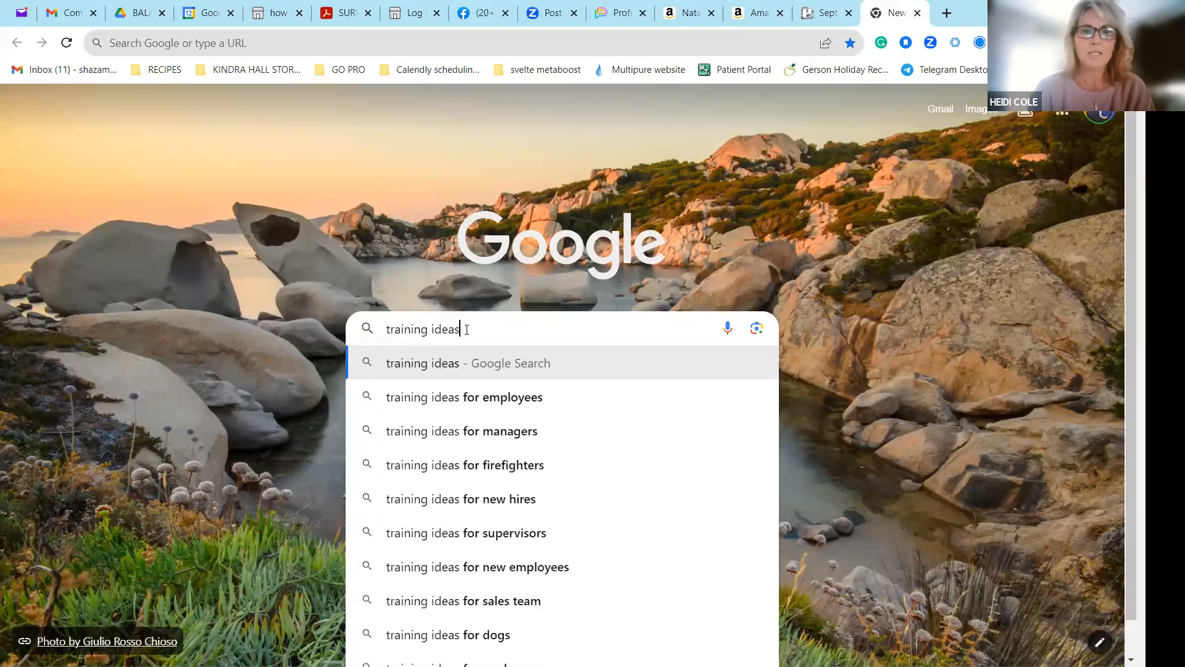
left_click(524, 353)
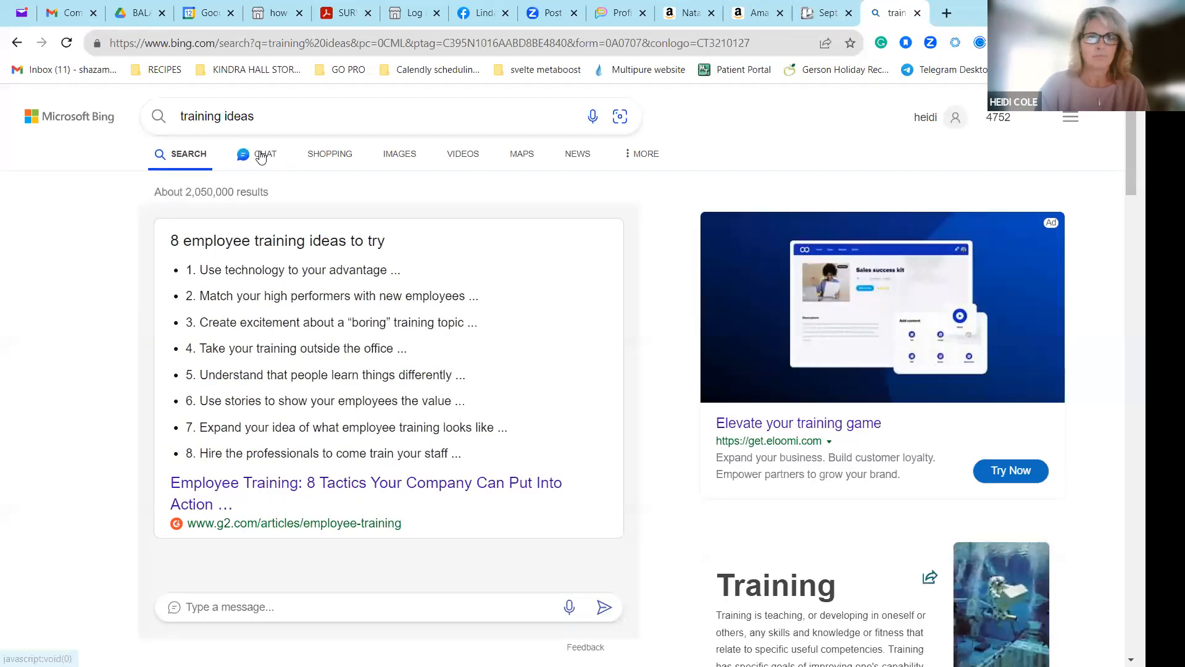
Show the image results for training ideas and copy the Soft Skills Training infographic.
left_click(402, 157)
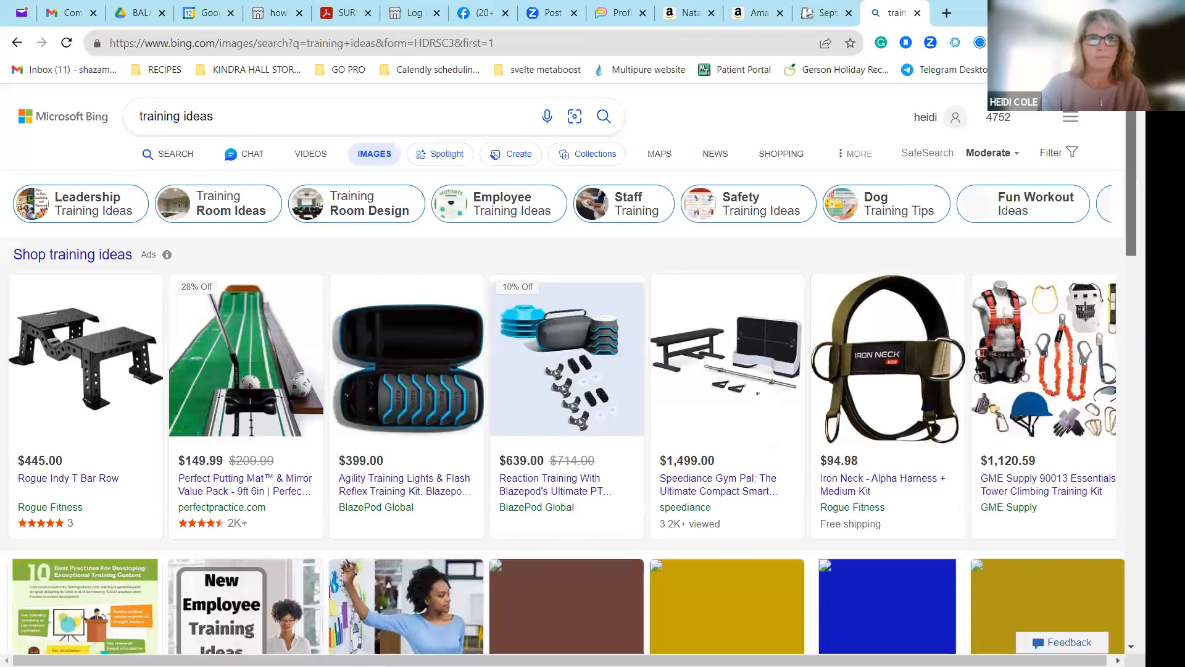
scroll(593, 371, "down", 15)
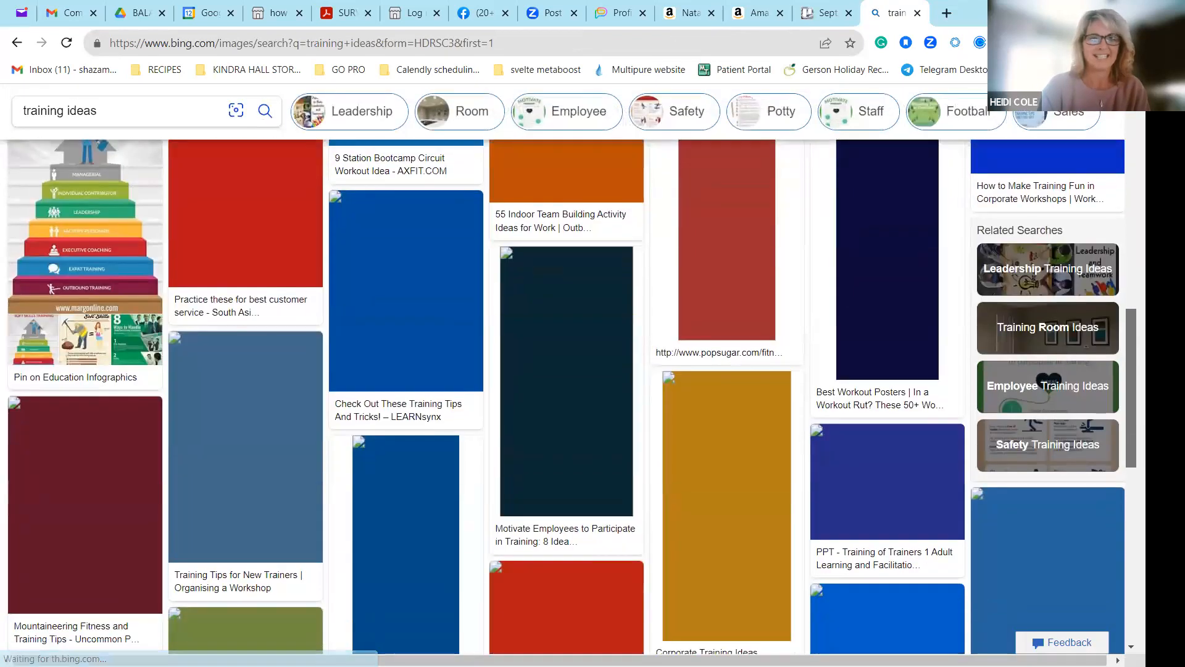
scroll(71, 282, "up", 2)
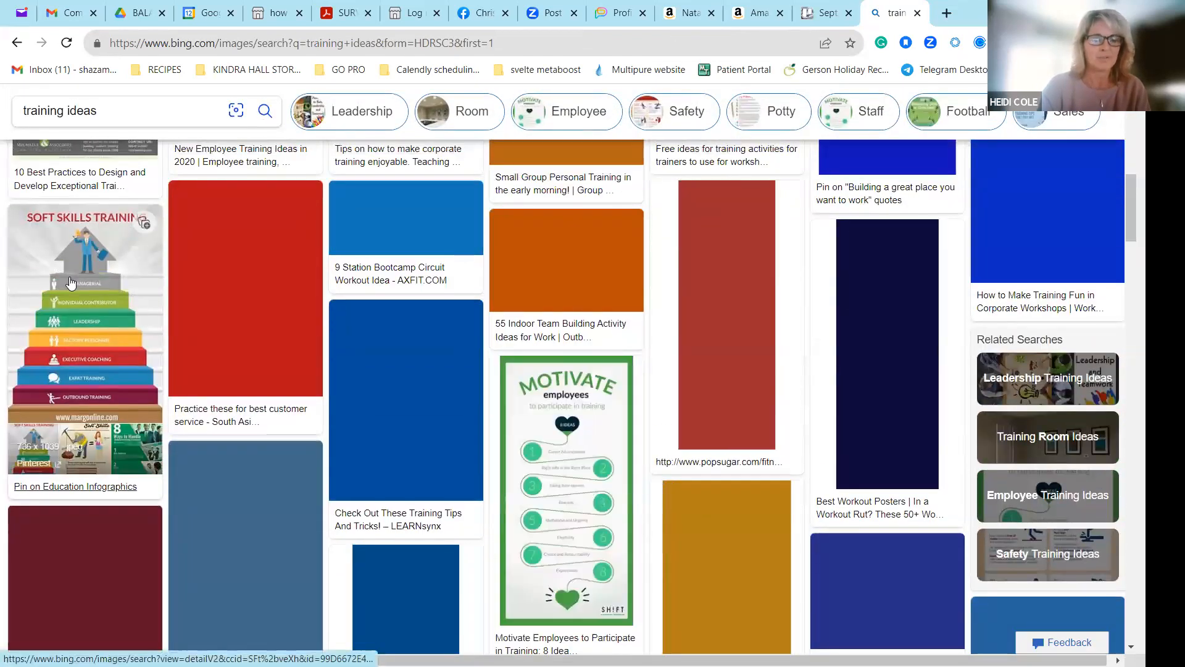
right_click(86, 284)
left_click(124, 462)
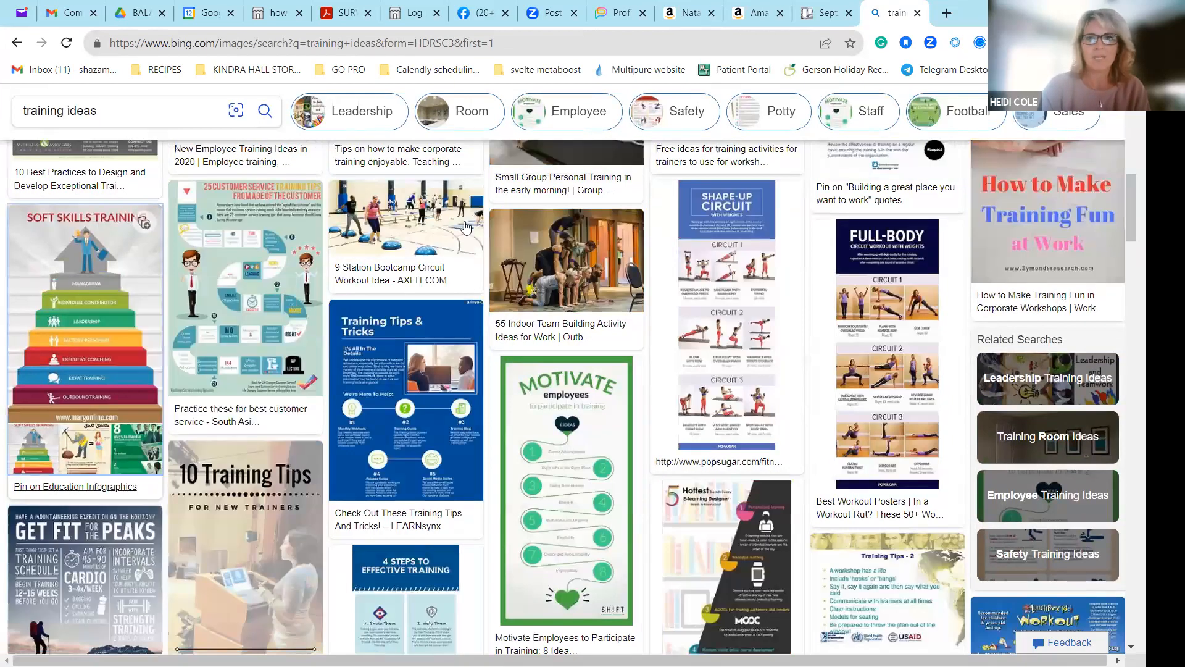
Switch back to the Trello board and paste the copied infographic as a card in the Training ideas to think about list.
left_click(809, 13)
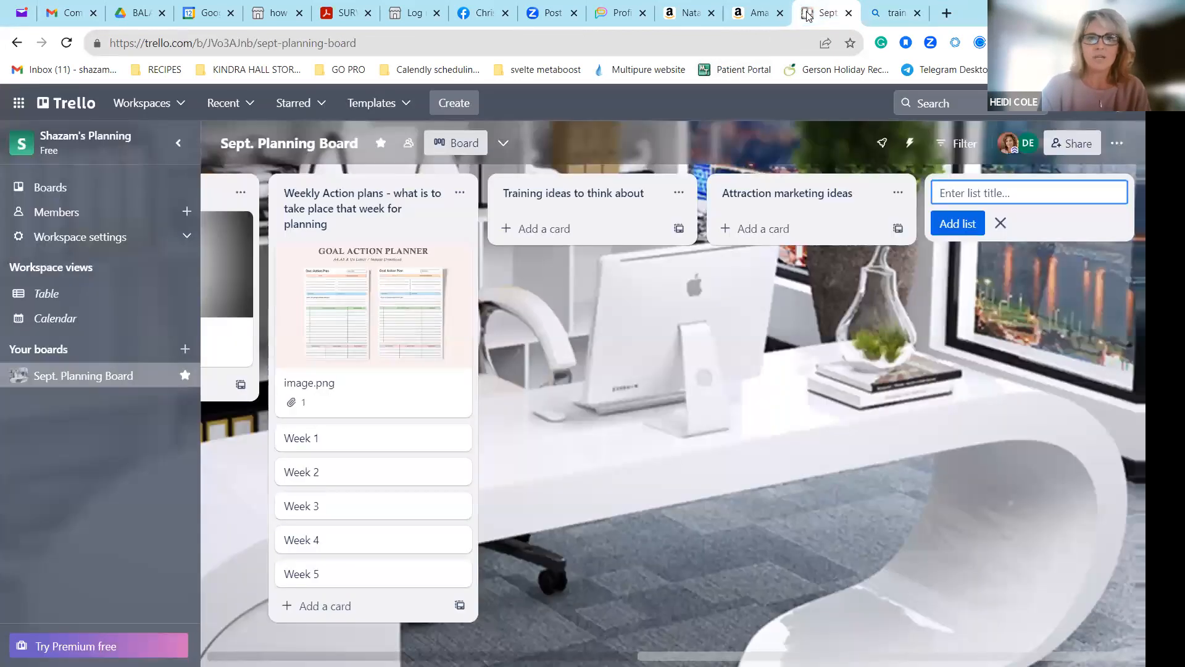
left_click(611, 188)
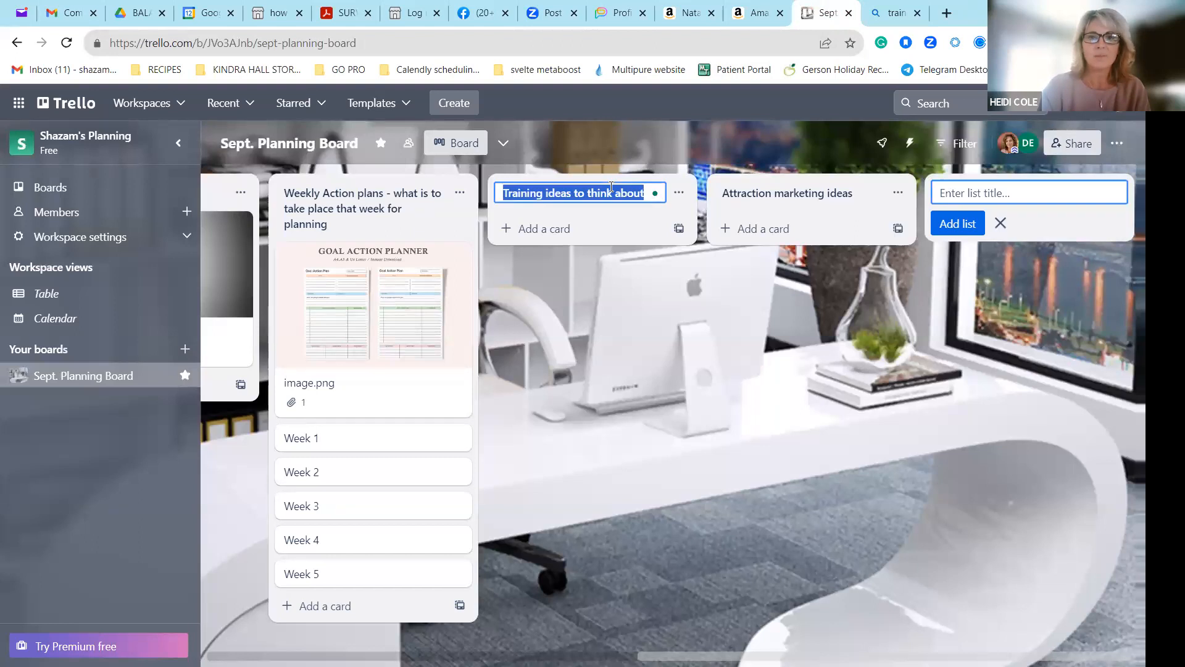
left_click(648, 192)
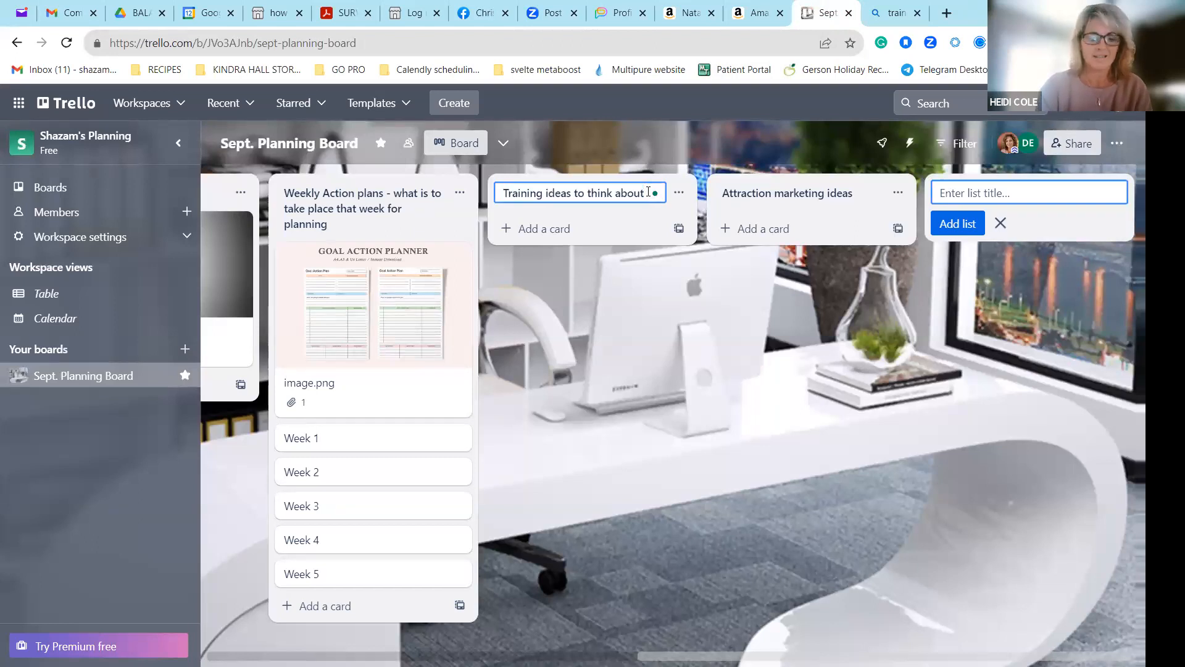
key("ctrl+v")
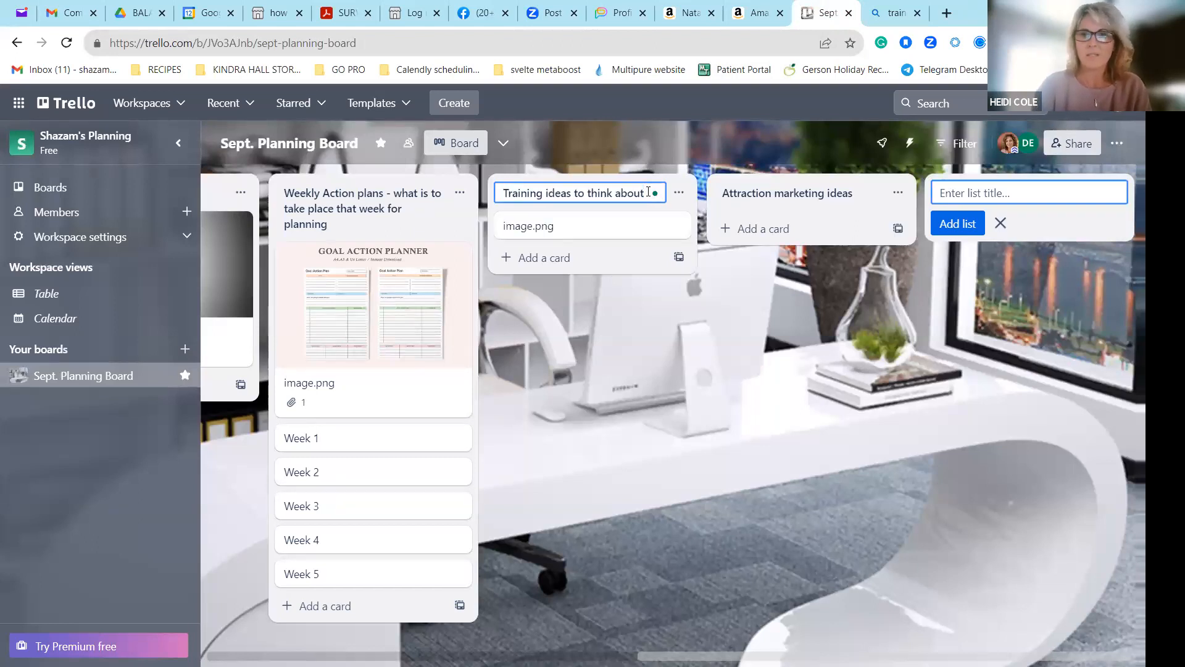
left_click(857, 497)
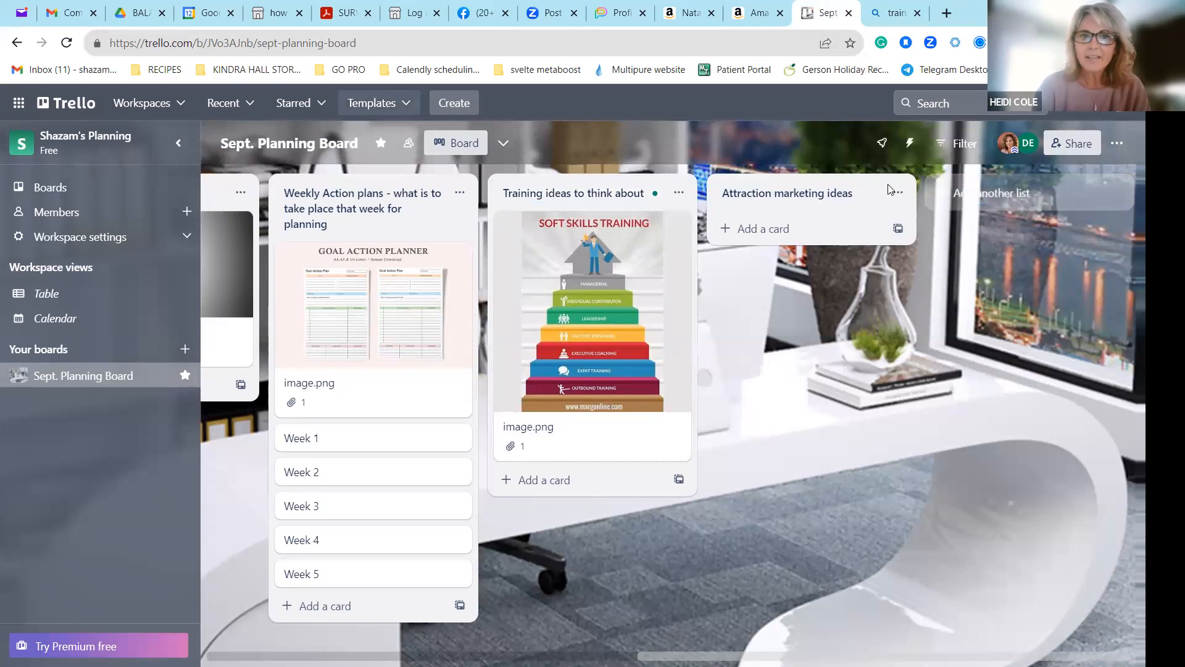
left_click_drag(554, 103, 473, 45)
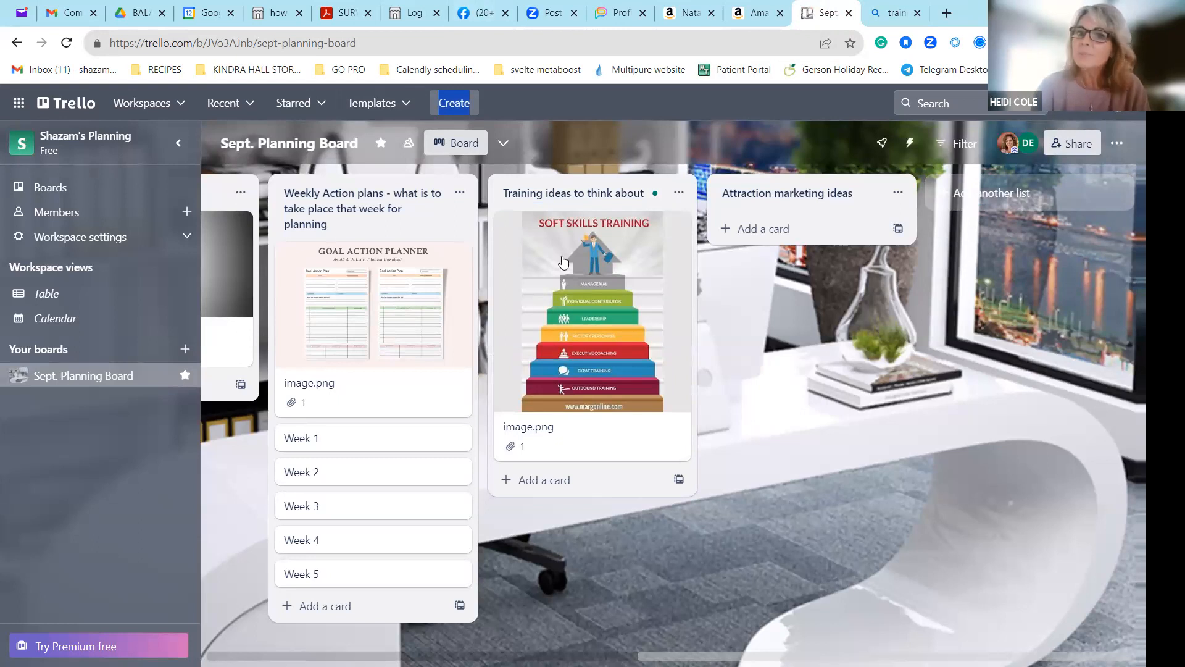
left_click(749, 437)
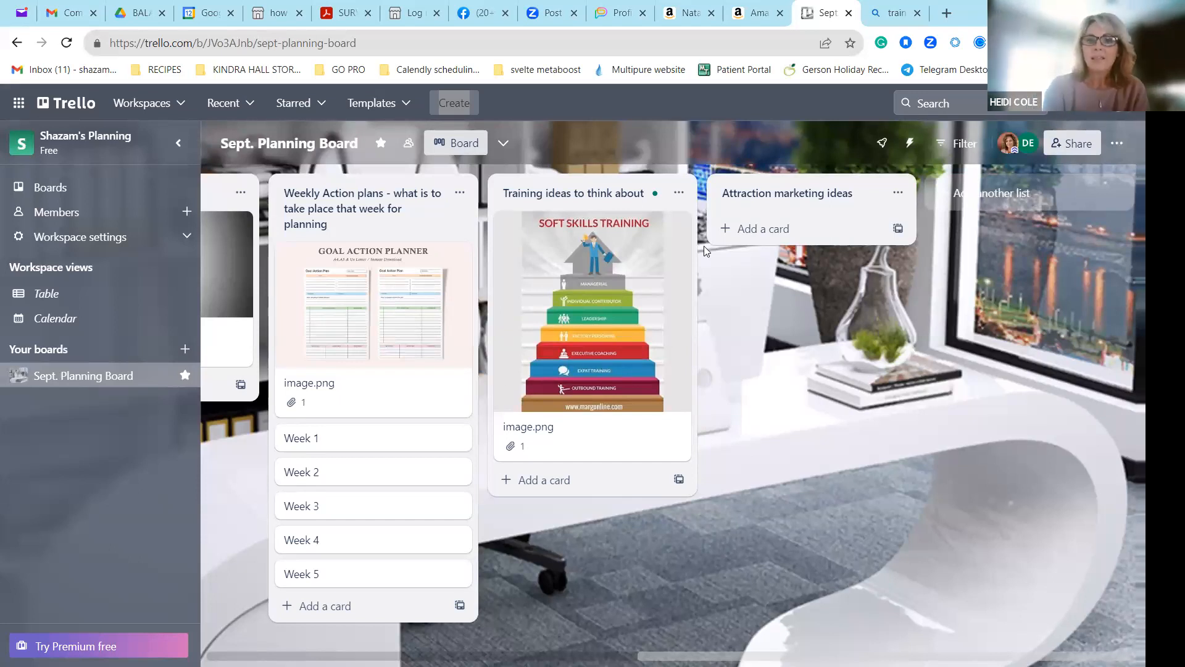
left_click(567, 479)
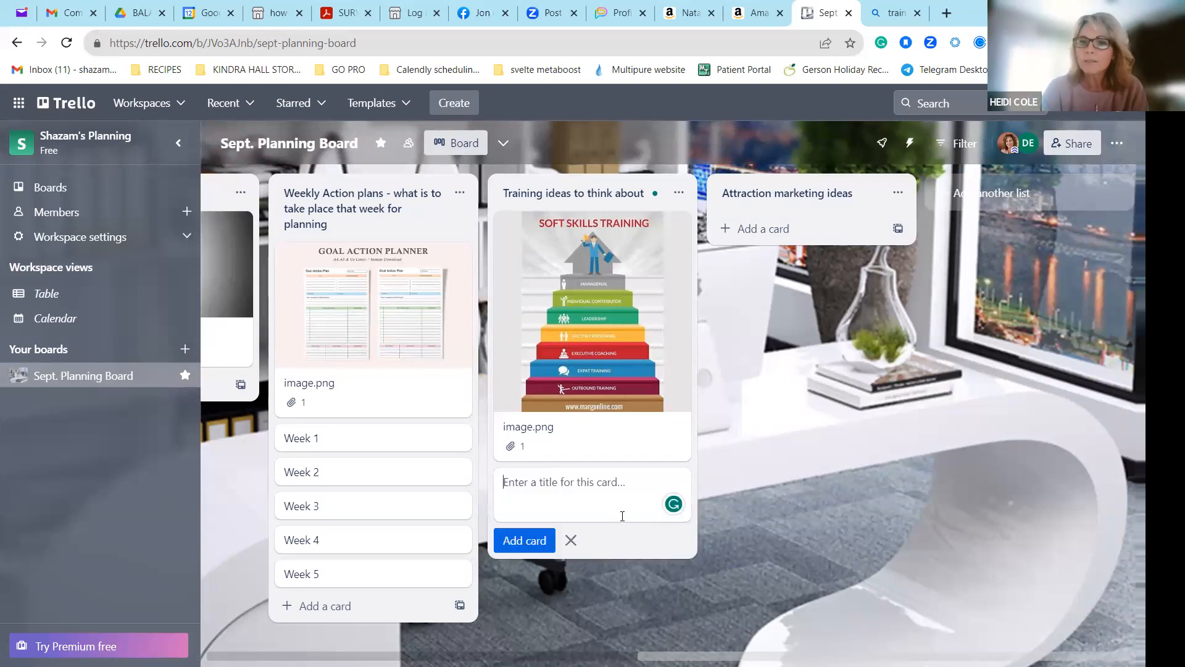
left_click(642, 614)
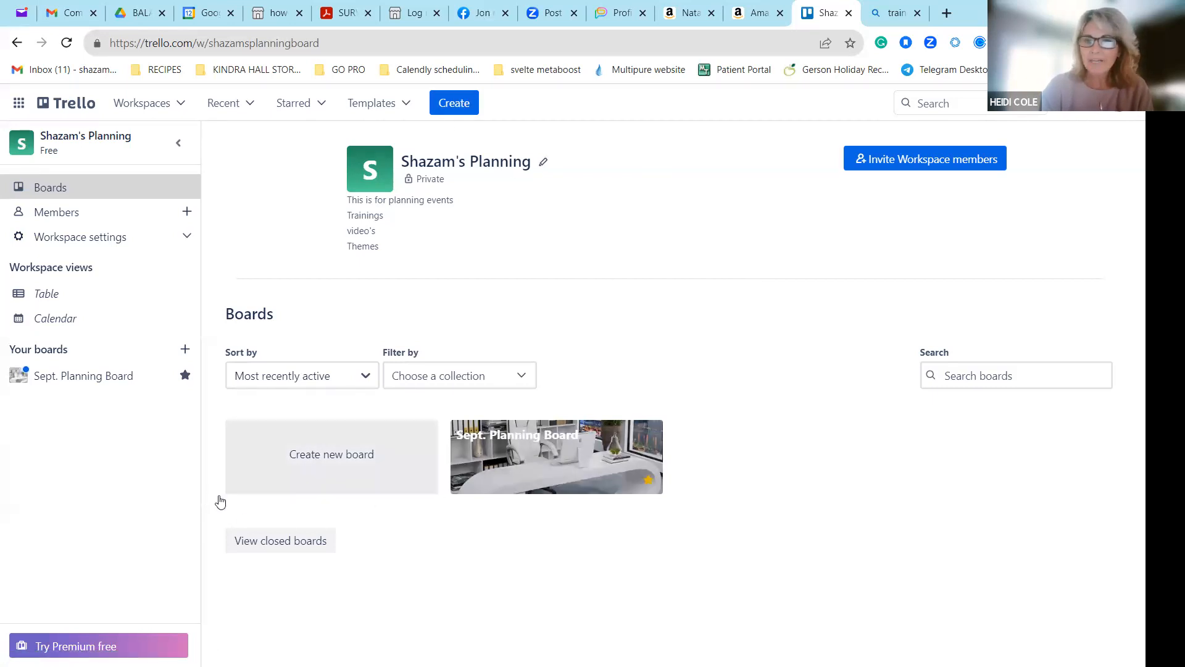
Create a board titled "Attraction marketing ideas" in the Shazam's Planning workspace with Workspace visibility.
left_click(308, 475)
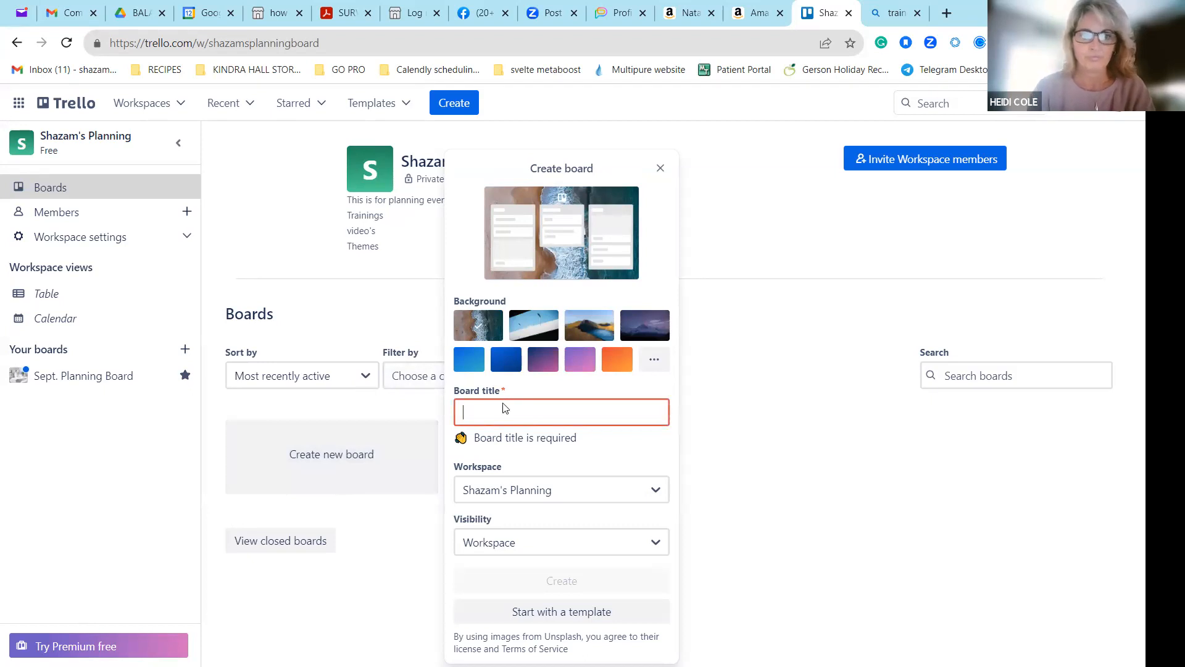
type("Attraction mar")
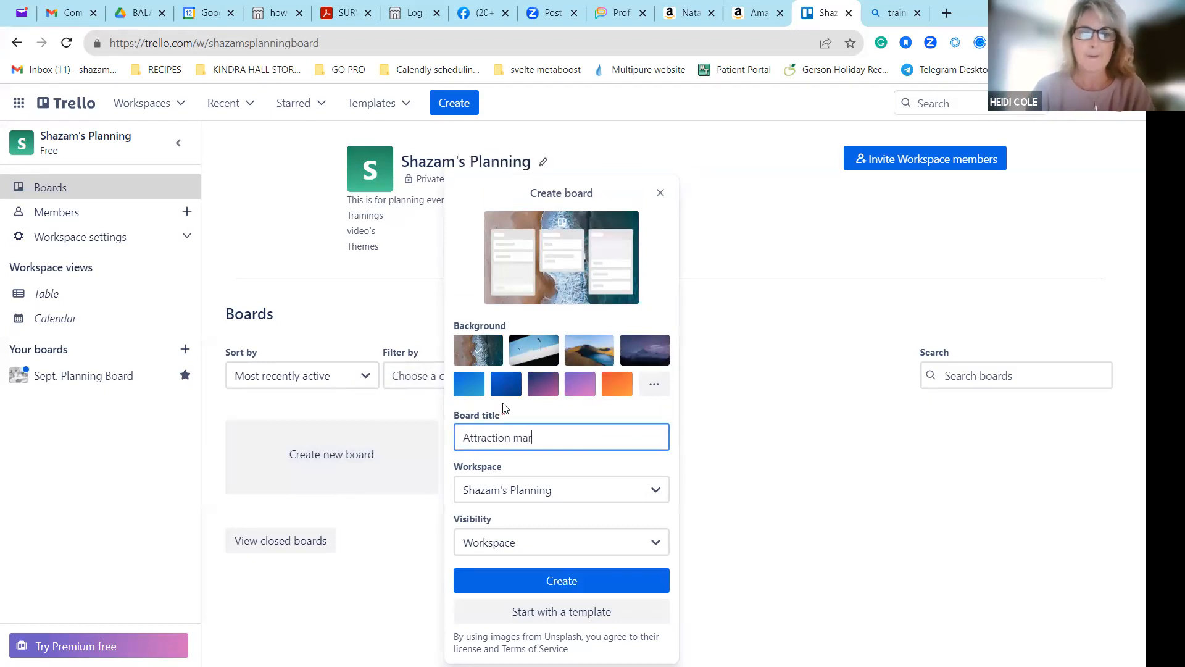
type("keting ideas")
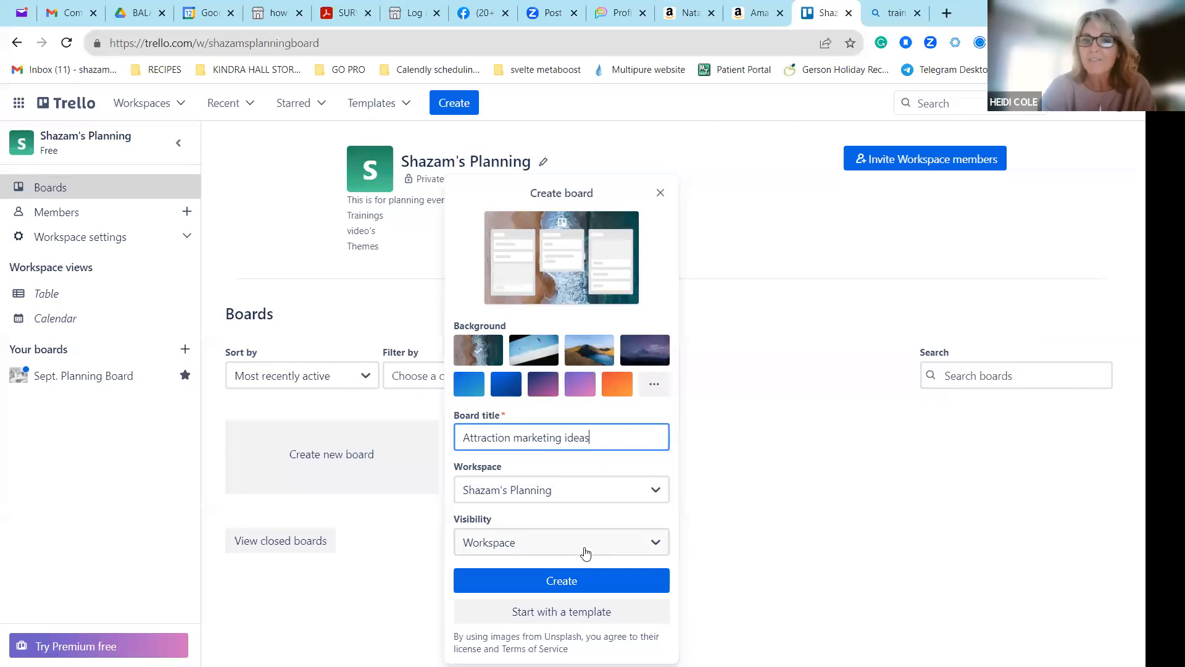
left_click(602, 580)
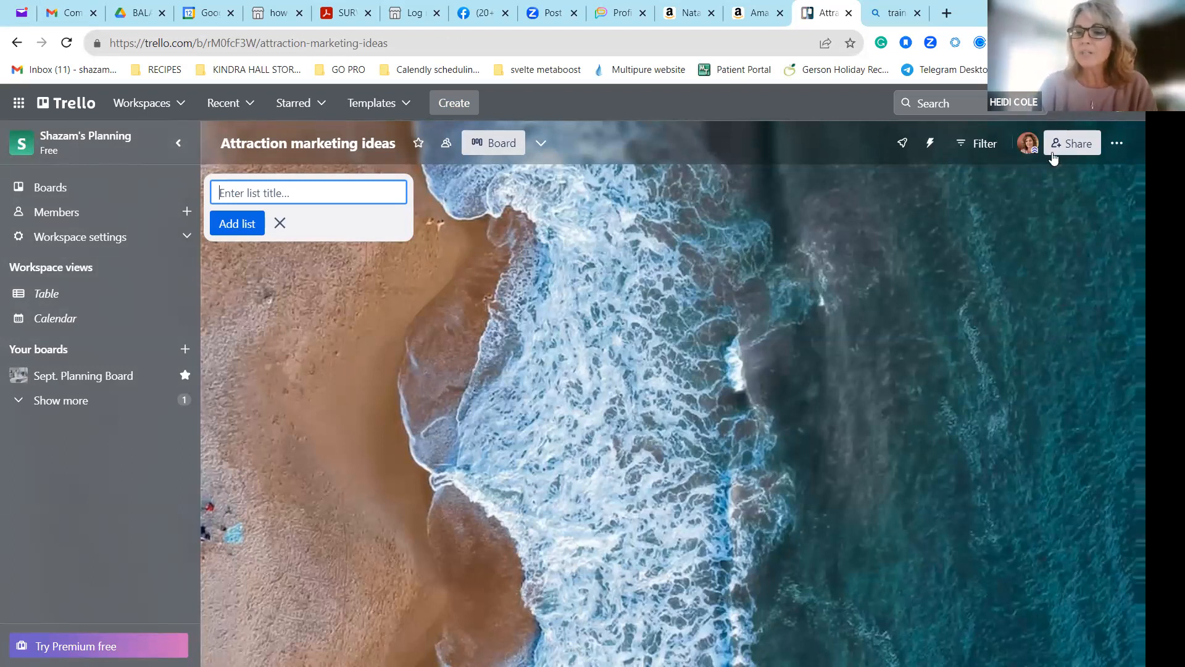
Try several custom images as the board background: the modern office, the TEAMWORK wall, the white desk and the night pool.
left_click(1116, 145)
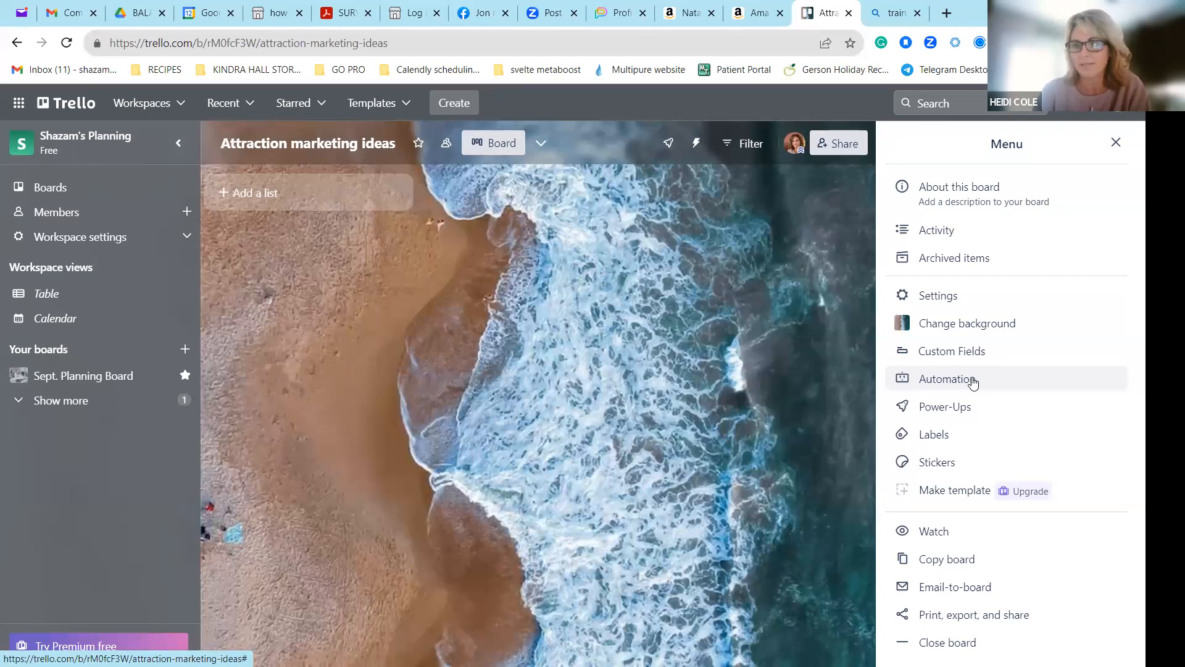
left_click(975, 321)
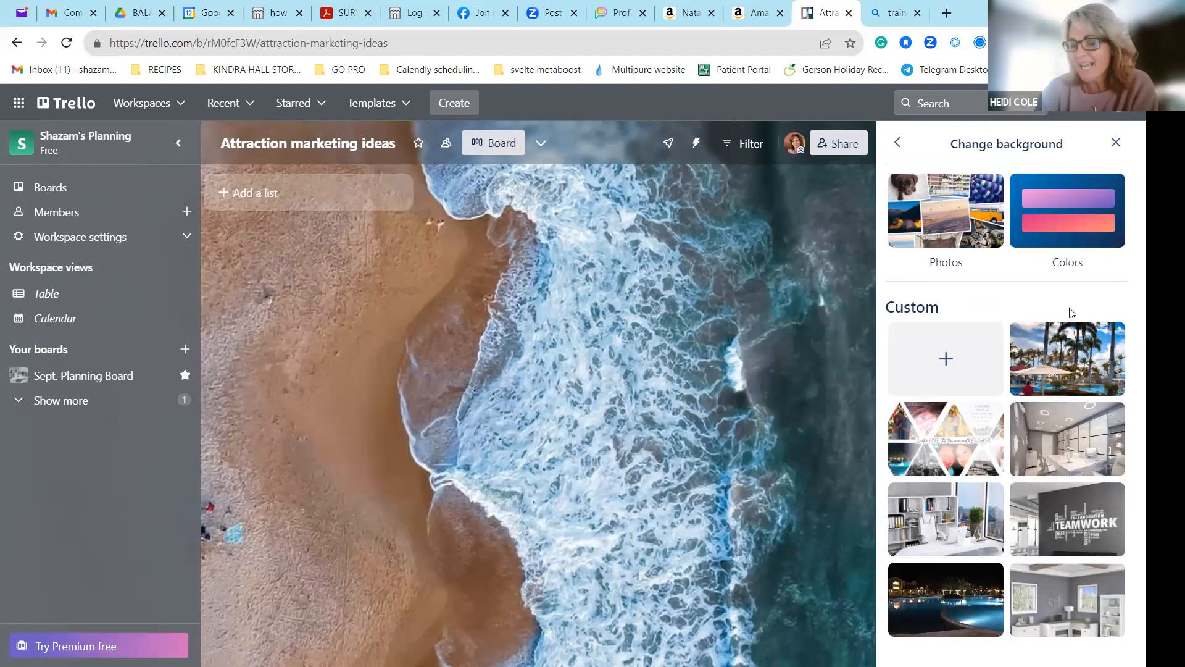
left_click(1079, 432)
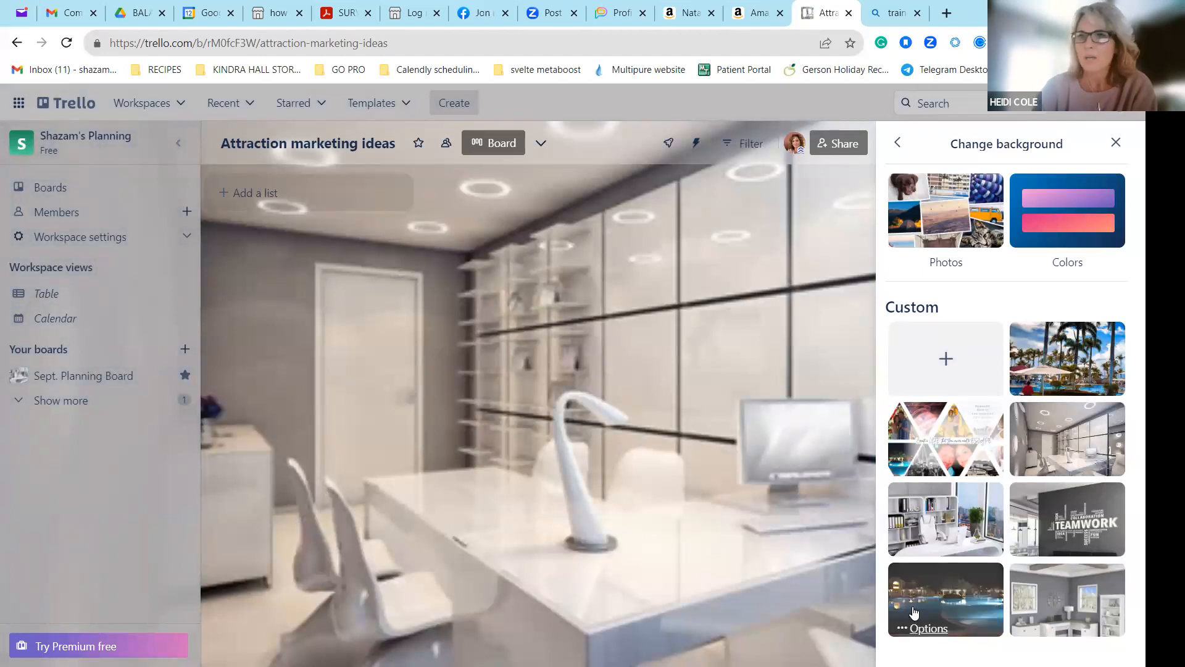
left_click(1068, 532)
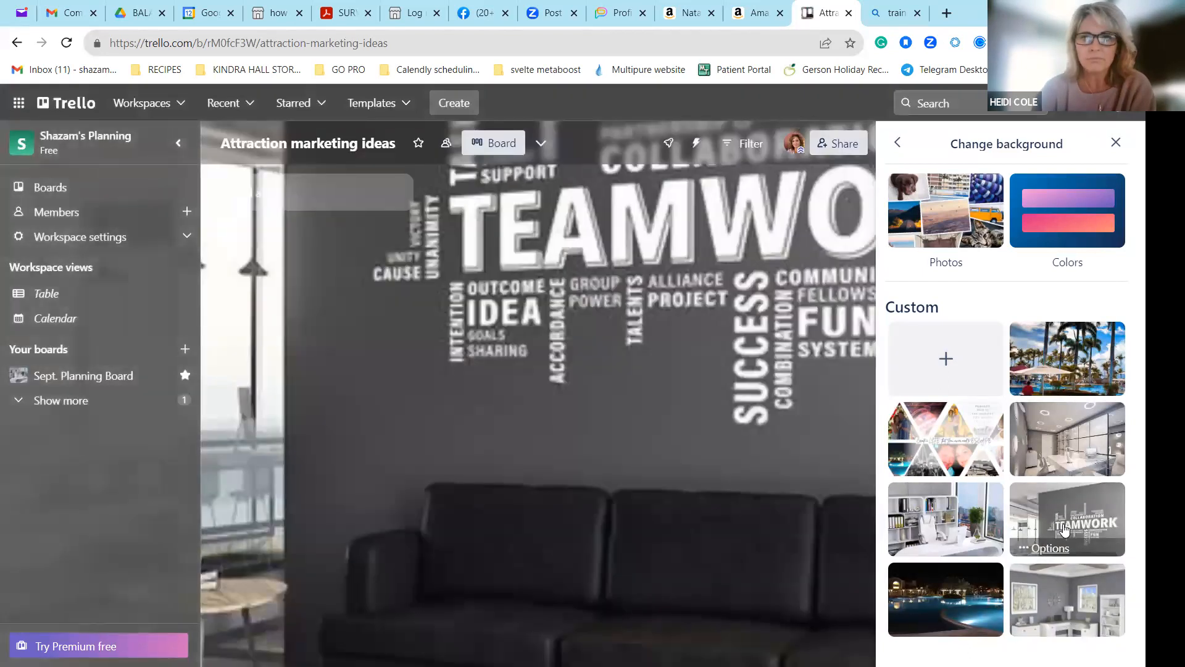
left_click(959, 522)
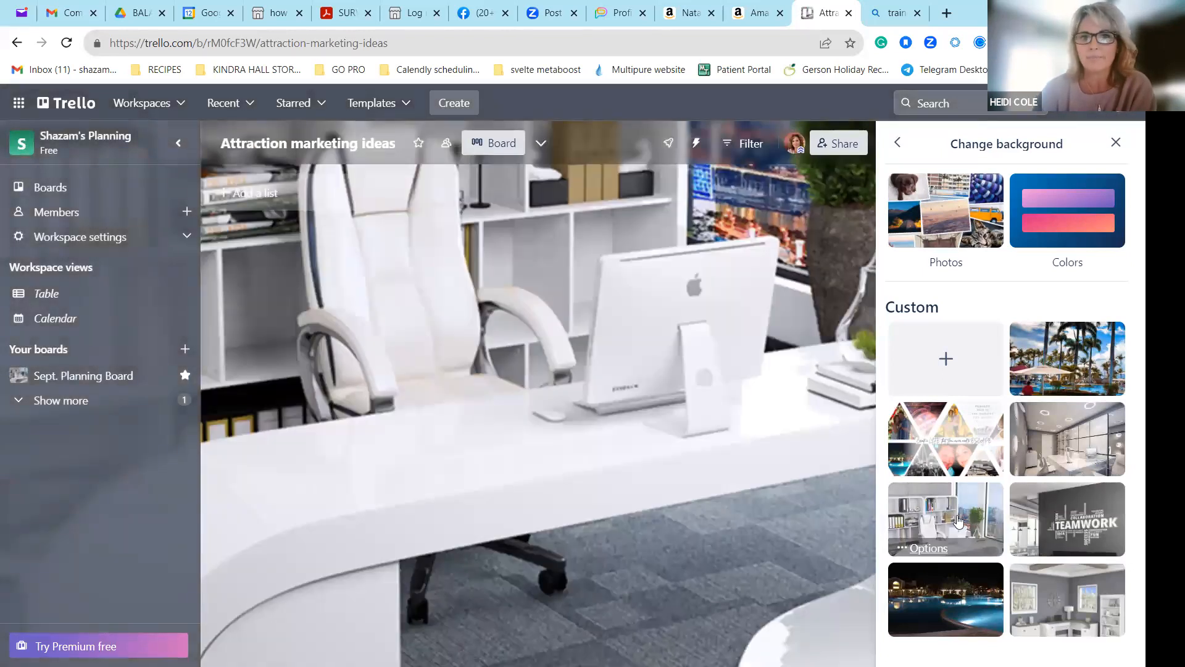
left_click(918, 584)
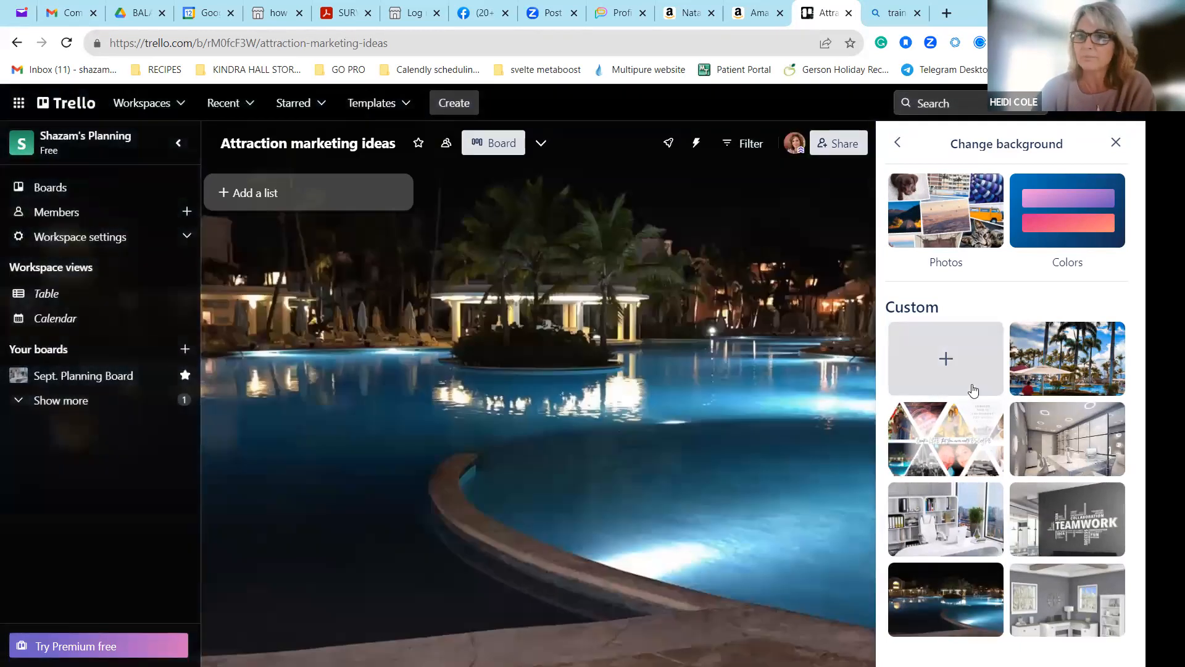
Apply the custom gray home-office corner desk image as the background and permanently delete it from the custom backgrounds.
left_click(1066, 589)
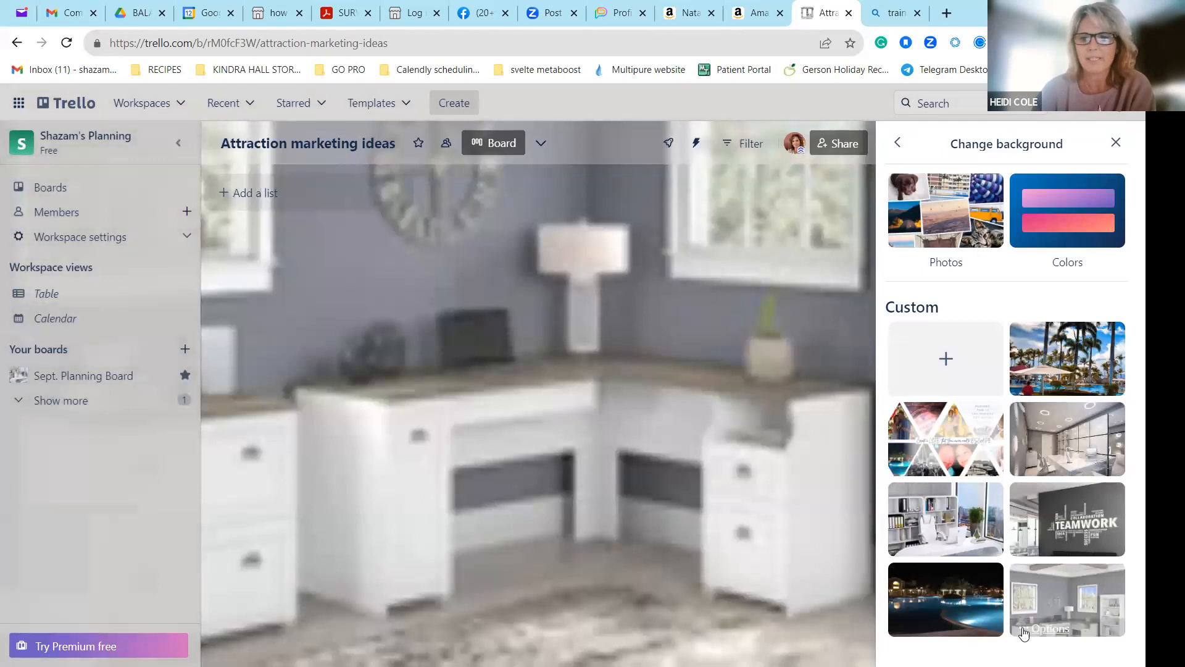
left_click(1050, 628)
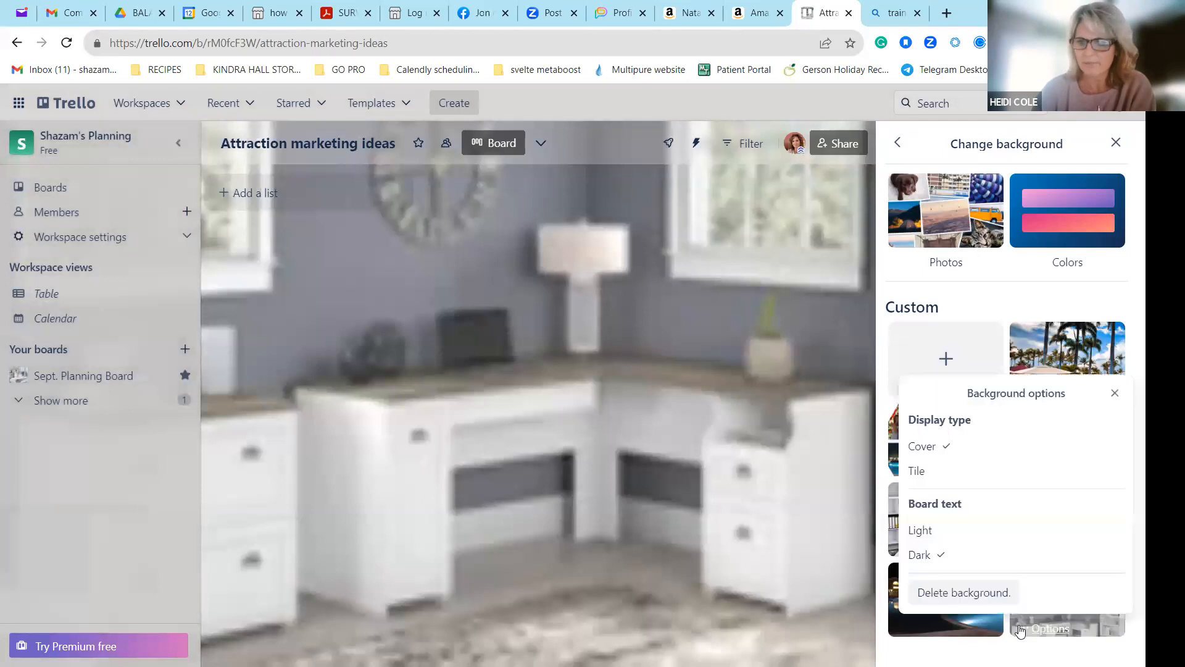
left_click(951, 593)
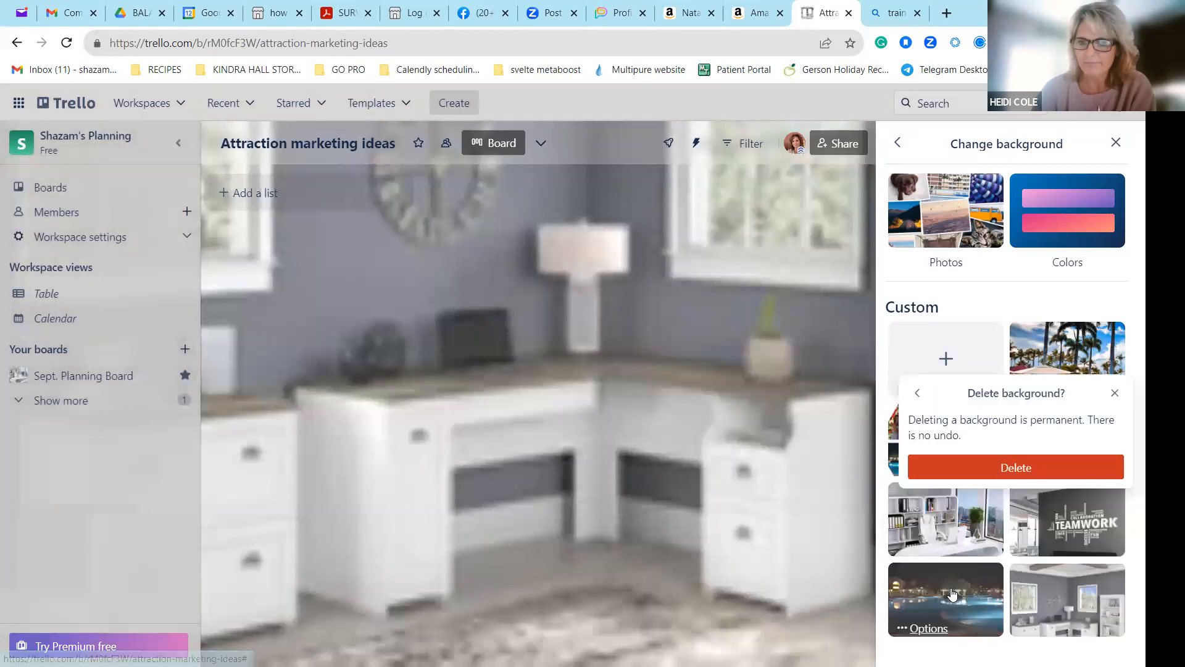
left_click(1032, 469)
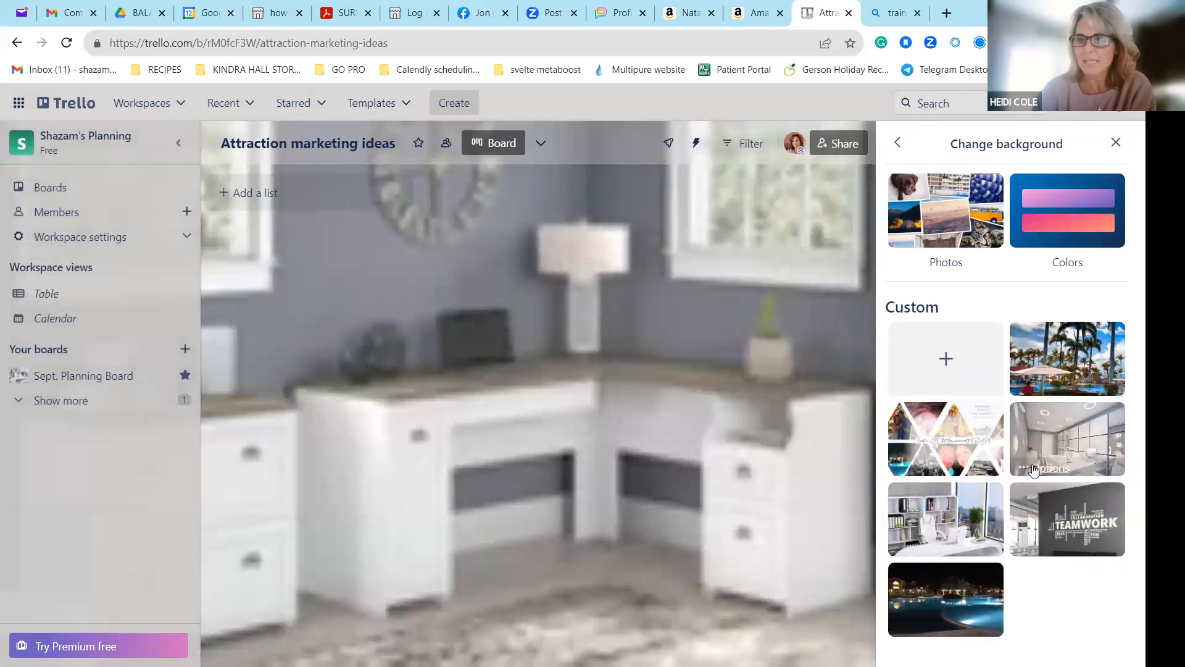
Preview the custom TEAMWORK and white desk backgrounds, and apply the lilac abstract photo from the Unsplash collection.
left_click(1099, 524)
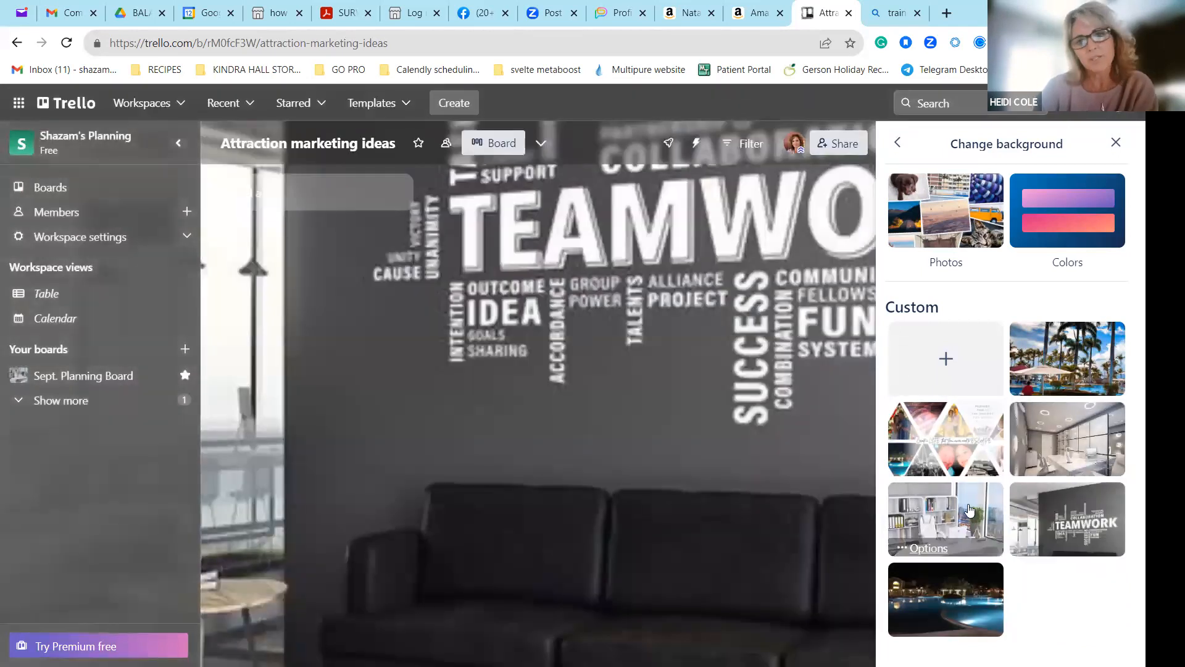
left_click(970, 510)
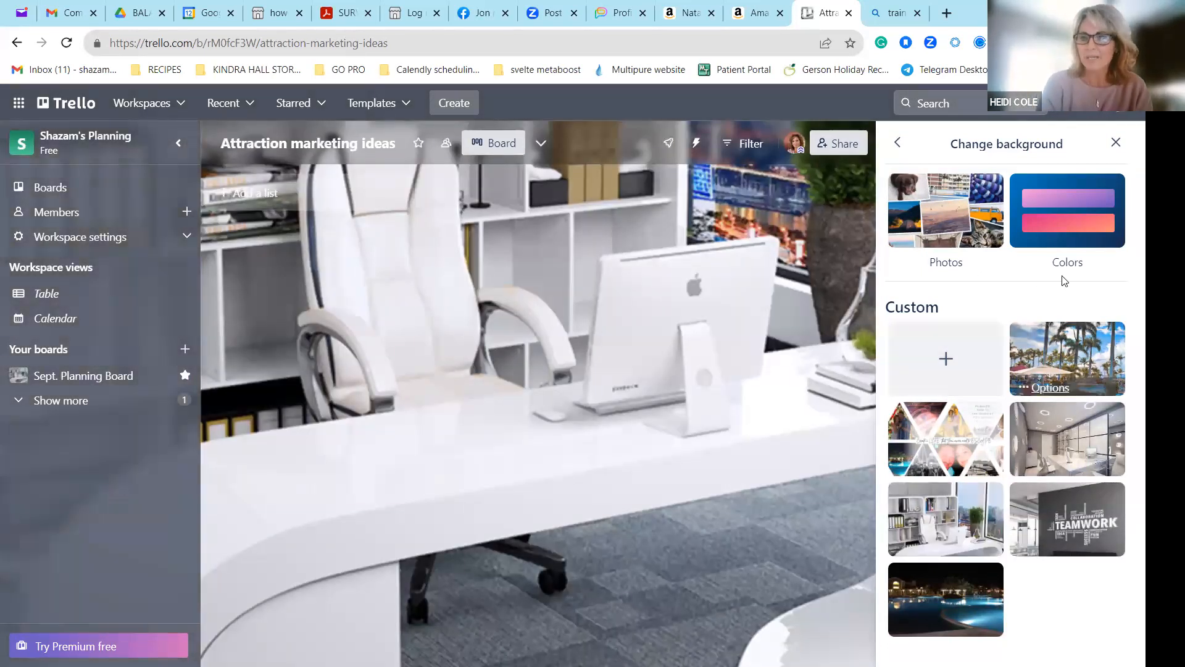
left_click(960, 262)
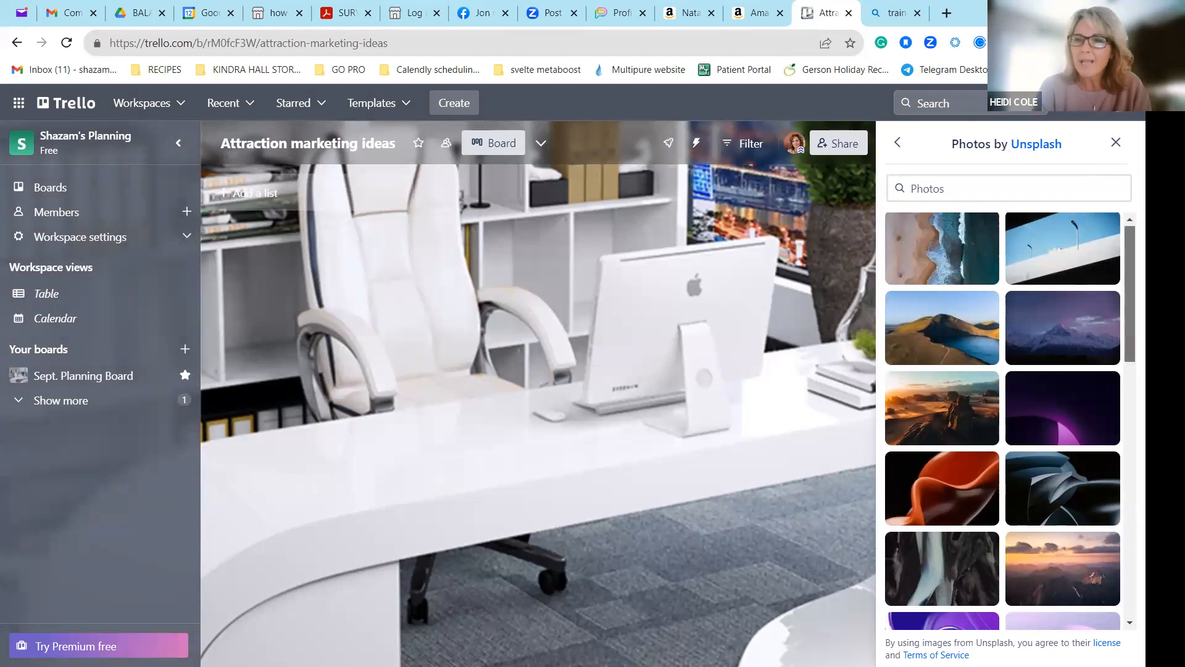
scroll(1004, 420, "down", 6)
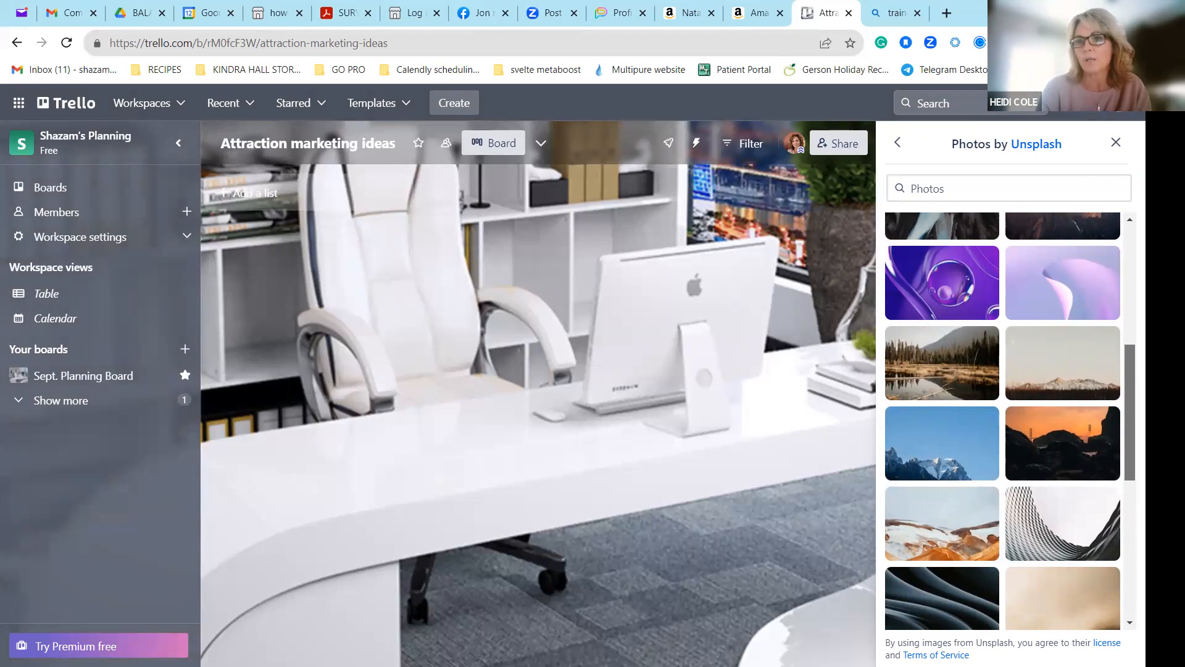
scroll(1003, 420, "down", 5)
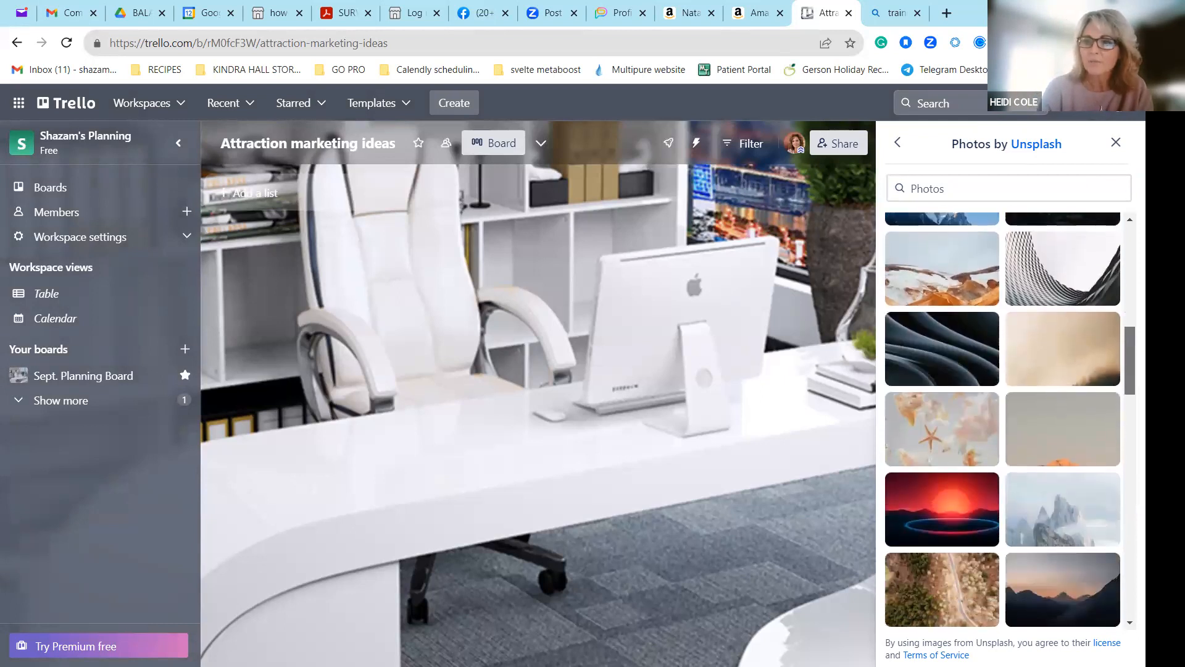
left_click_drag(1130, 360, 1130, 362)
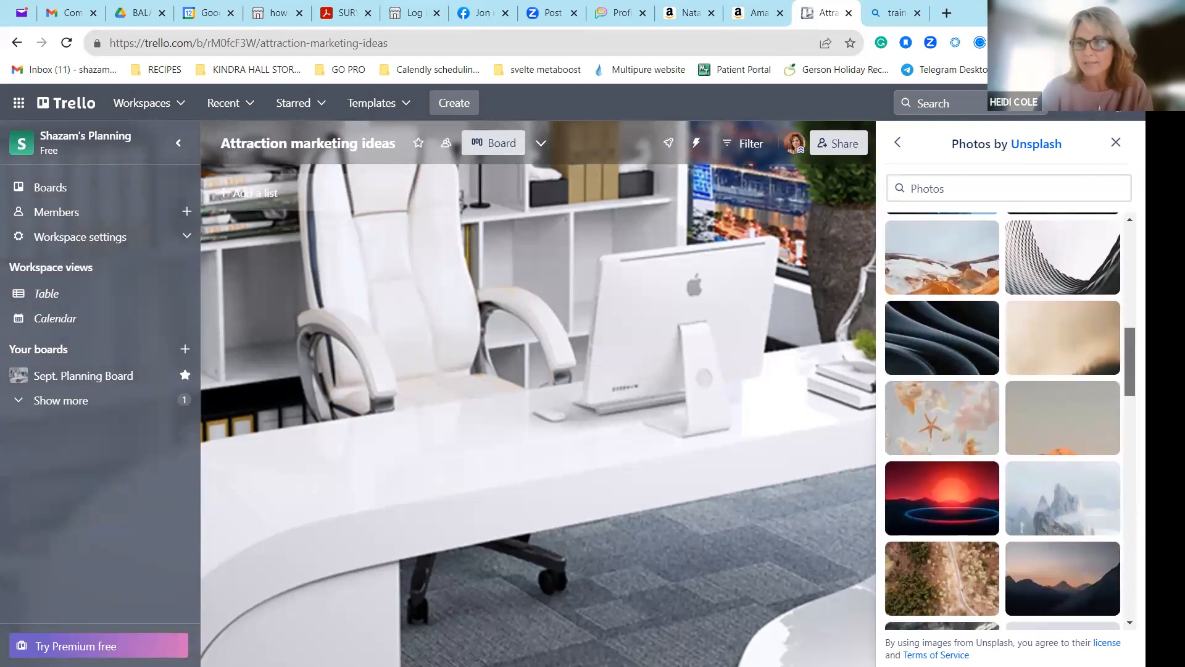
scroll(1003, 420, "down", 8)
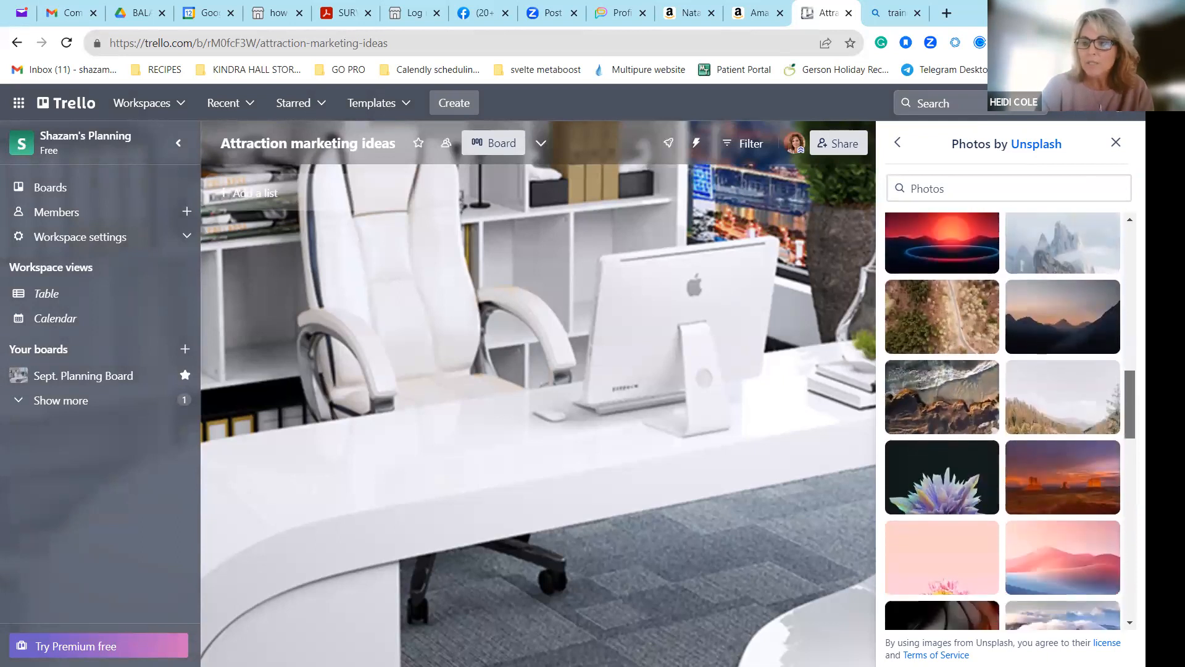
scroll(1003, 420, "down", 8)
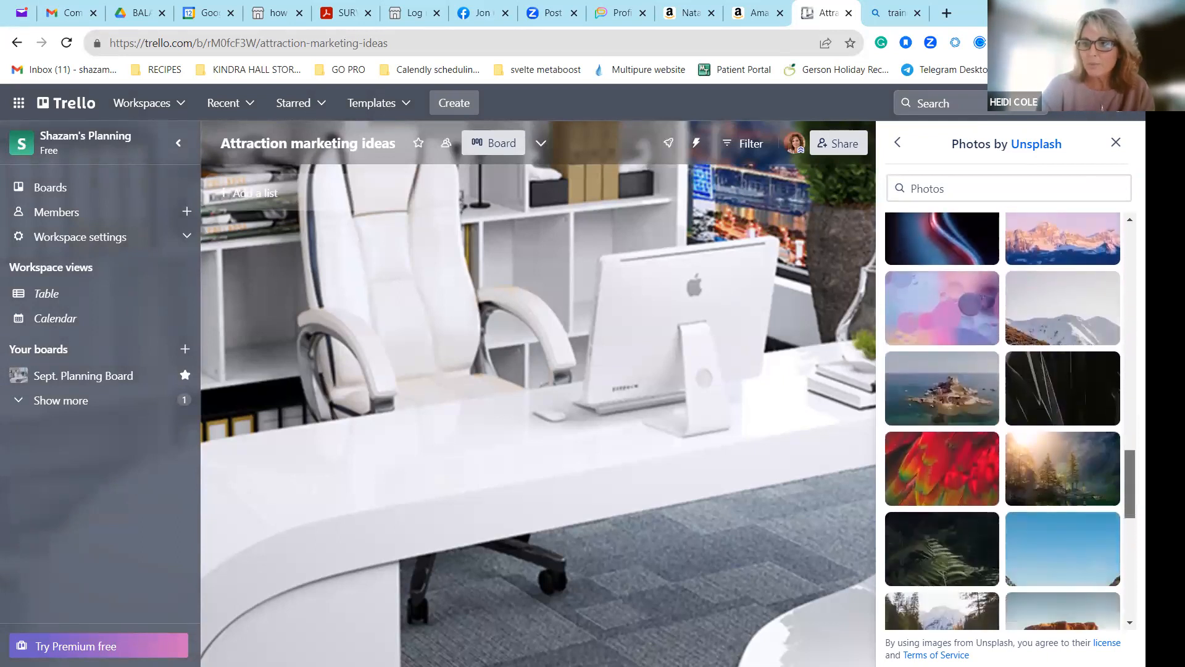
scroll(1003, 420, "down", 3)
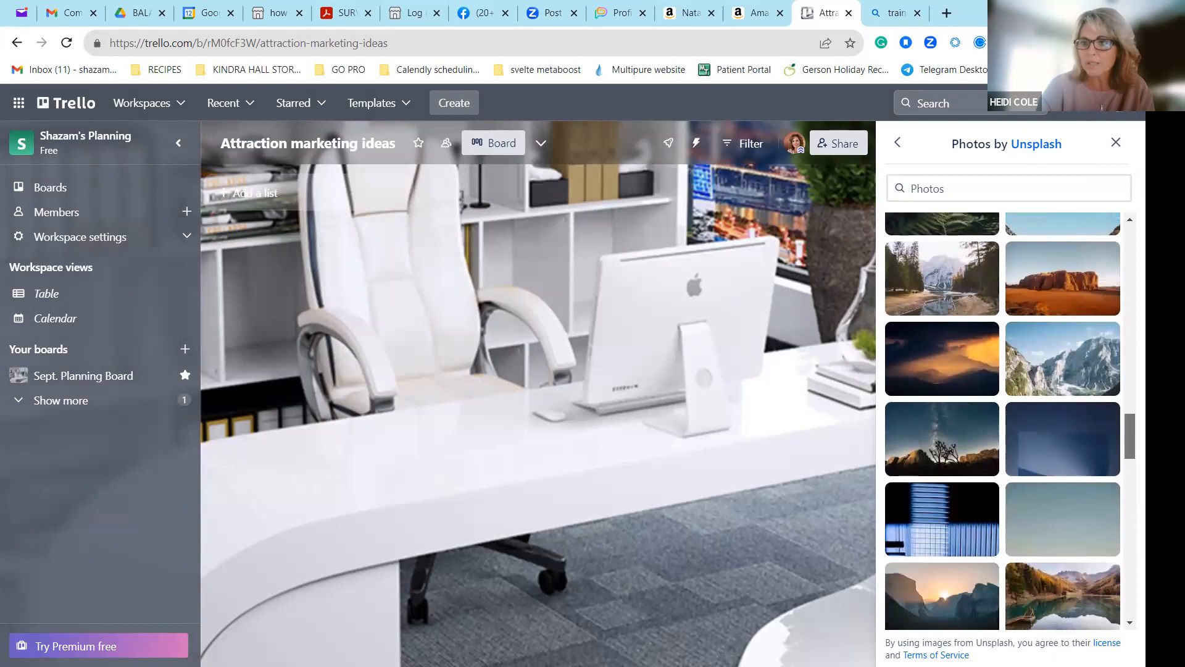
scroll(1115, 385, "up", 10)
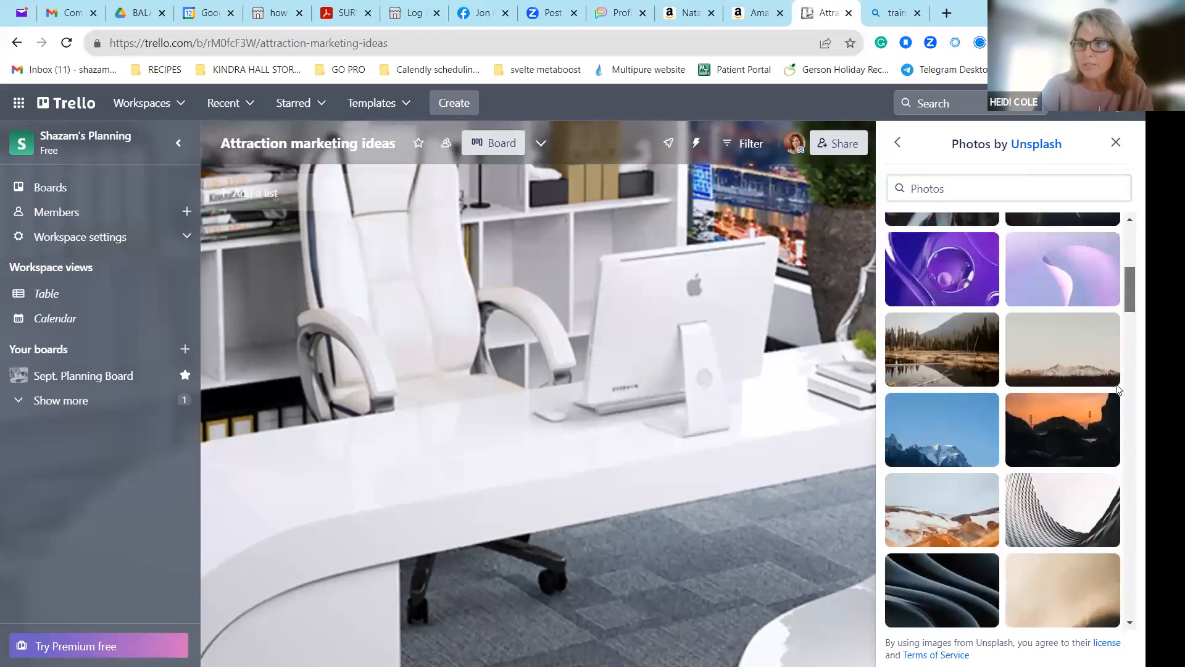
left_click(1066, 363)
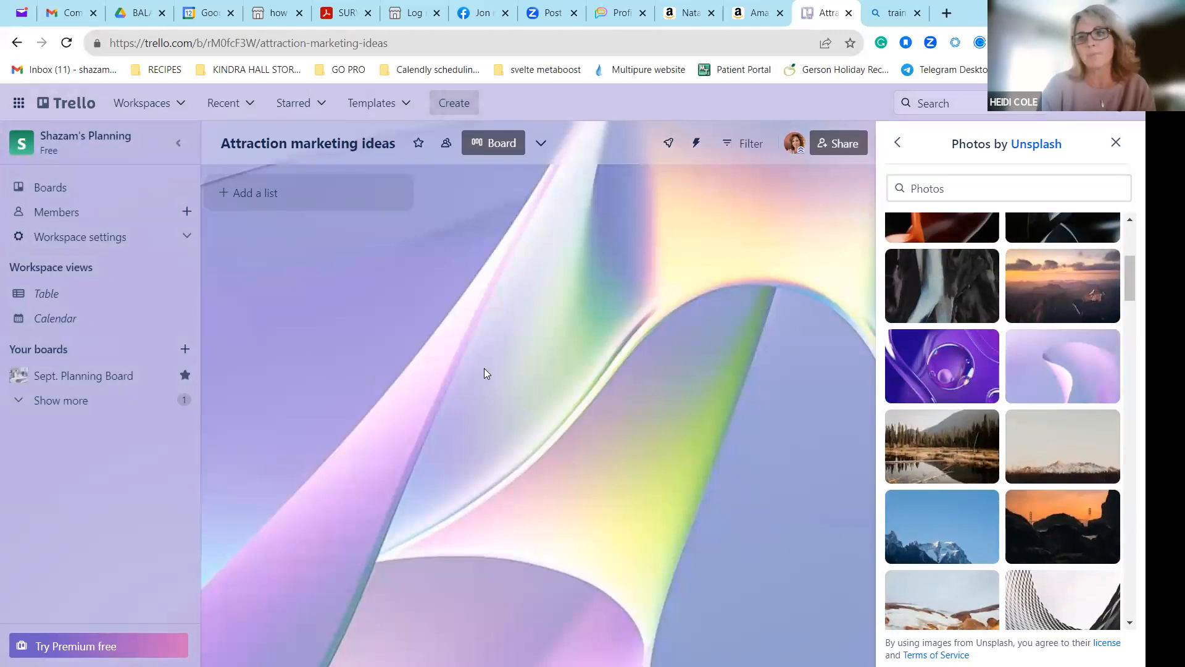
left_click(1115, 145)
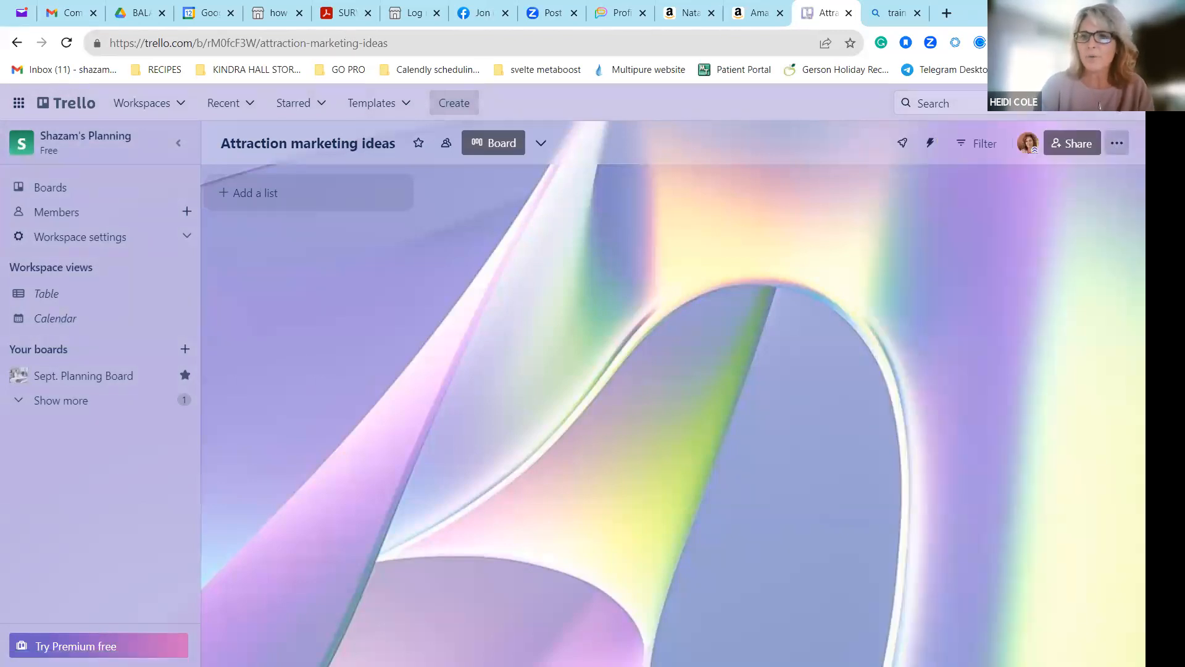
Change the board background to the blue gradient color marked with a wave.
left_click(1117, 143)
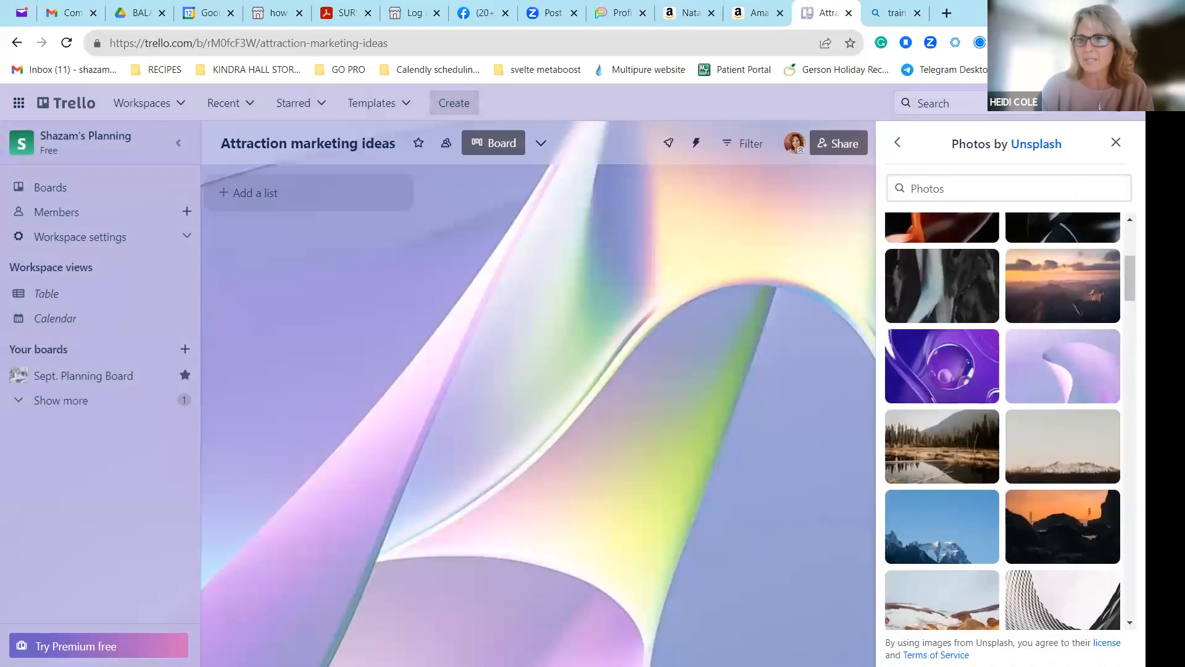
left_click(899, 141)
left_click(1075, 207)
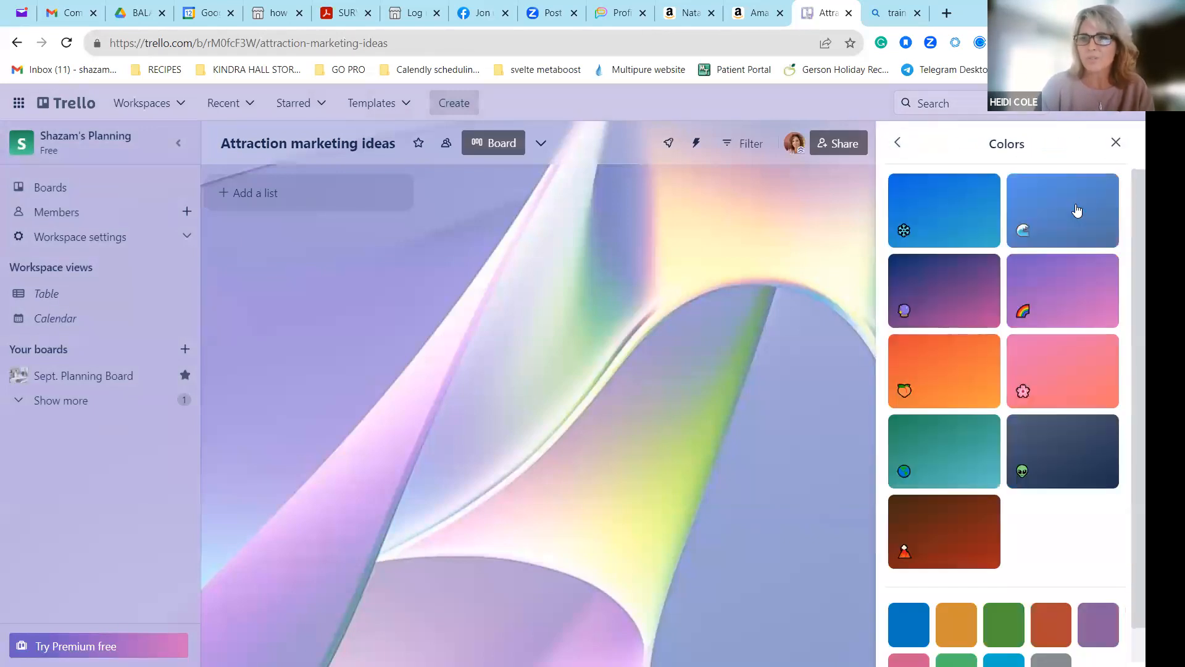
left_click(1078, 211)
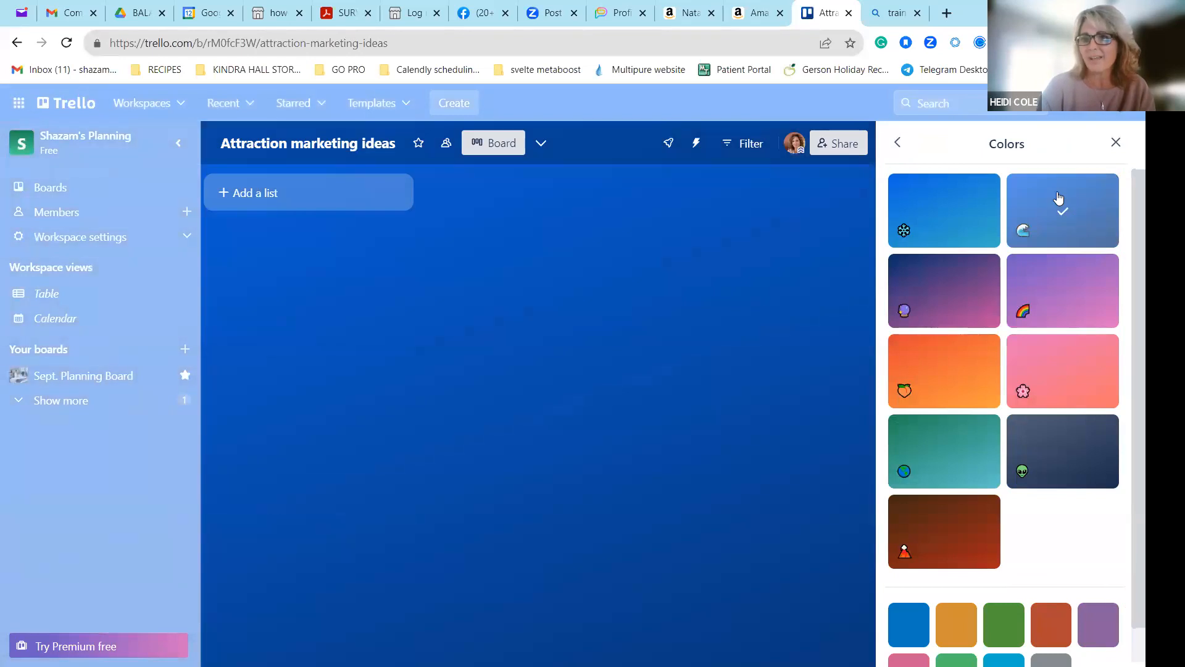
Set the board background to the lilac abstract Unsplash photo and close the board menu.
left_click(897, 144)
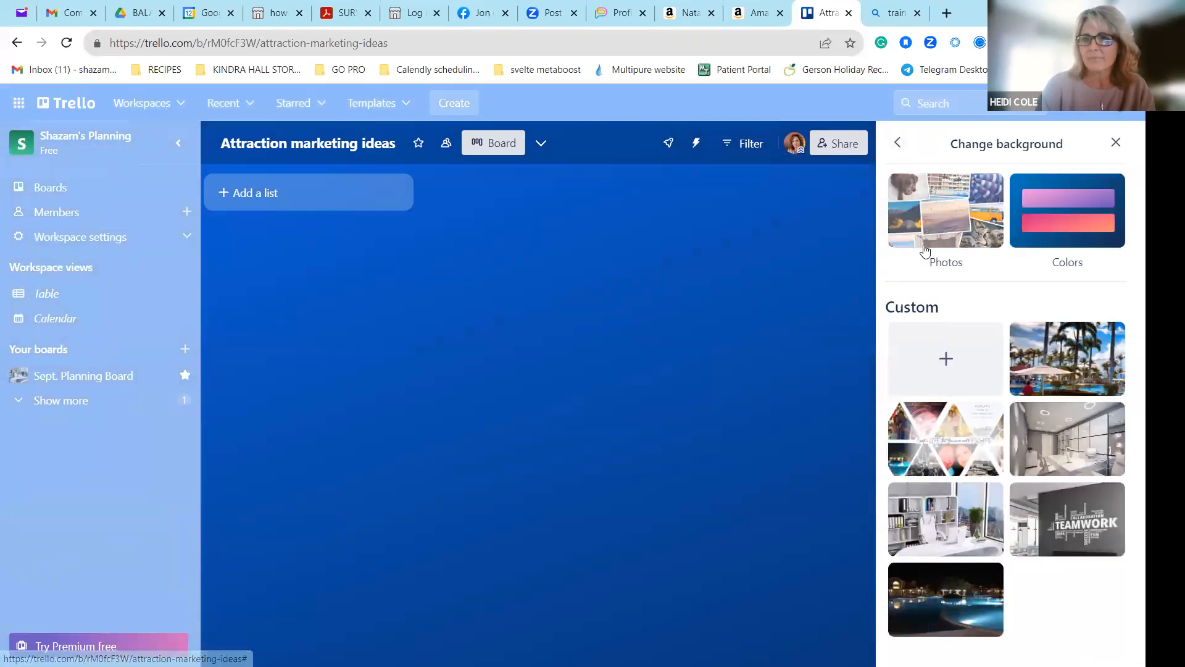
mouse_move(944, 526)
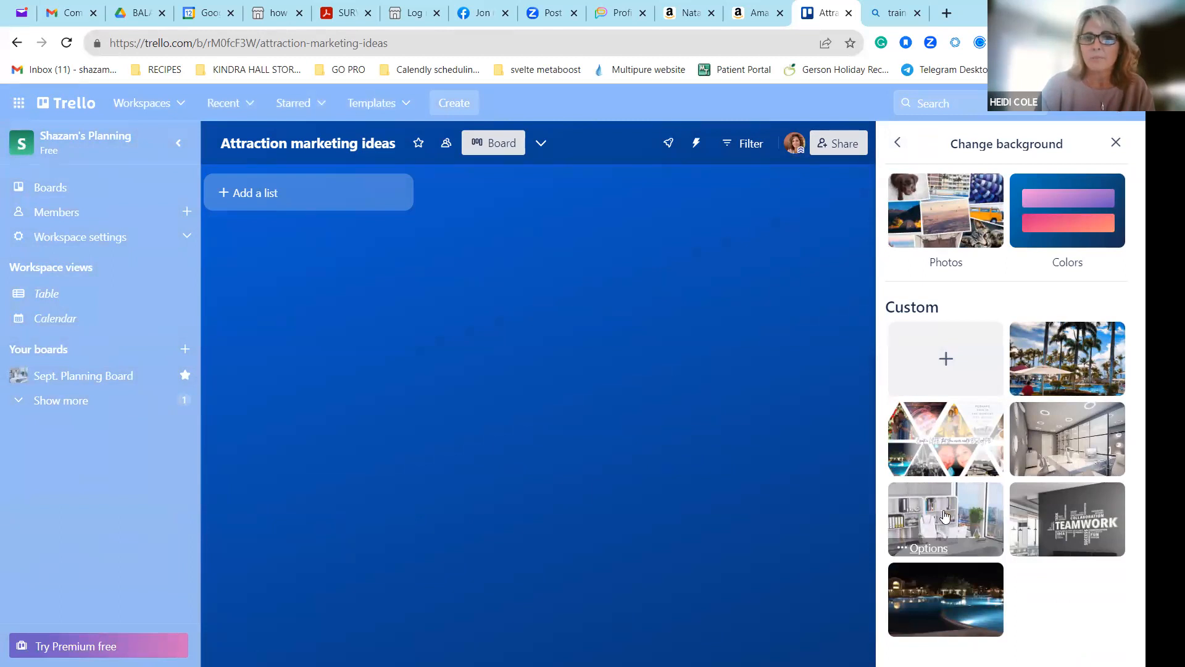
left_click(945, 516)
left_click(954, 199)
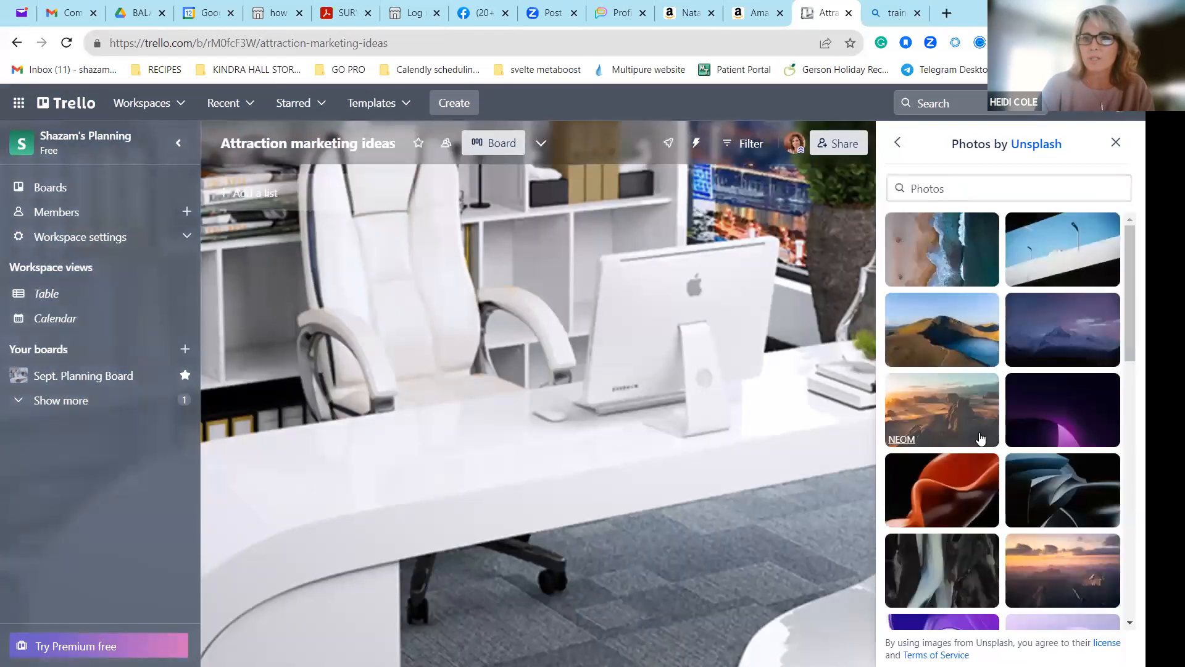
scroll(1045, 409, "down", 4)
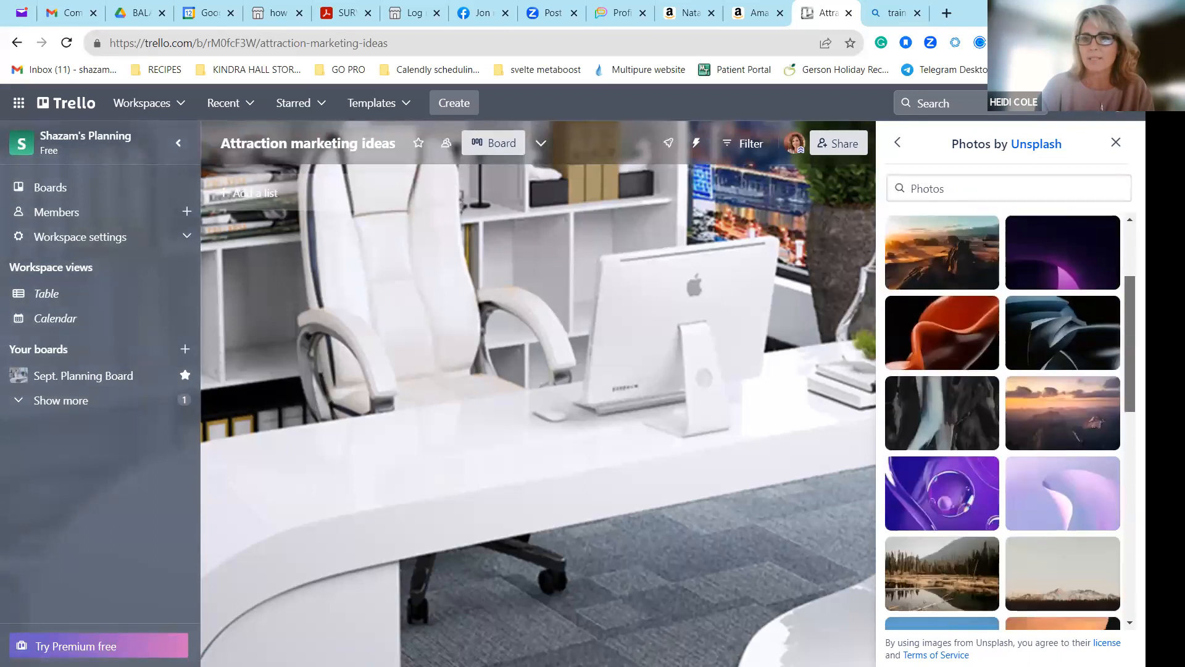
left_click(1045, 409)
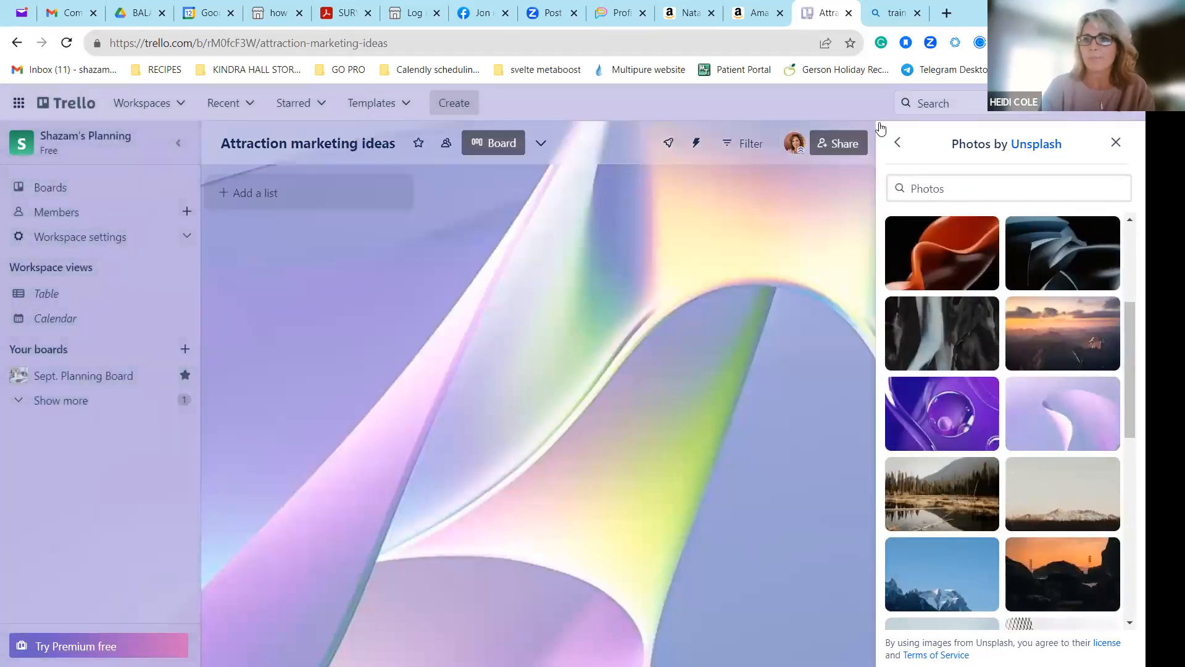
left_click(1116, 143)
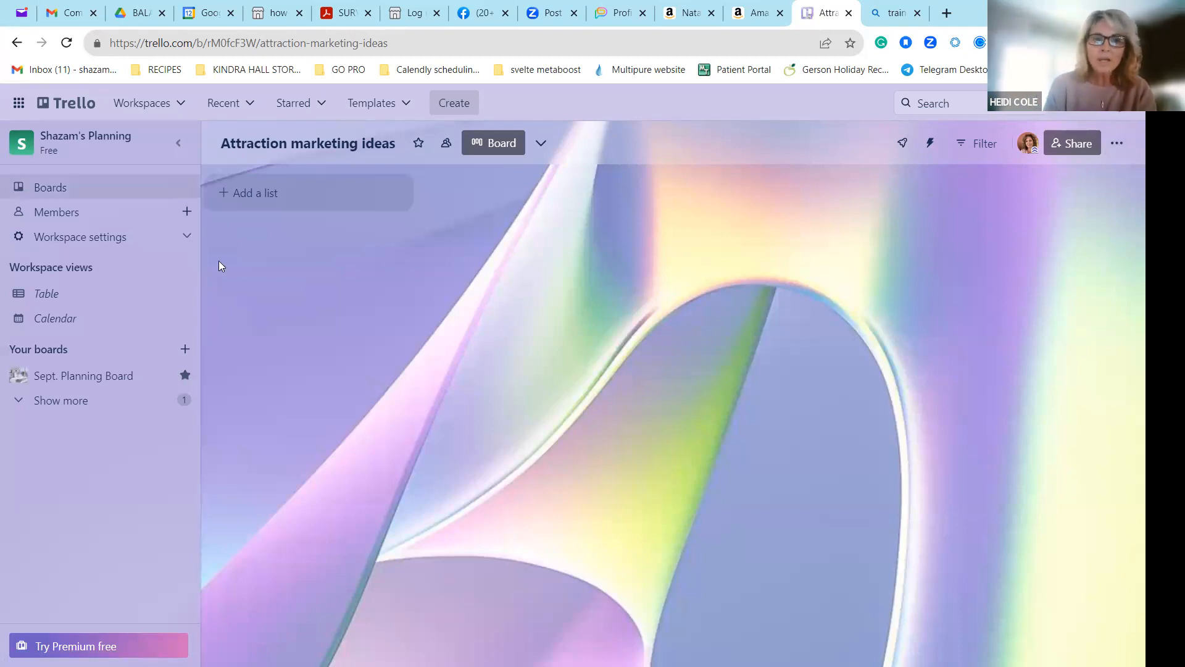
Add a list titled "Story ideas" to the Attraction marketing ideas board.
left_click(321, 197)
type("Storie")
key("BackSpace")
key("BackSpace")
type("y ideas")
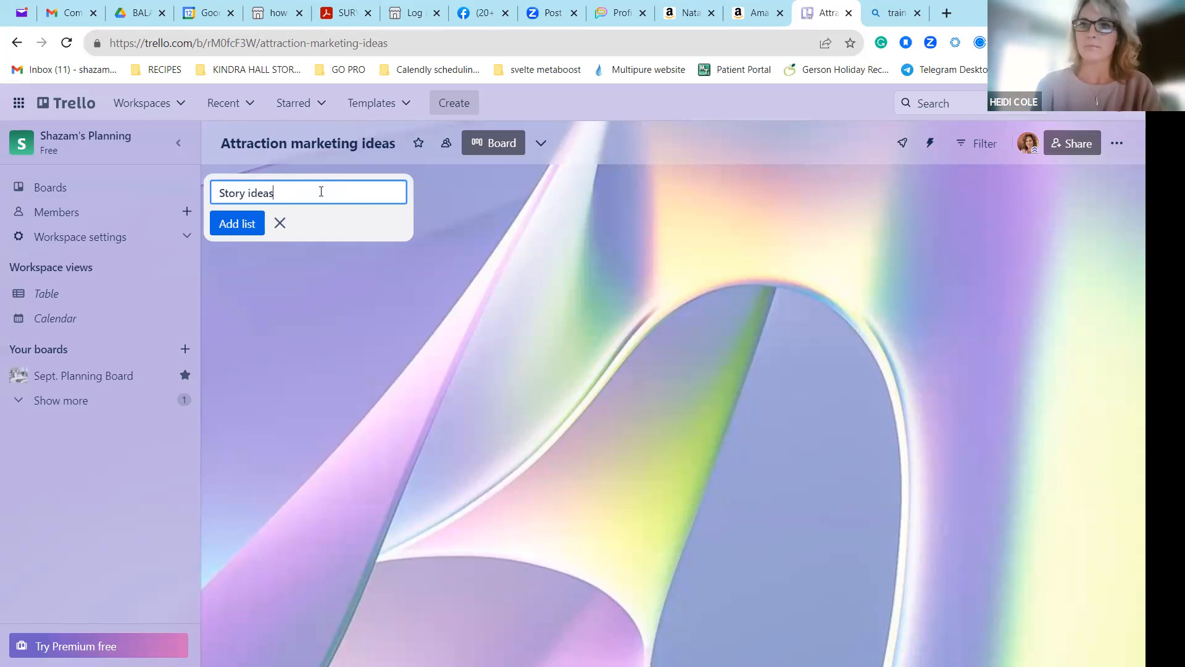
key("Return")
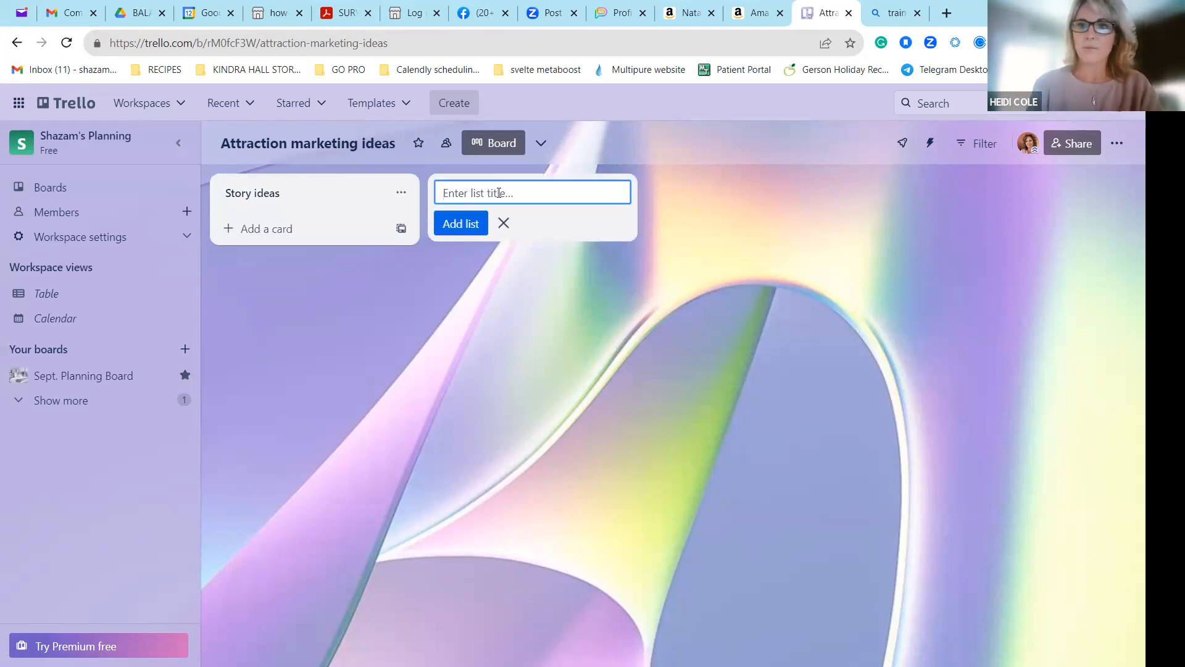
Add a second list titled "Personal Page ideas" to the Attraction marketing ideas board.
type("person")
key("BackSpace")
key("BackSpace")
key("BackSpace")
key("BackSpace")
key("BackSpace")
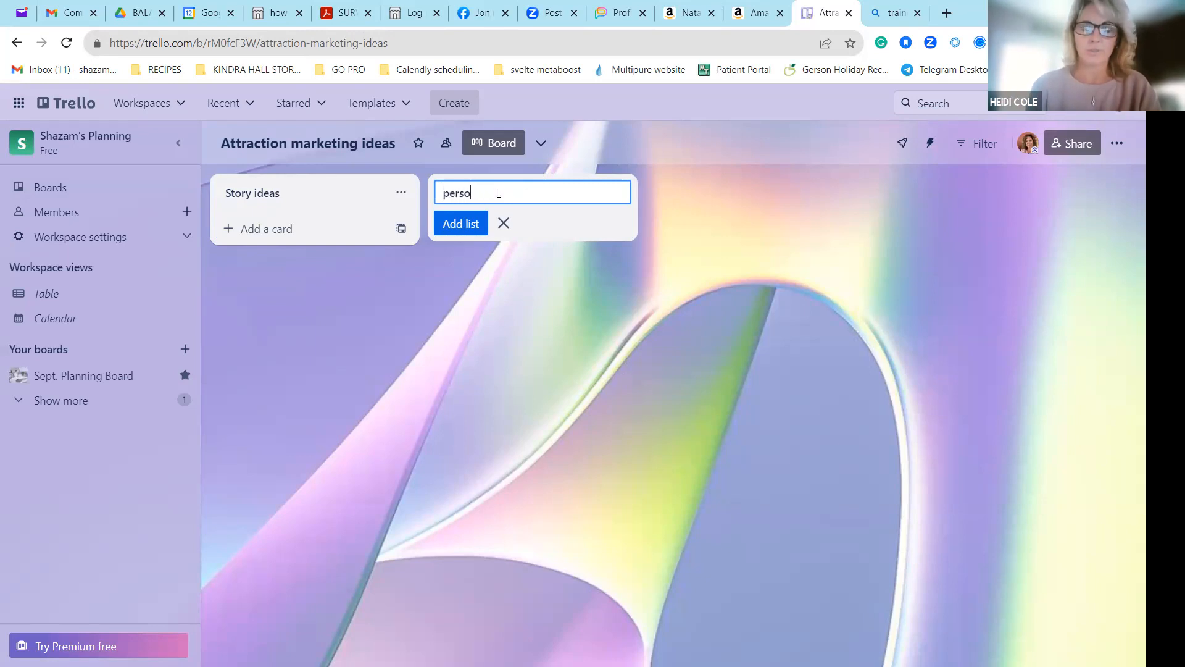
key("BackSpace")
type("Personal")
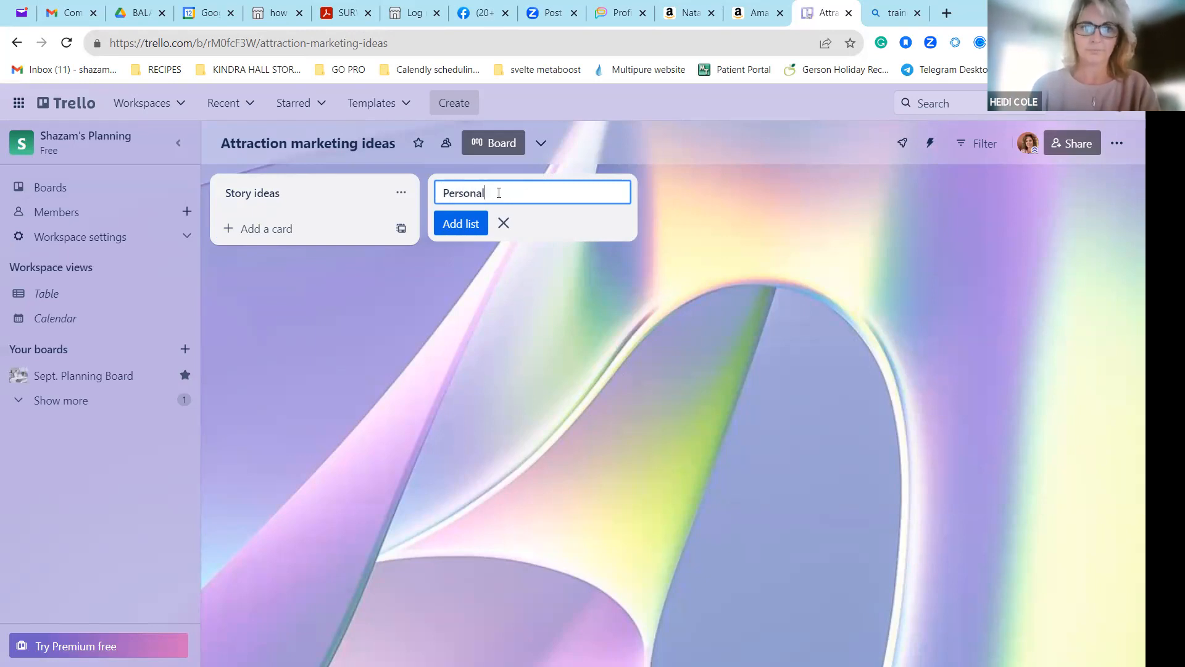
type(" Page ideas")
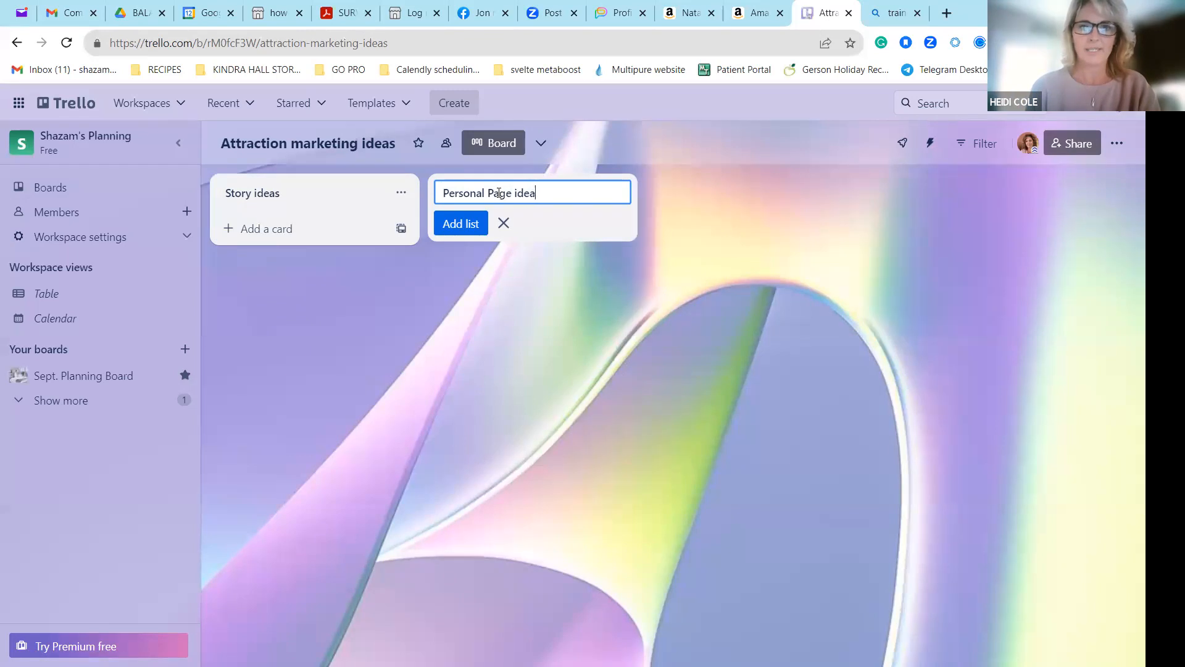
key("Return")
Add two more lists to the board, titled "Reels" and "Polls".
type("Reels")
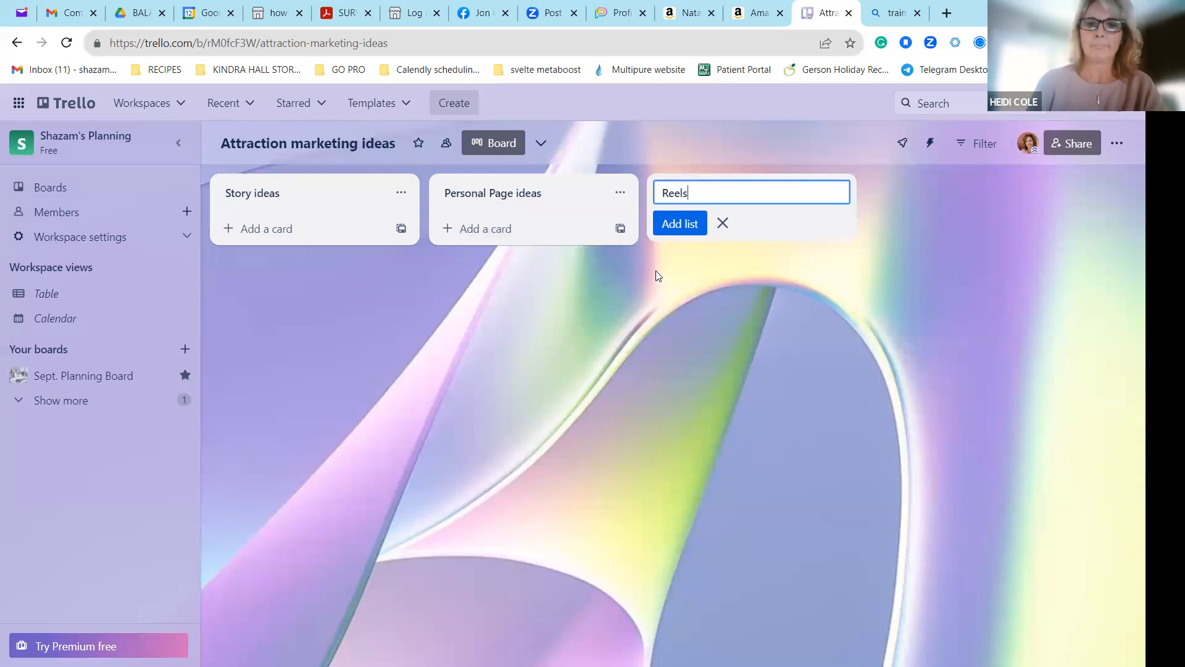
key("Return")
type("Polls")
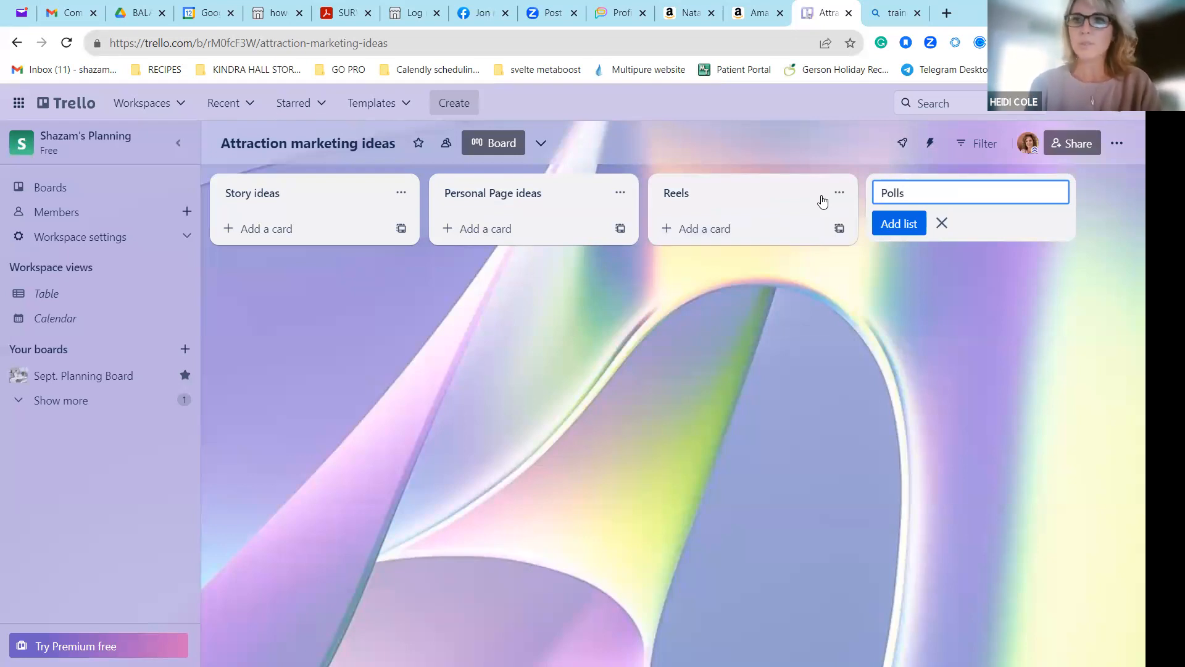
left_click(859, 260)
left_click(993, 189)
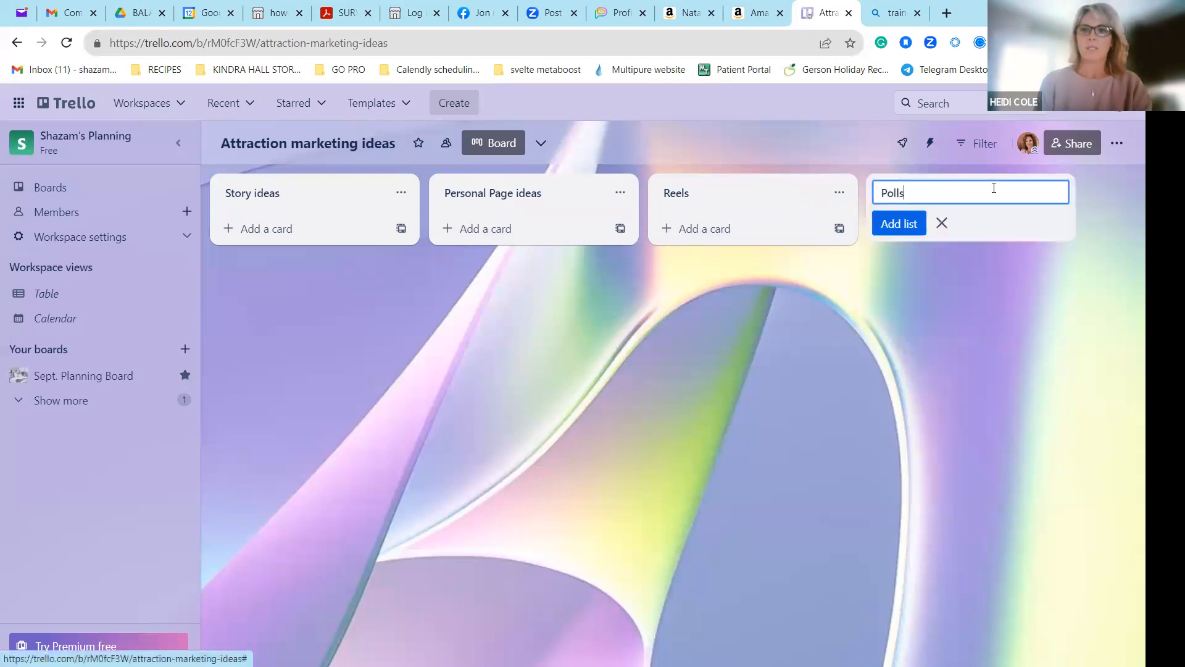
key("Return")
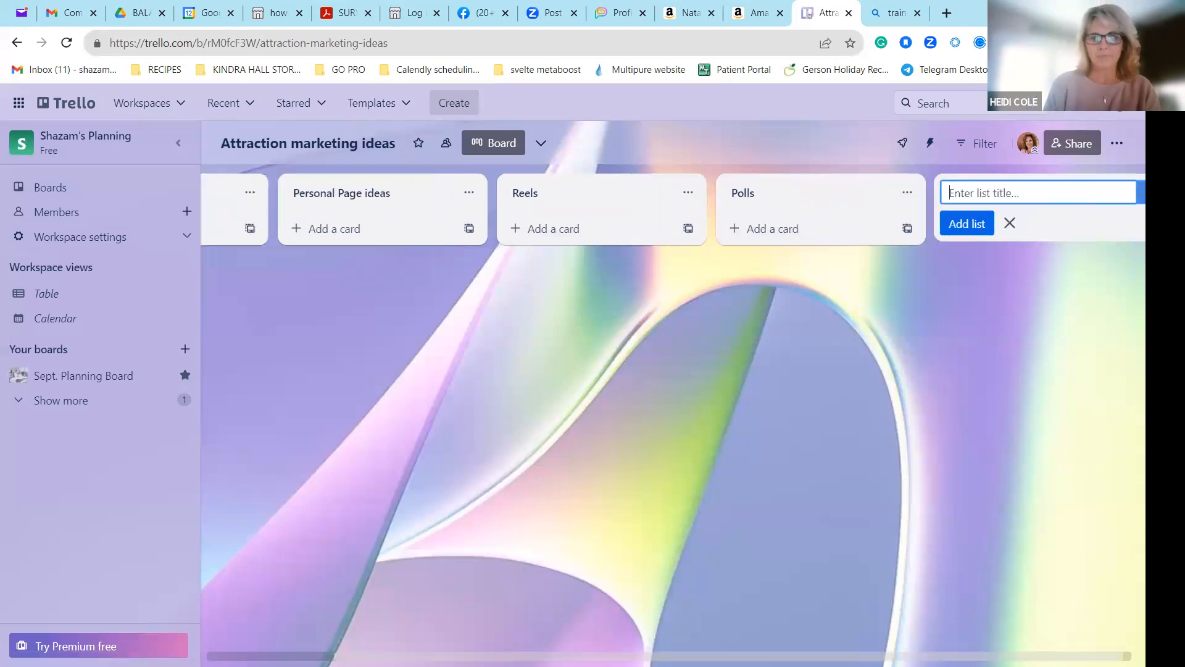
Try to build an automation rule for cards added to the Story ideas list, with an action that copies the card to the top of a list.
scroll(1141, 194, "left", 3)
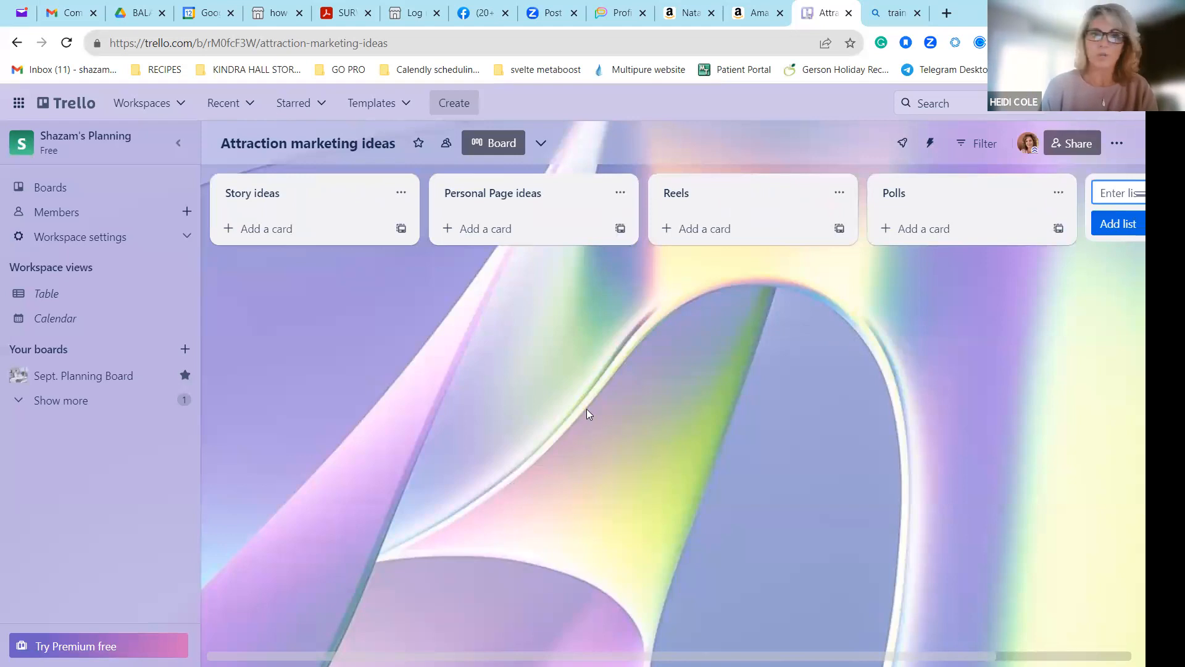
left_click(400, 202)
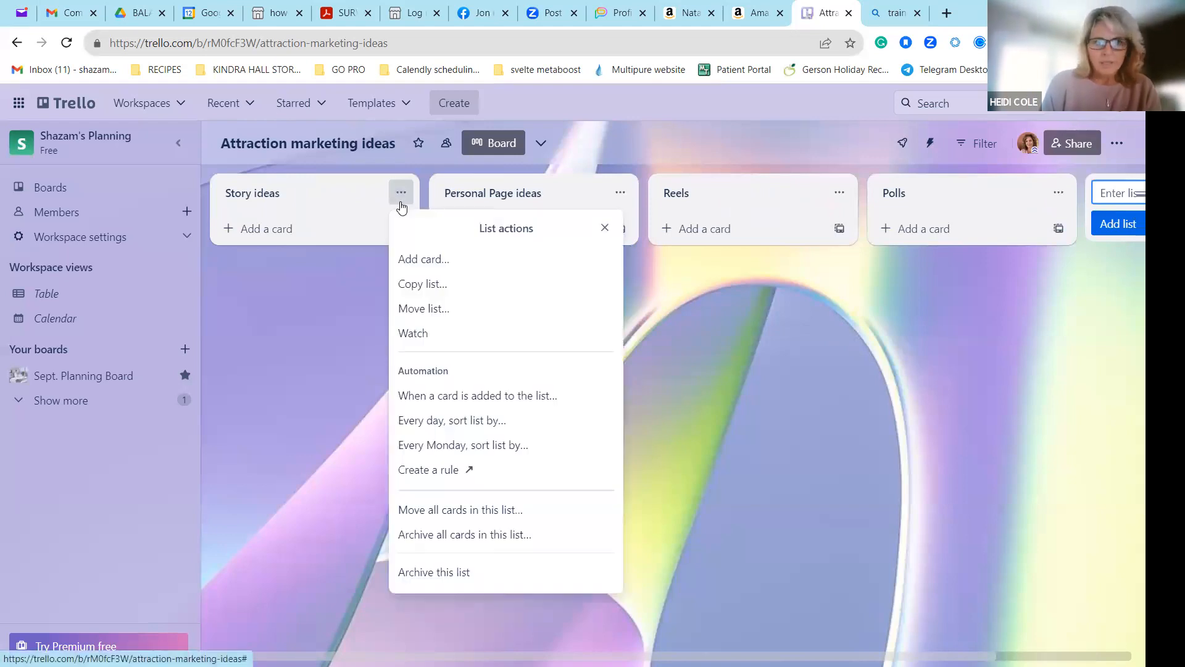
left_click(562, 395)
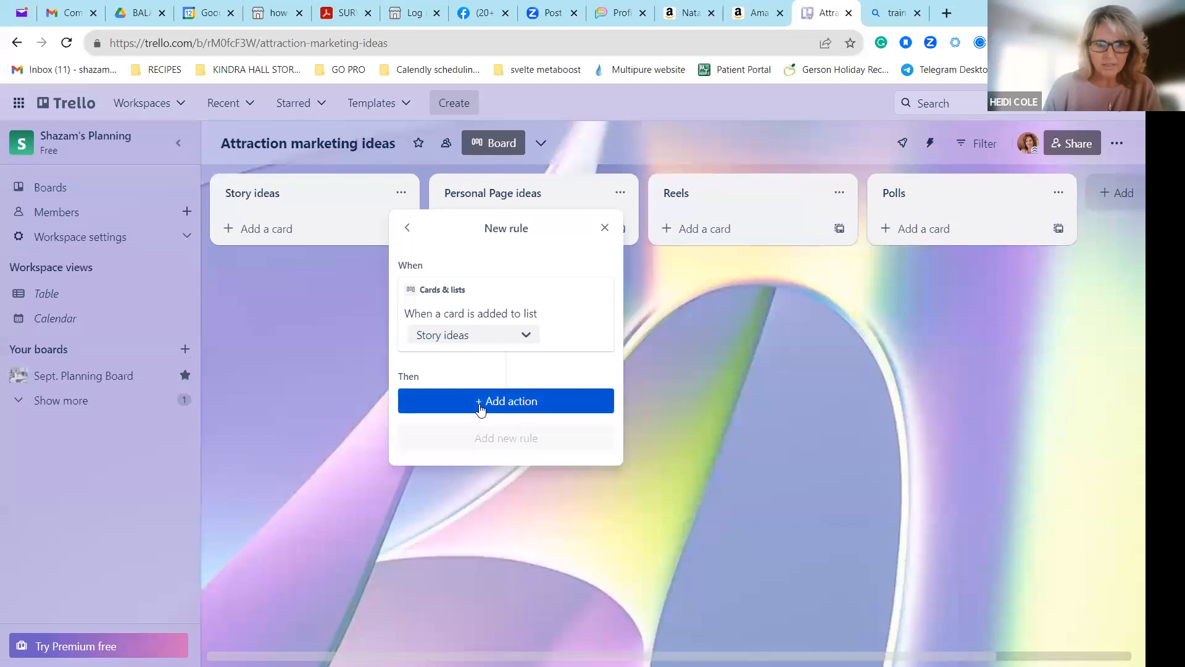
left_click(503, 402)
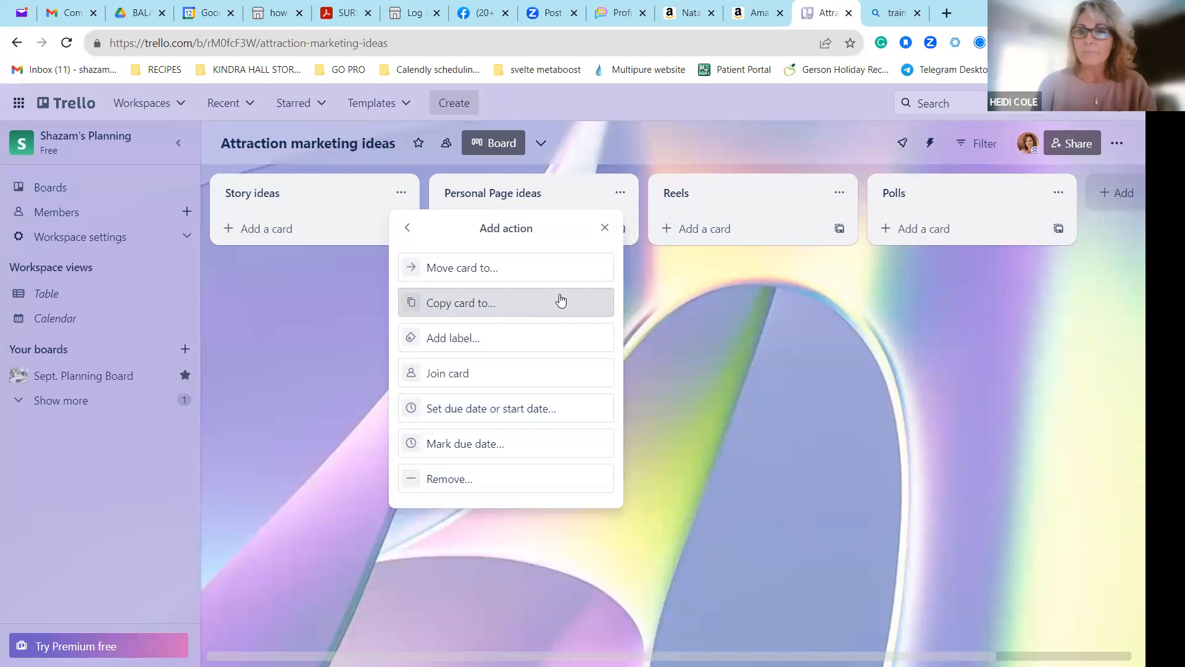
left_click(452, 306)
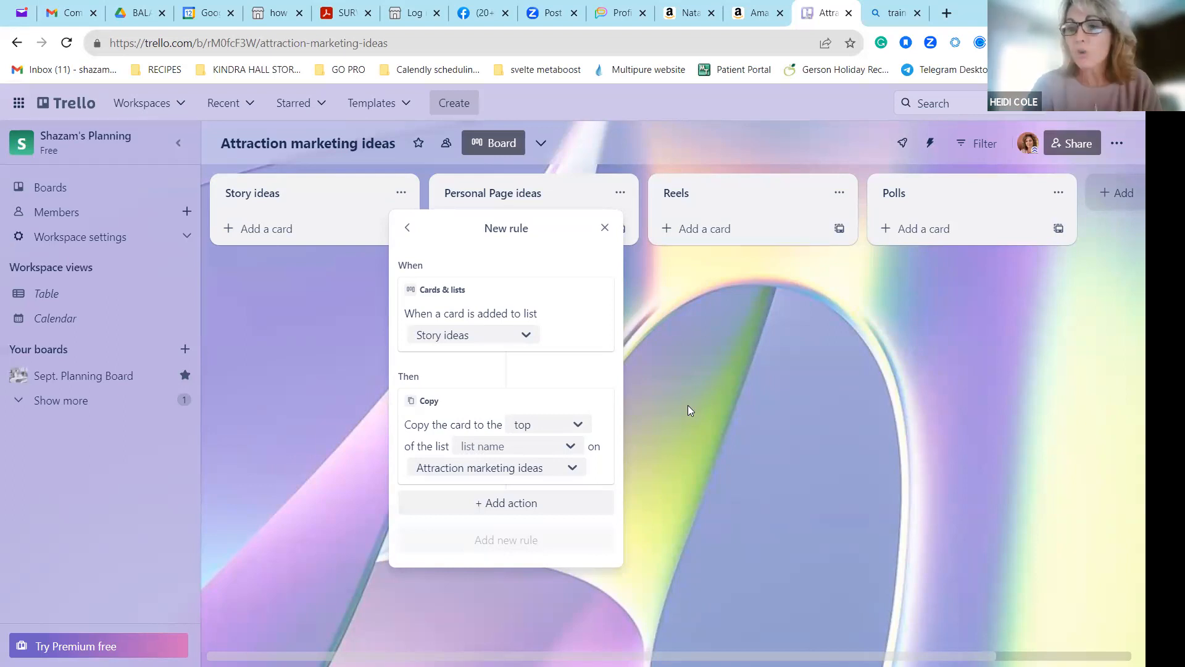
scroll(890, 629, "right", 3)
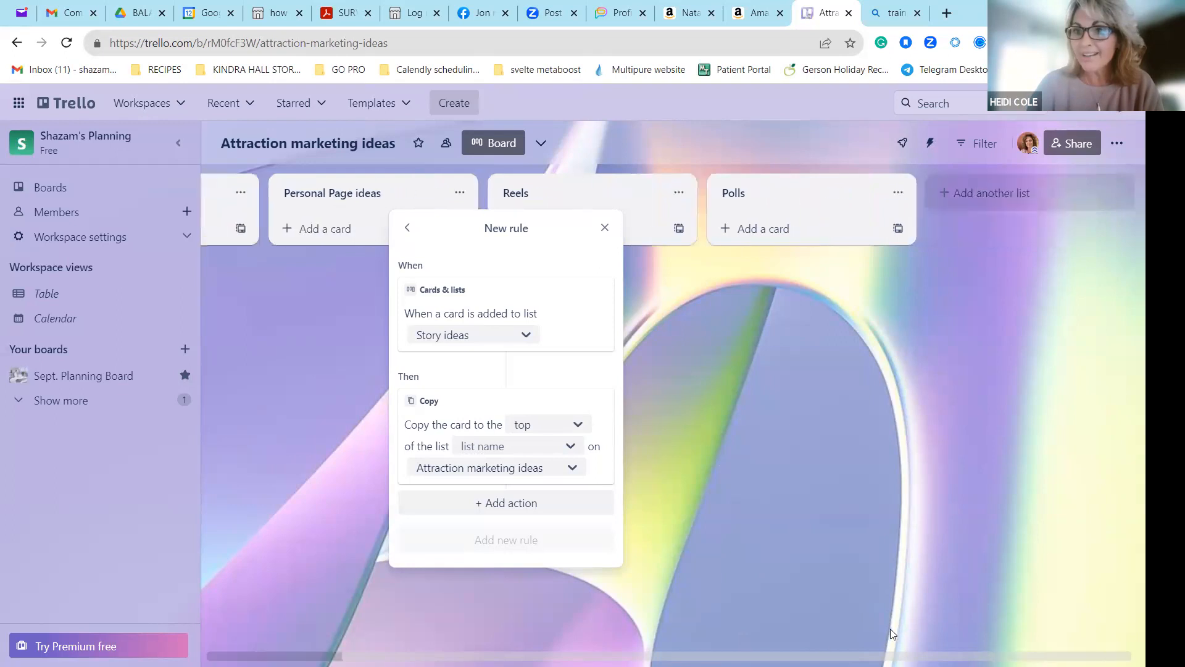
scroll(891, 628, "left", 3)
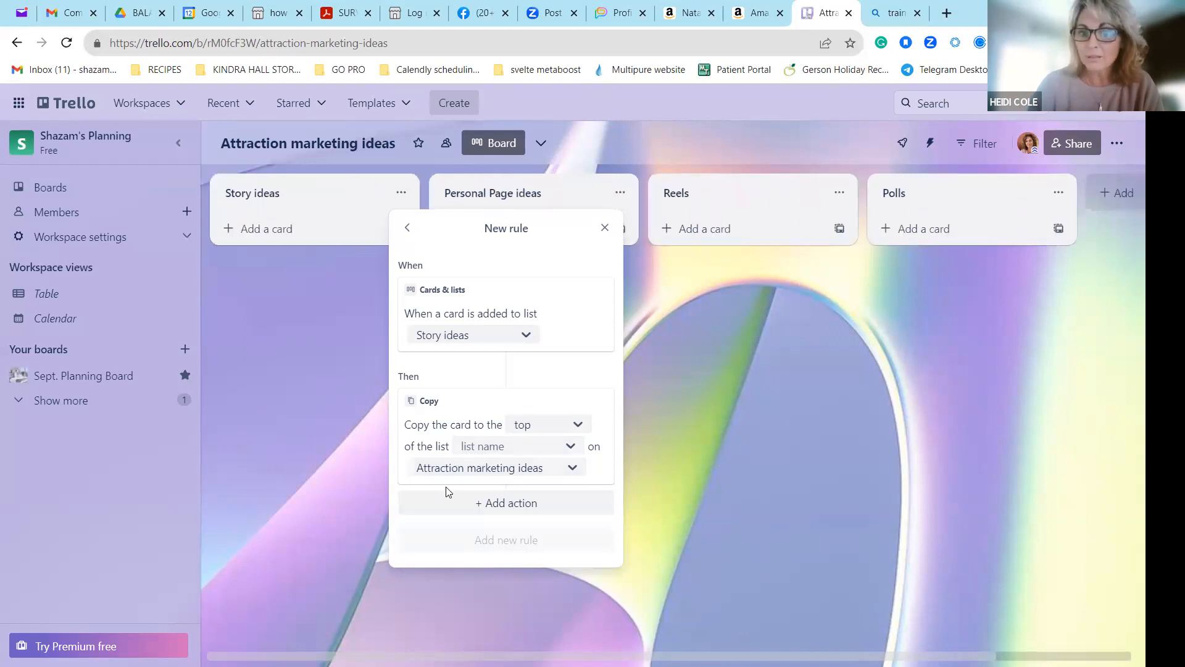
left_click(520, 502)
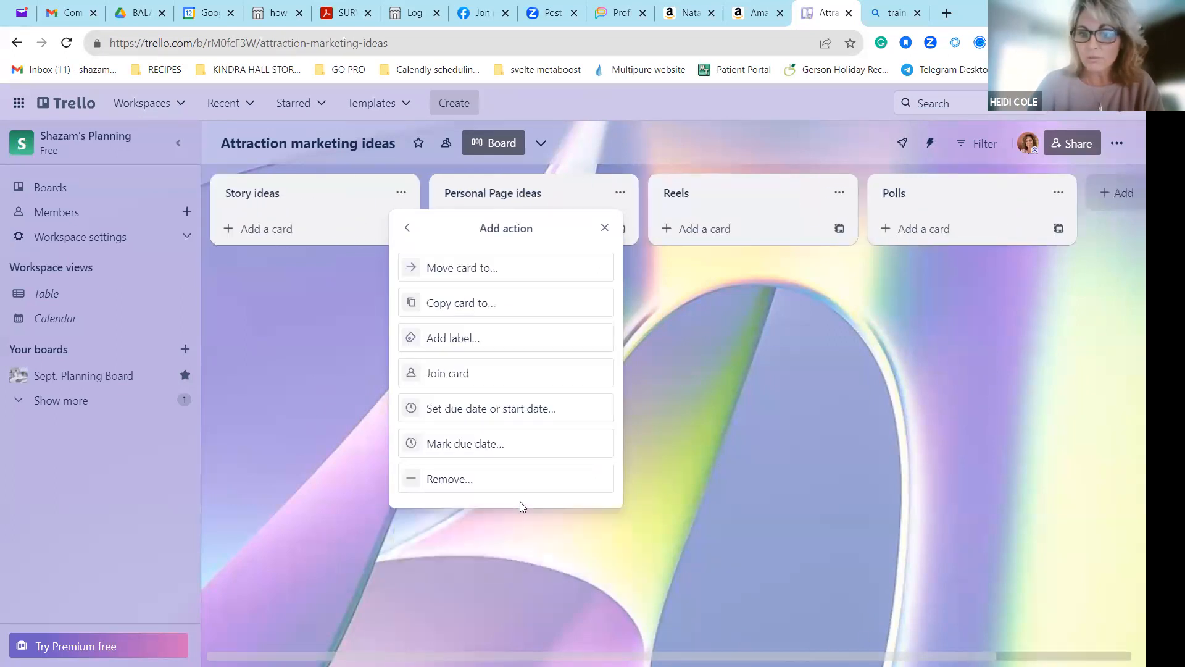
key("Escape")
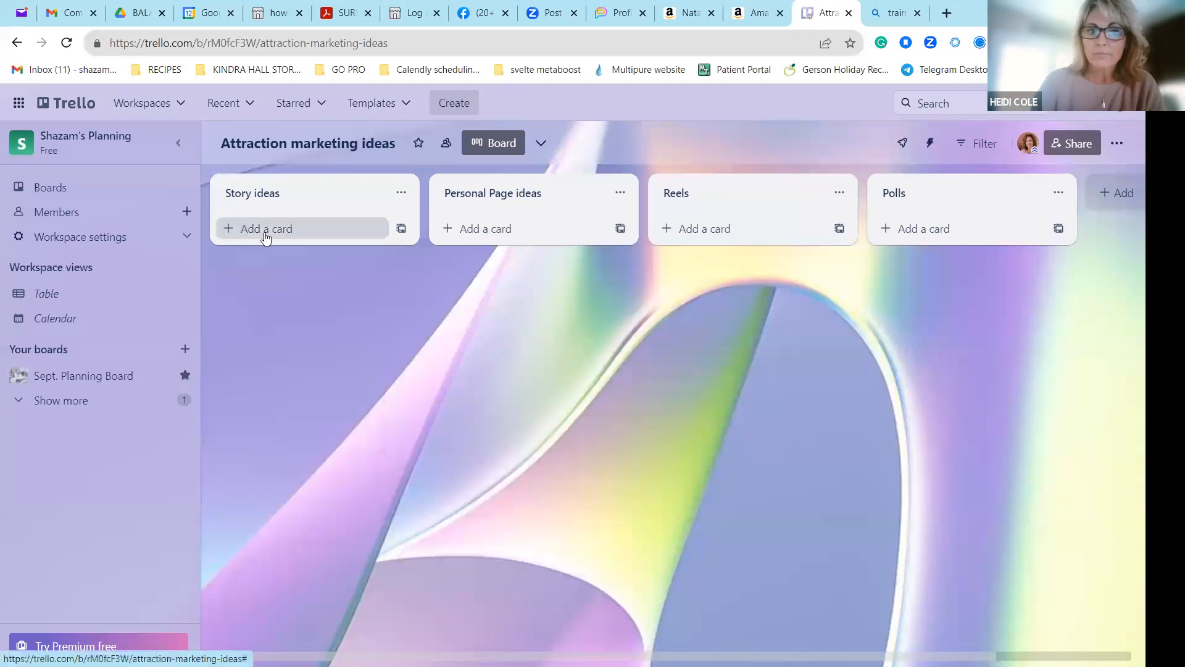
Add a card titled "This or that photo of the chopper" to the Story ideas list and open the card.
left_click(265, 230)
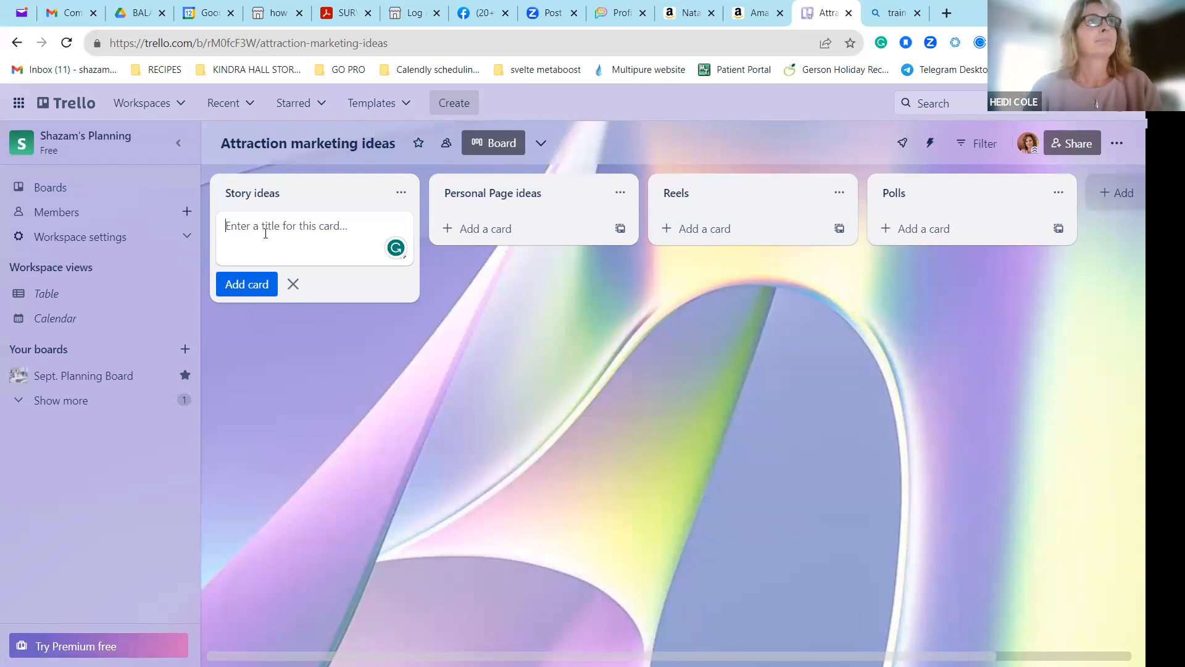
type("This ")
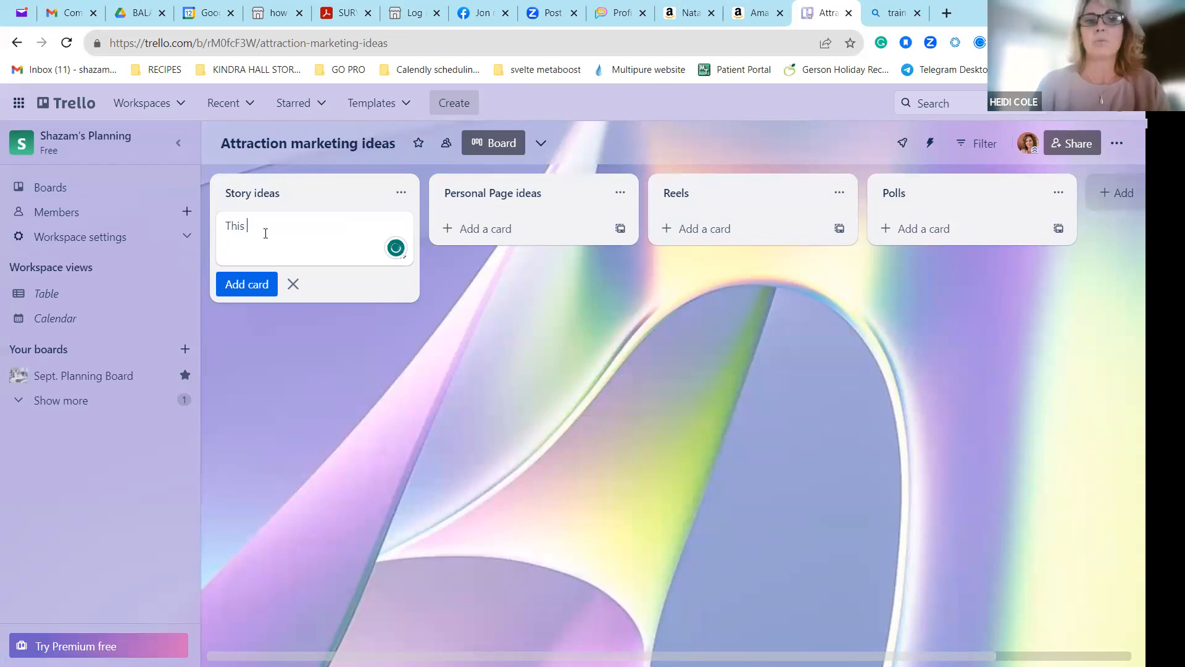
type("or that")
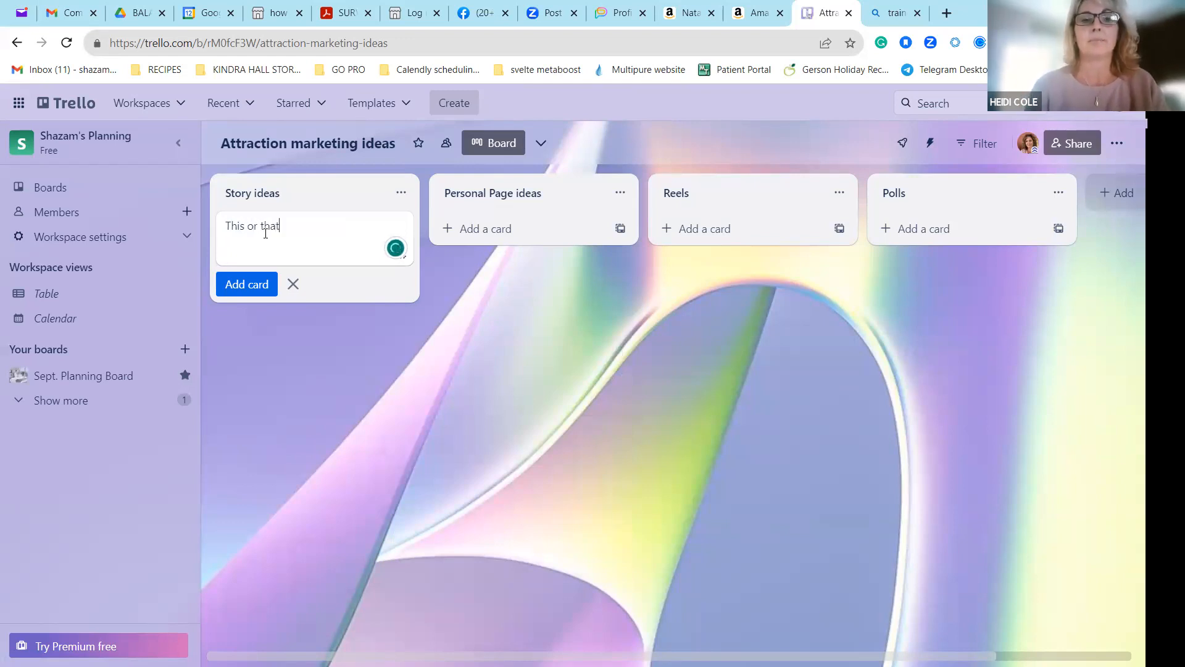
type(" phot")
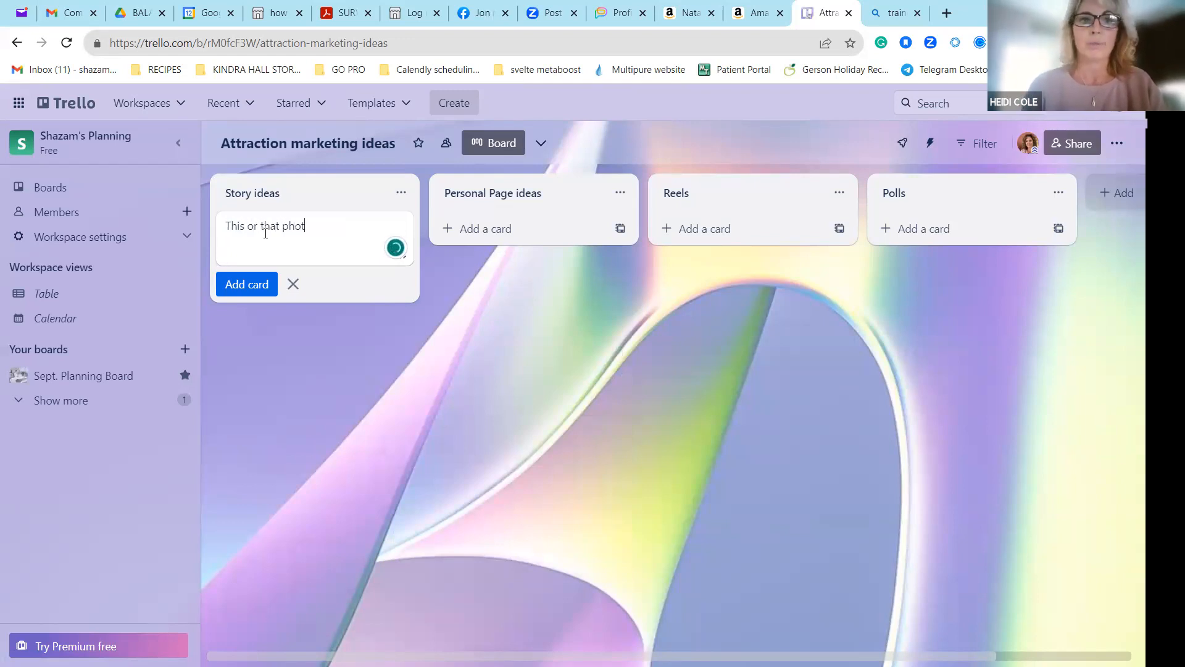
type("o of")
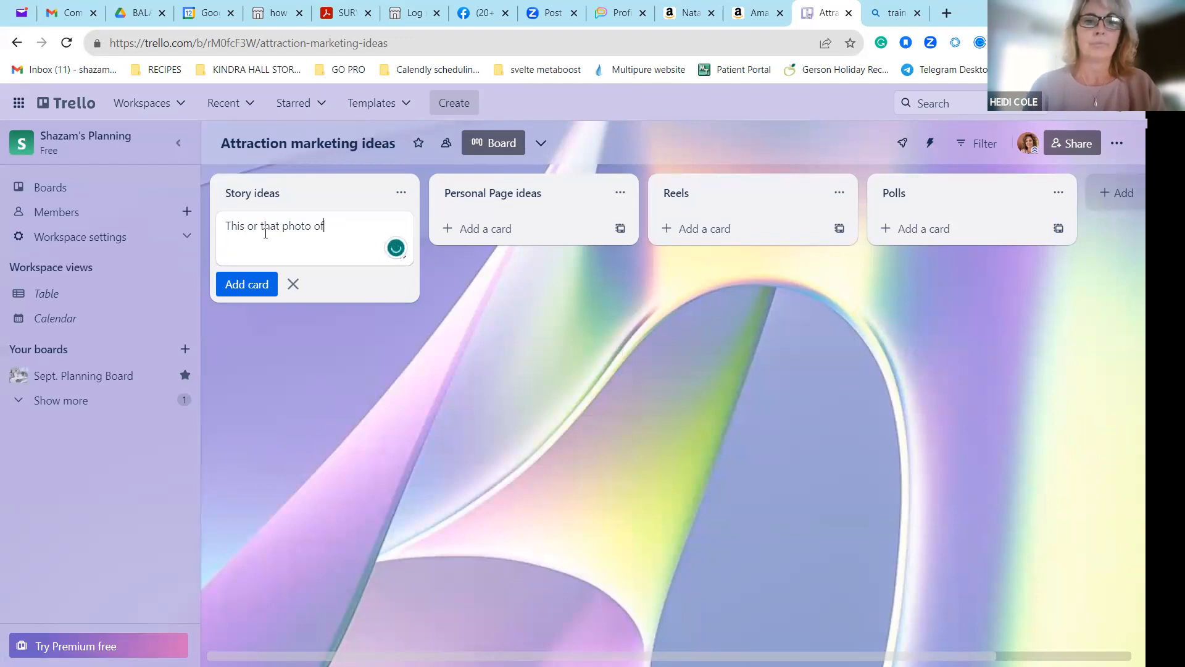
type(" the chopper")
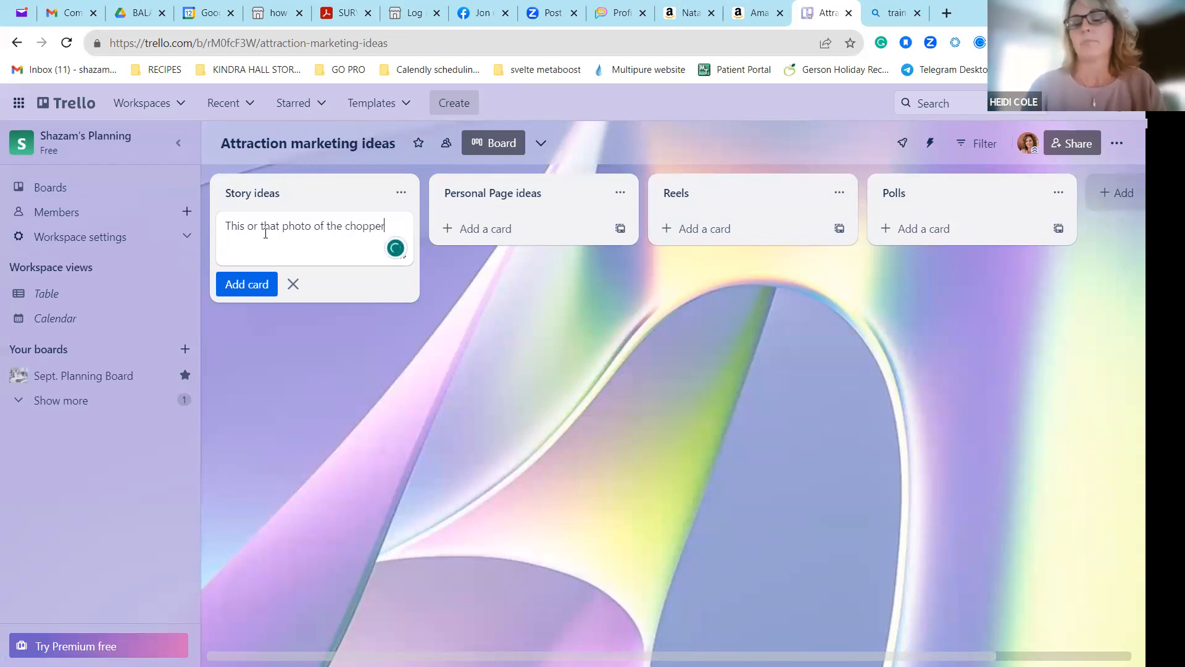
key("Return")
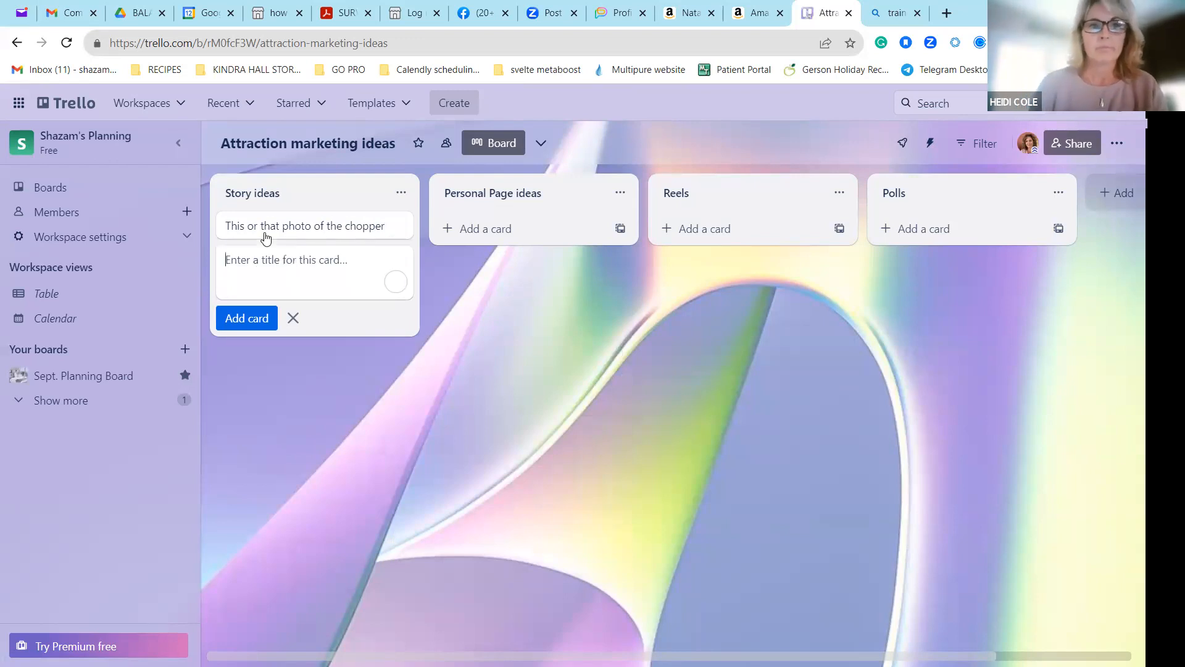
left_click(319, 226)
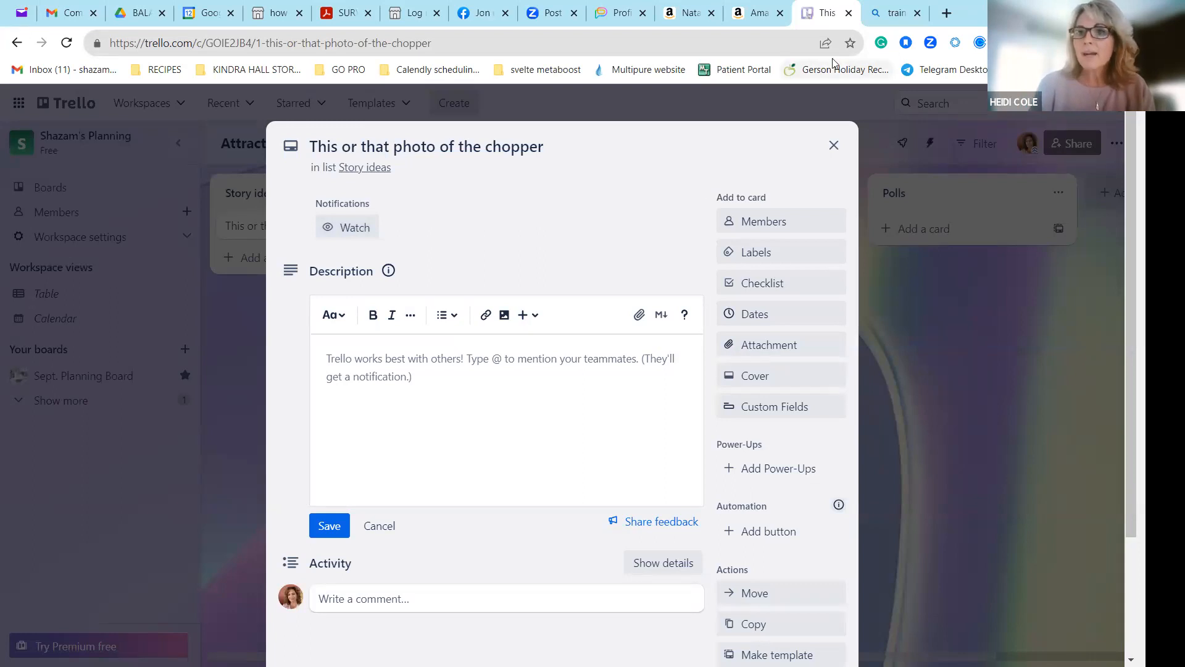
Switch to the browser tab with the training ideas image search and go to google.com.
left_click(881, 19)
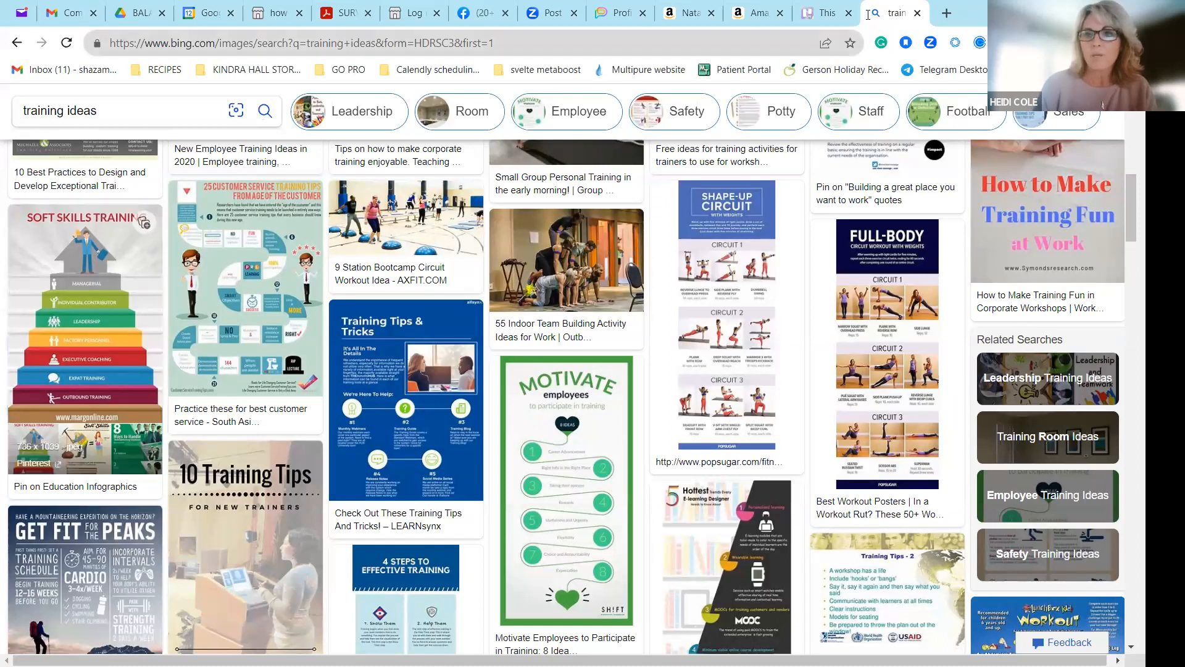
left_click(536, 48)
type("google.c")
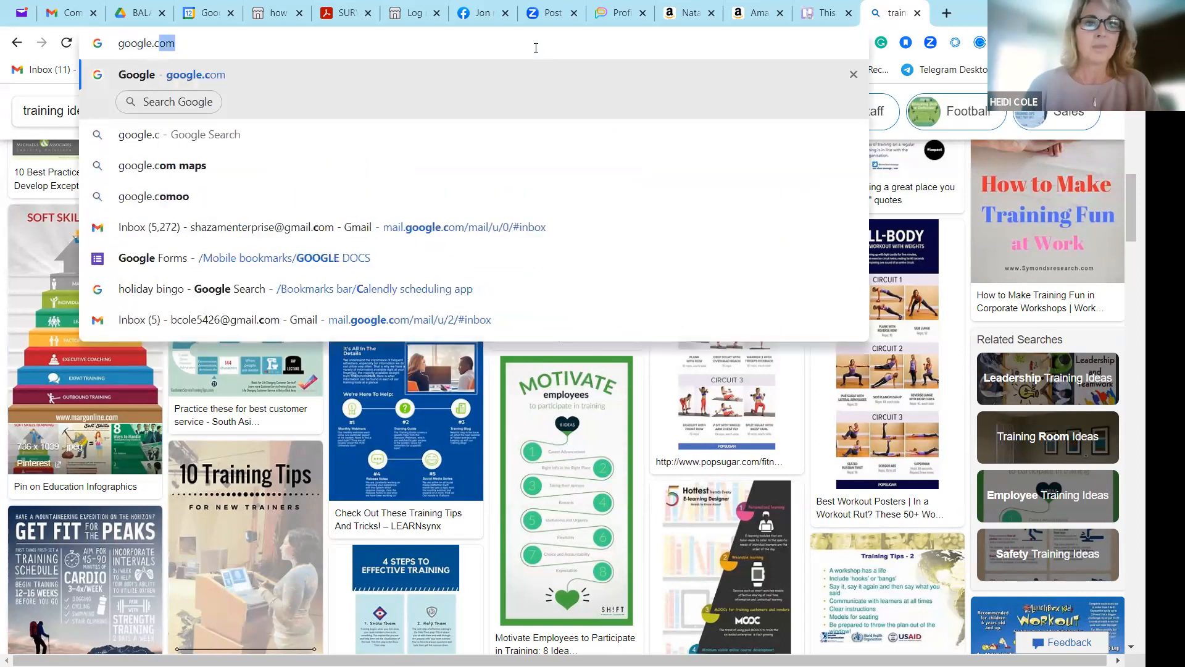
key("Return")
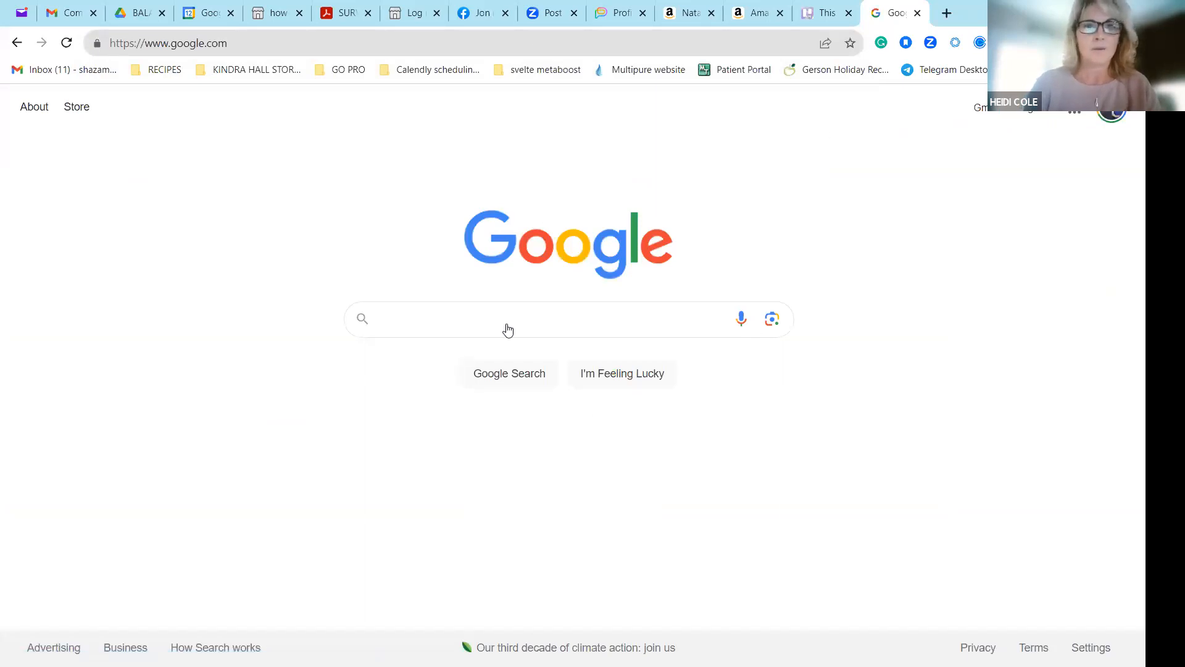
Search for "this or that with the tupperware chopper" and examine the image results for a suitable chopper photo.
type("this or")
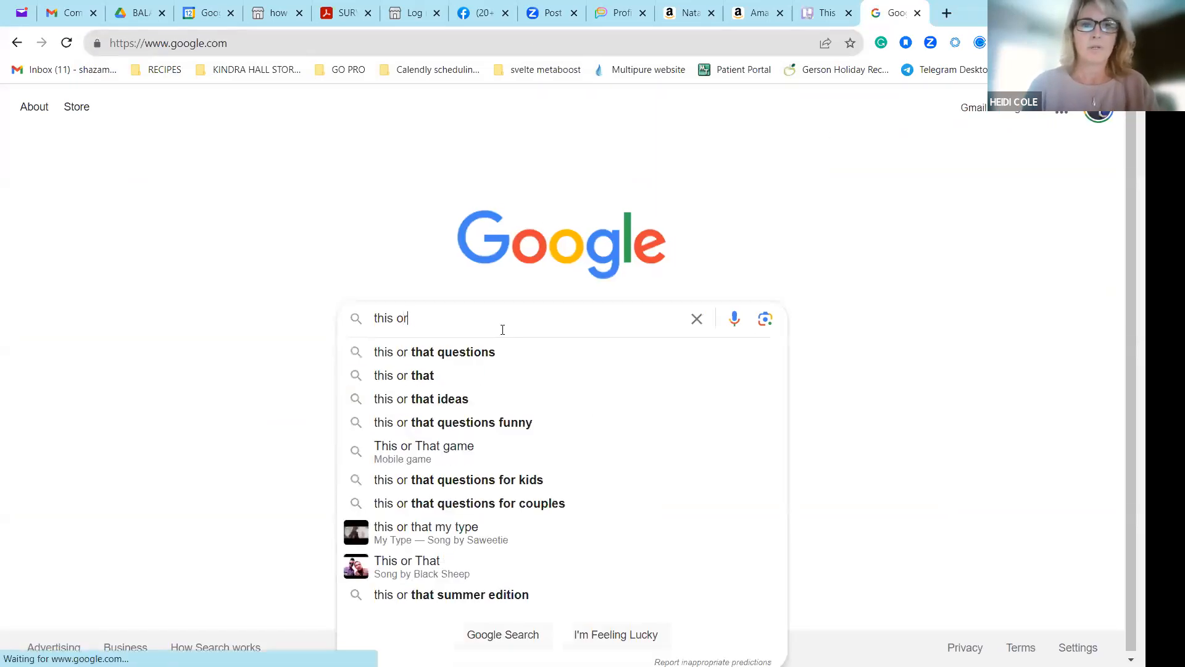
type(" that with ")
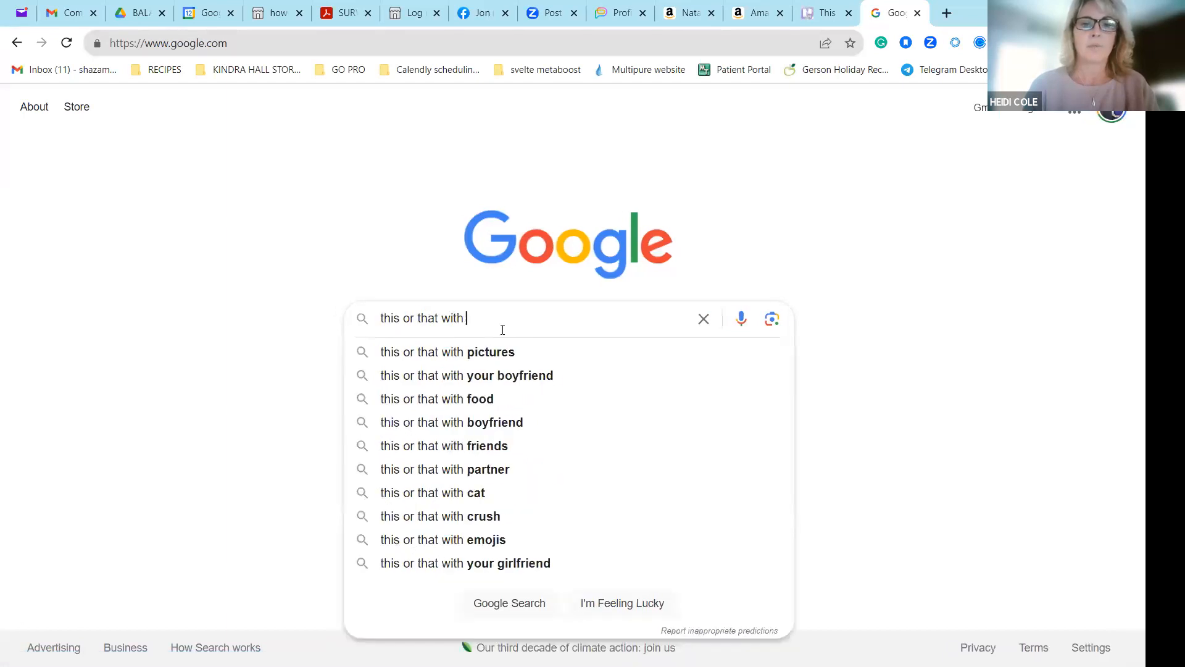
type("the tupperware chopper")
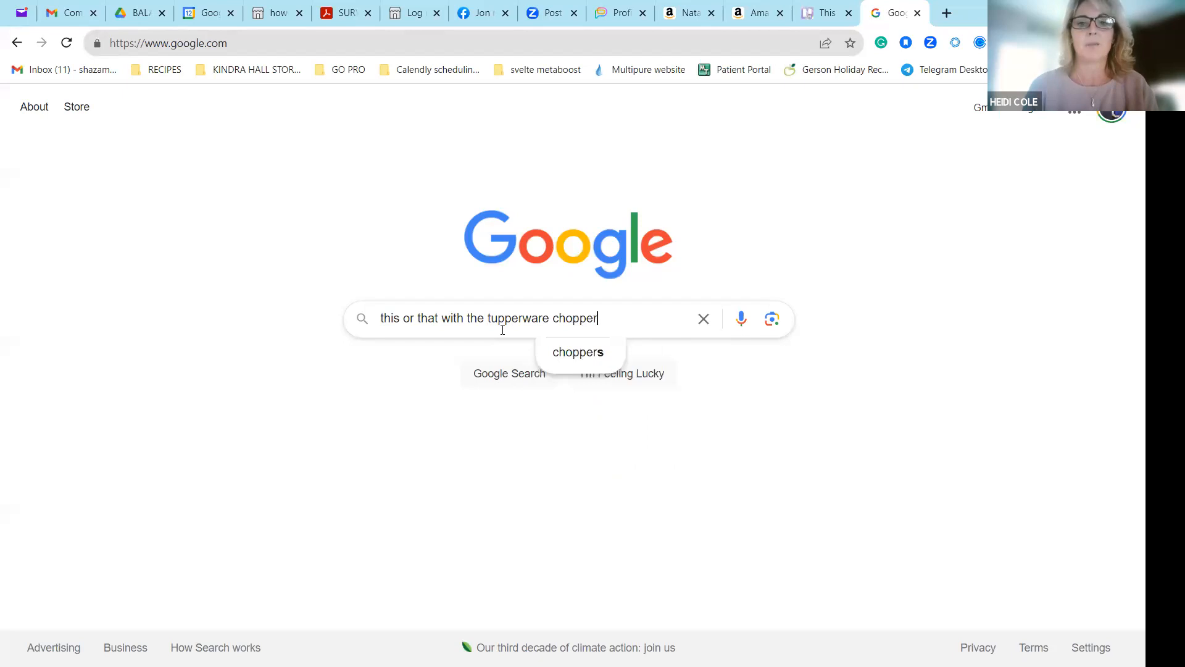
key("Return")
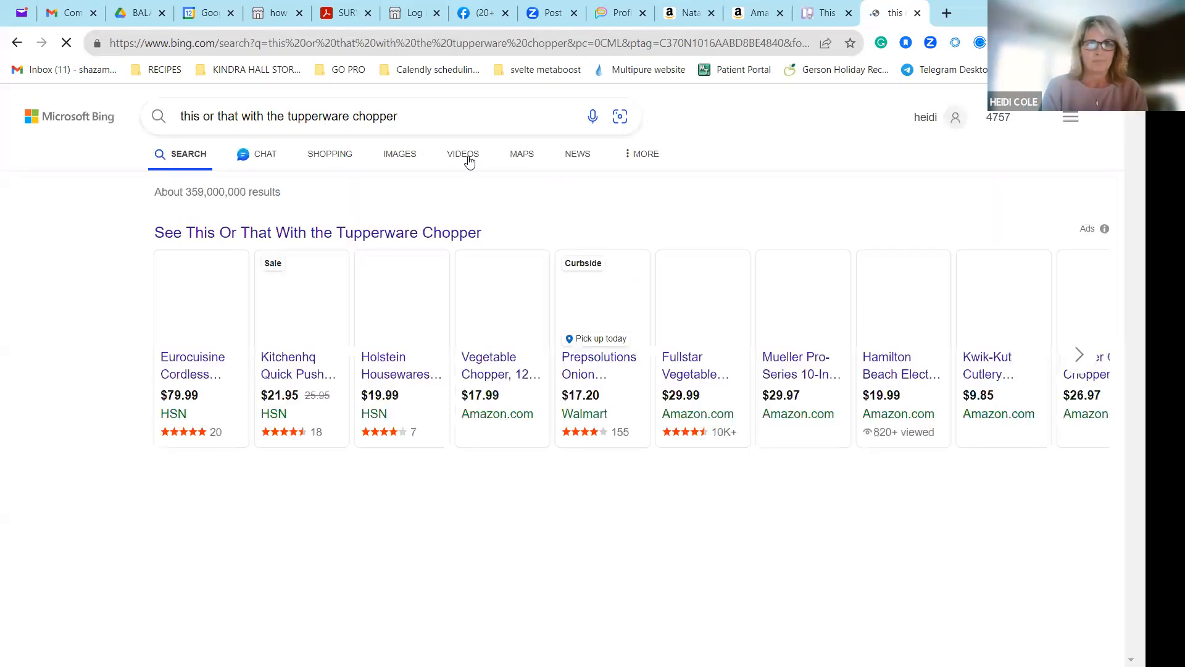
left_click(398, 155)
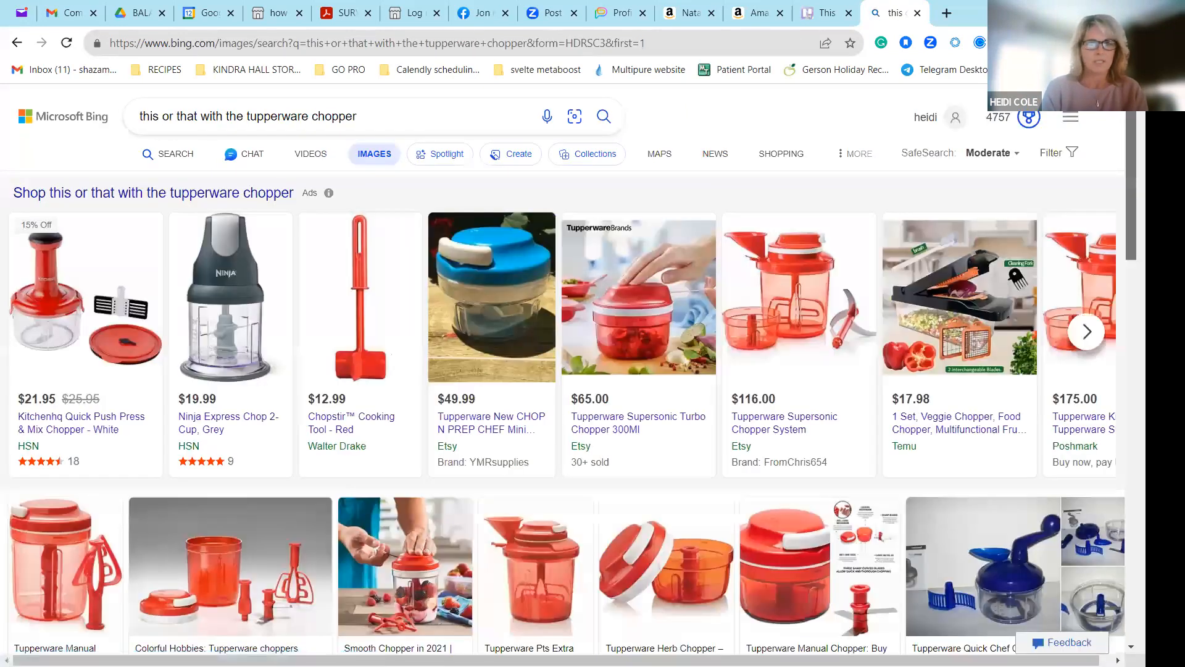
scroll(889, 259, "down", 8)
scroll(889, 260, "down", 7)
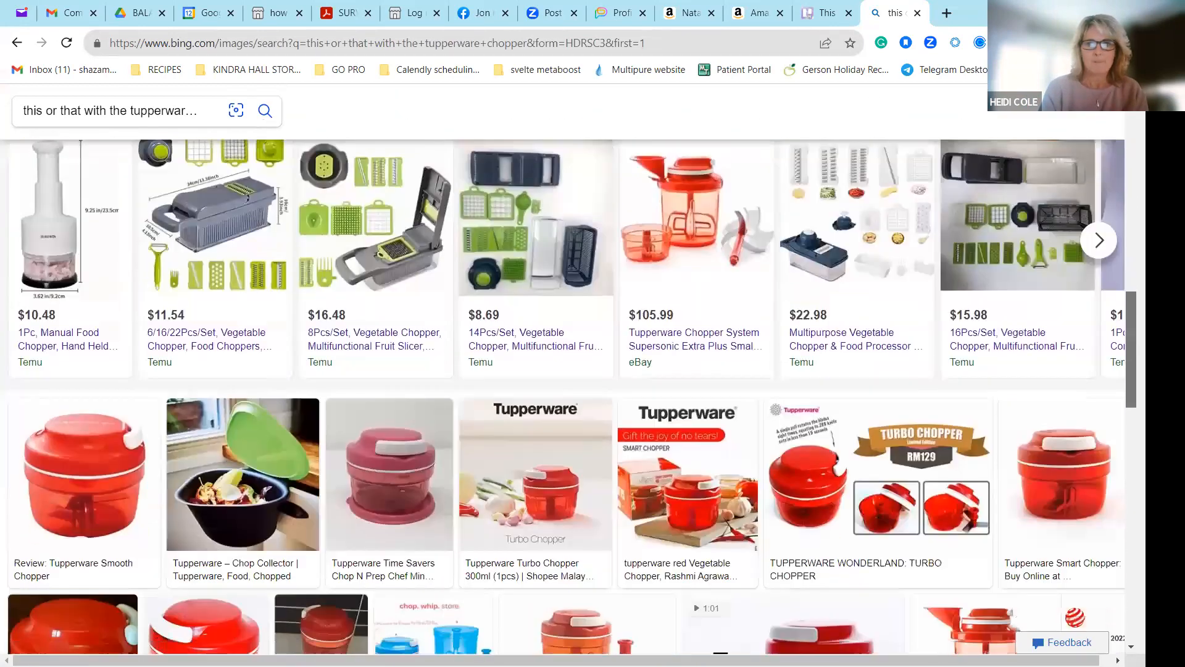
scroll(564, 395, "down", 3)
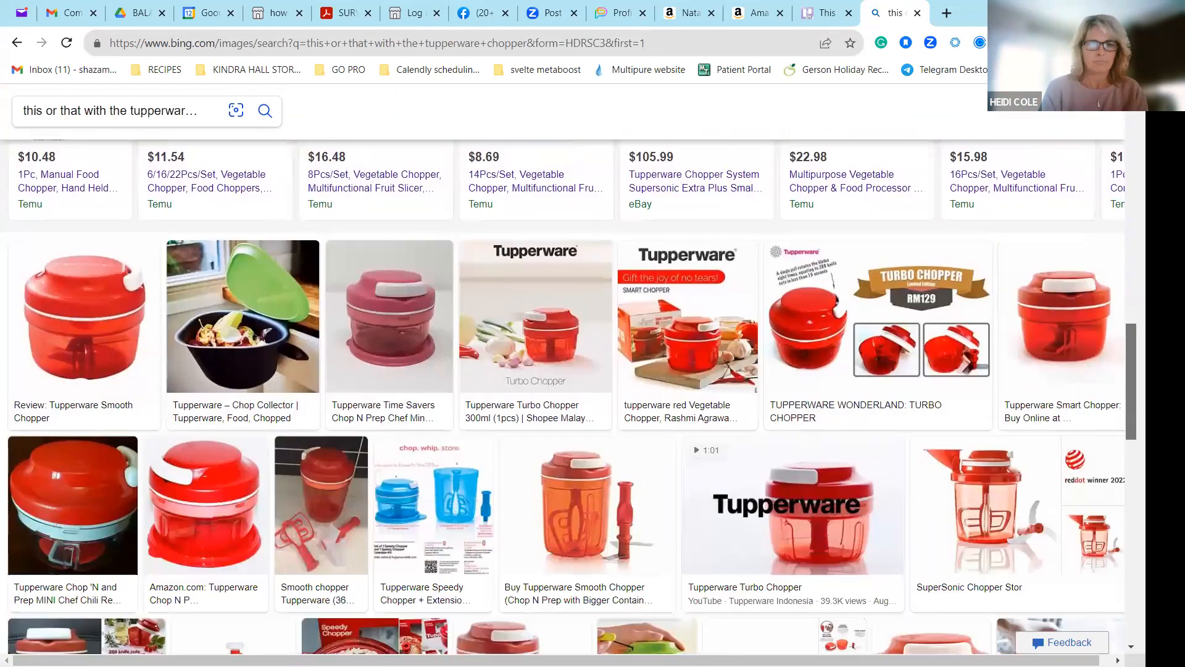
scroll(565, 395, "down", 2)
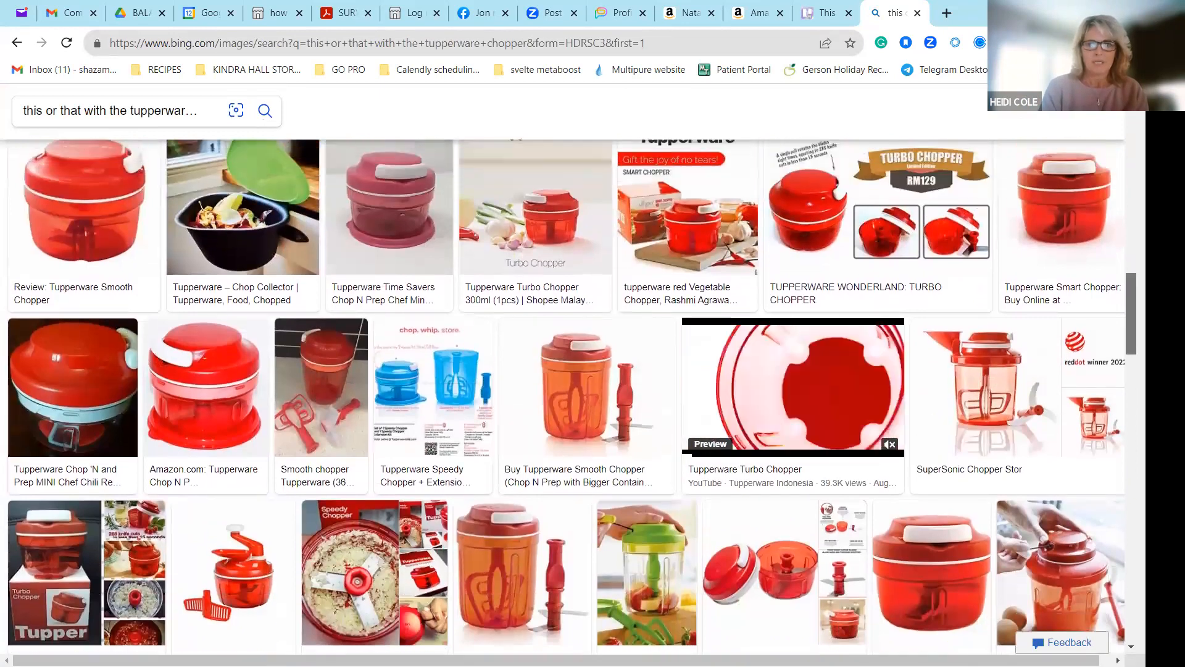
Copy the Tupperware Herb Chopper image, showing the red lid leaning against the orange bowl, from the image results.
scroll(1105, 284, "up", 12)
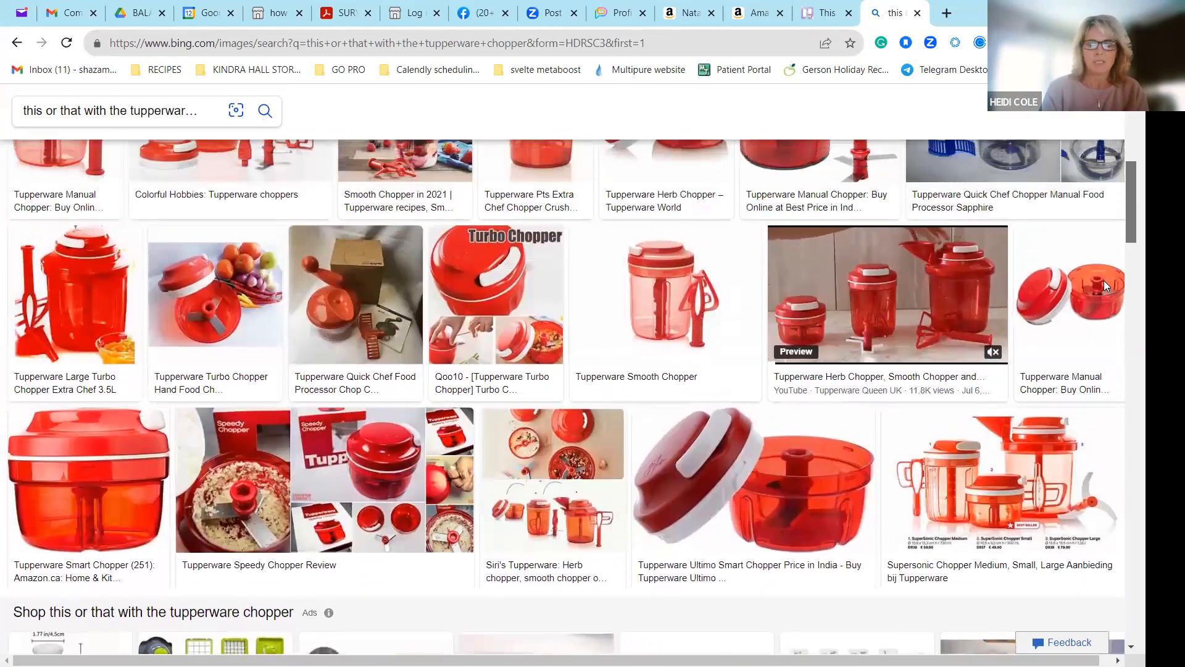
scroll(1099, 259, "up", 4)
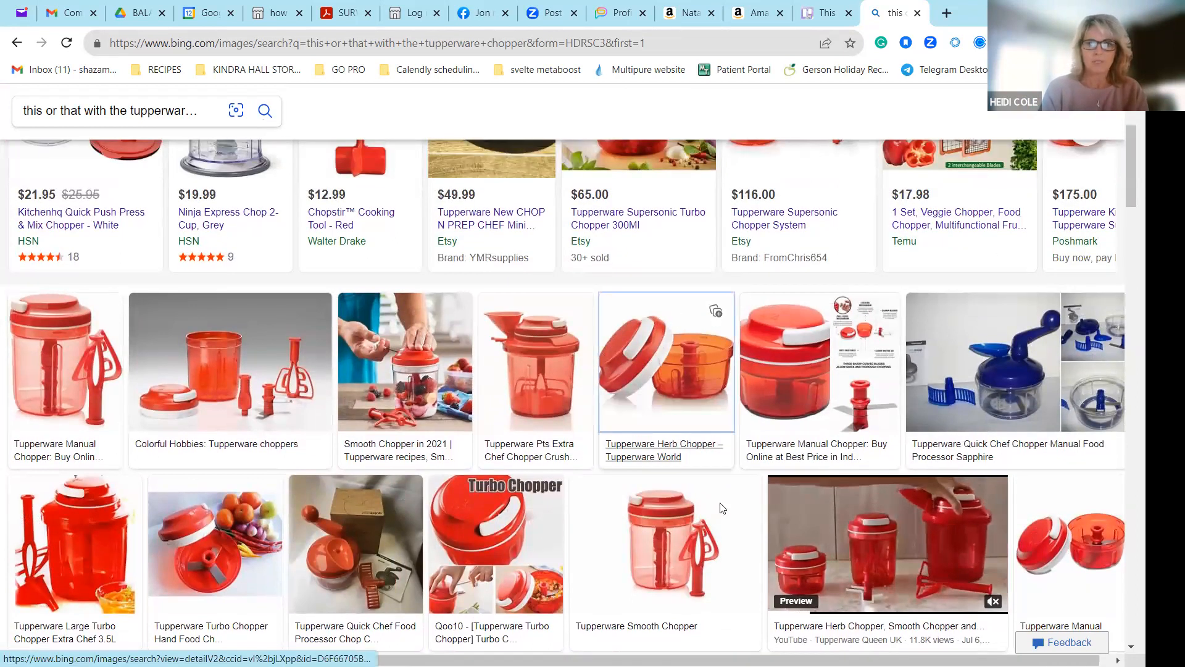
right_click(664, 348)
left_click(723, 505)
Paste the copied chopper image into the description of the Trello card and add an empty line below it.
left_click(825, 10)
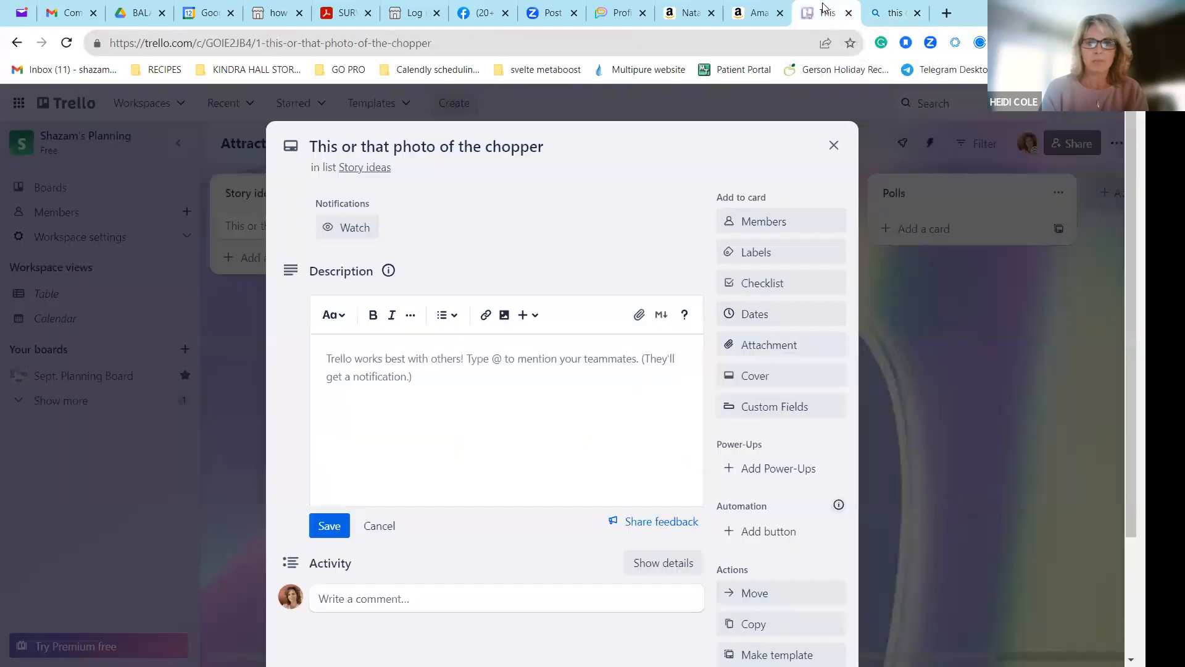
left_click(390, 358)
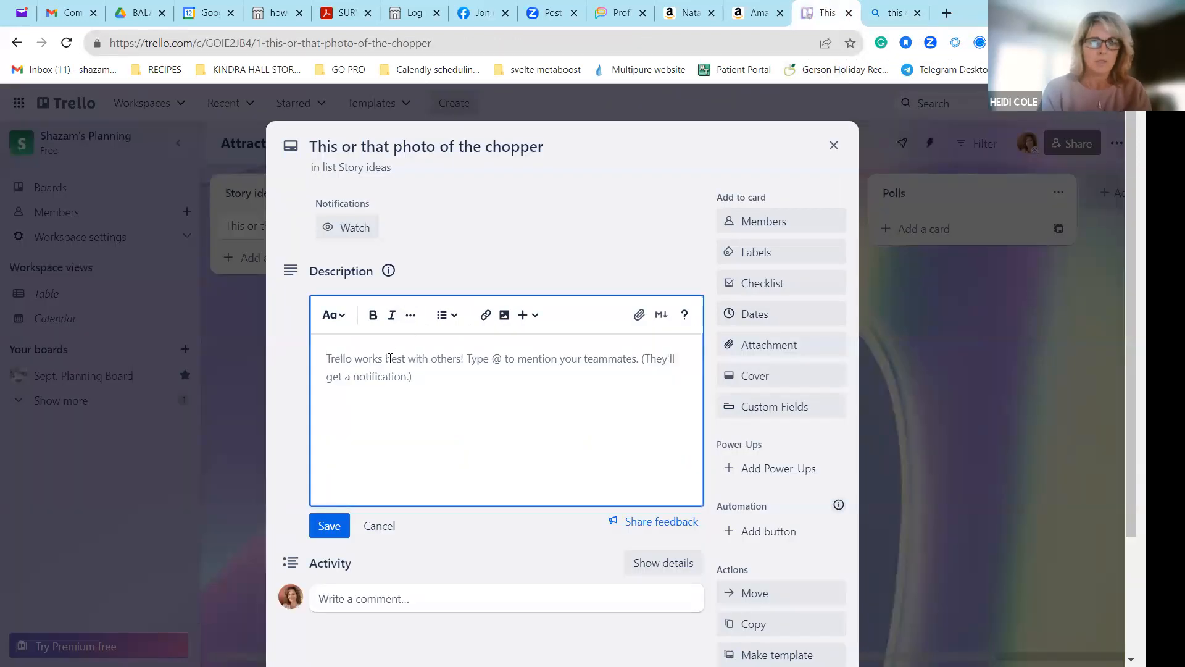
key("ctrl+v")
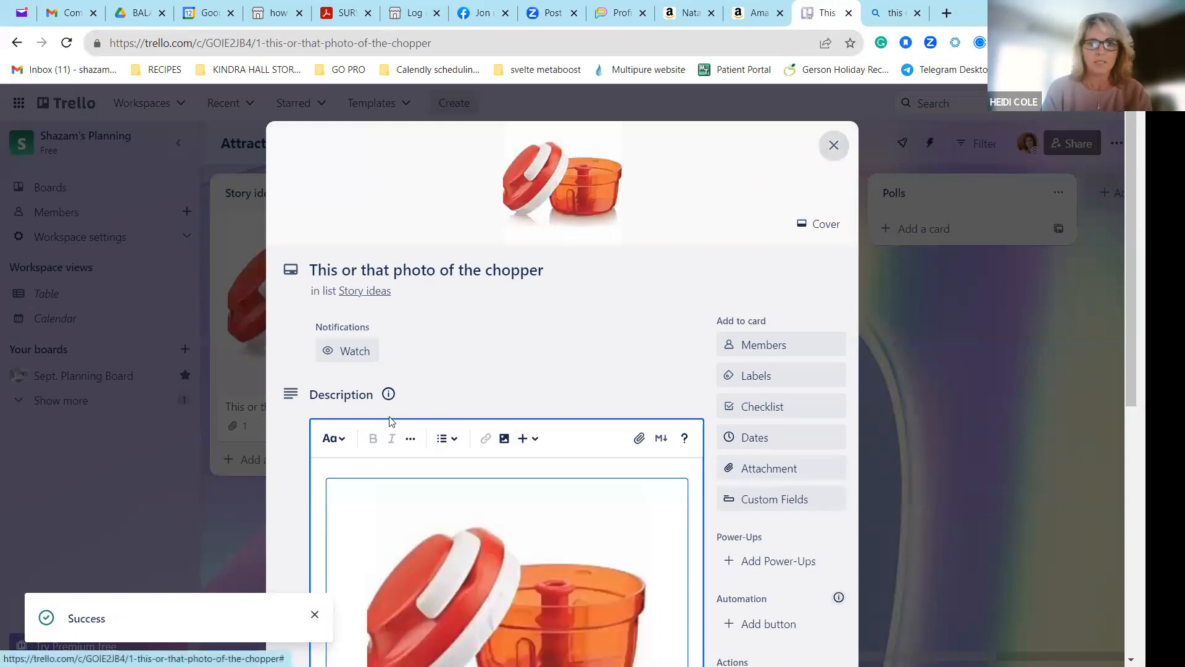
left_click(698, 506)
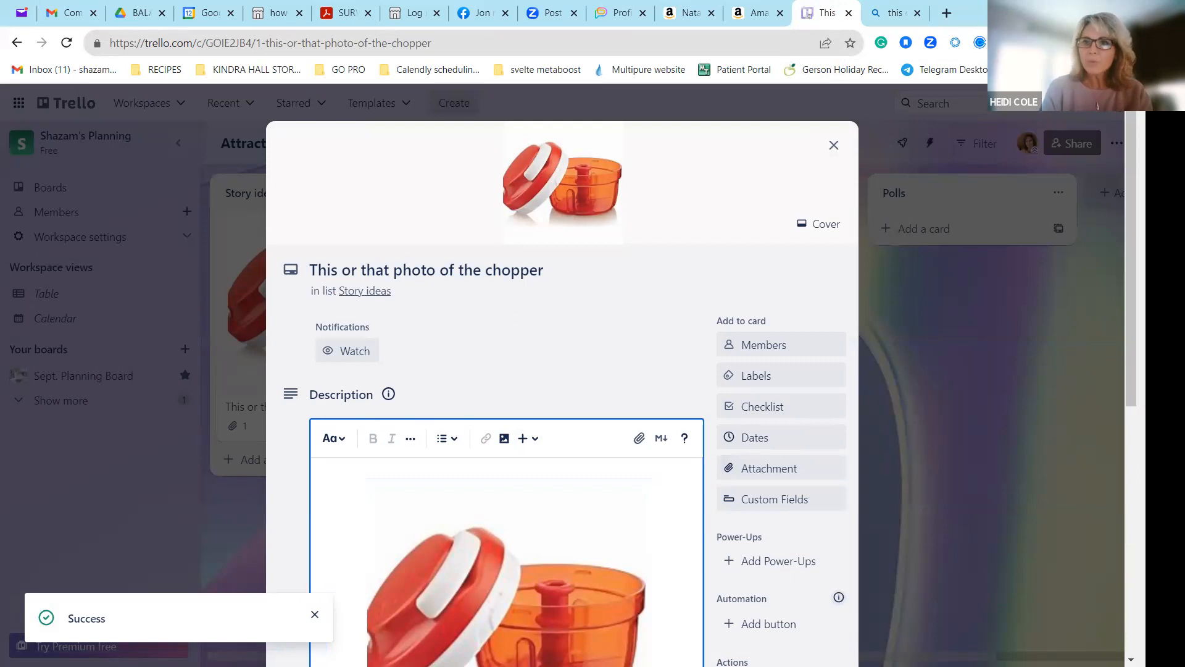
scroll(702, 538, "down", 4)
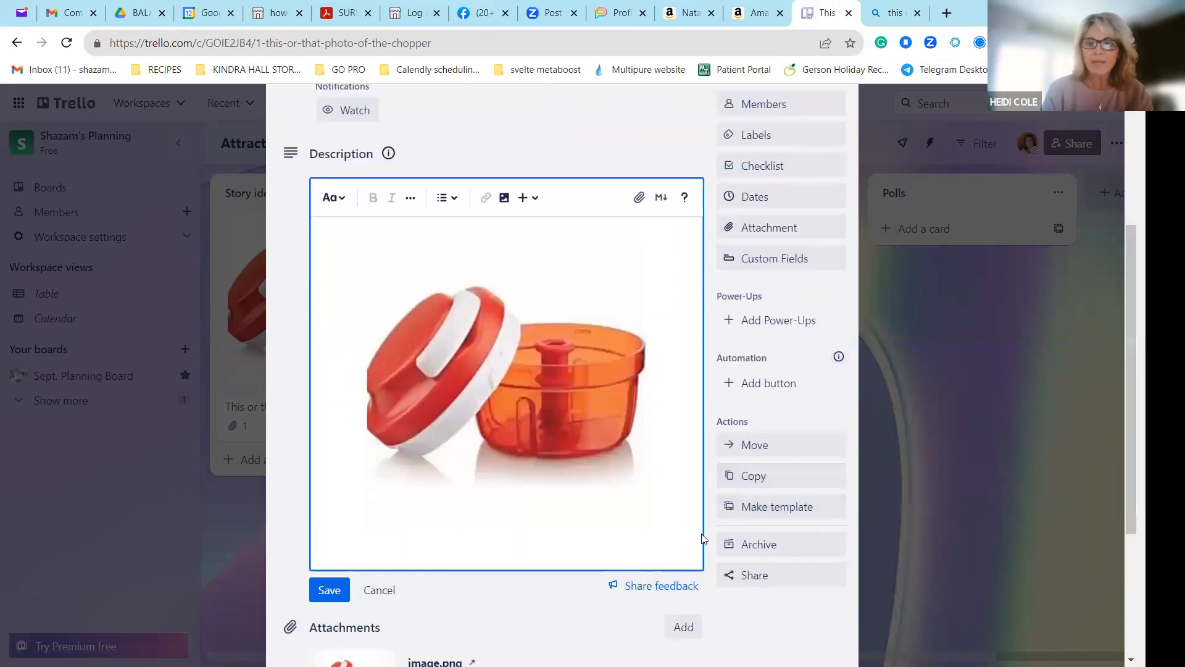
key("Return")
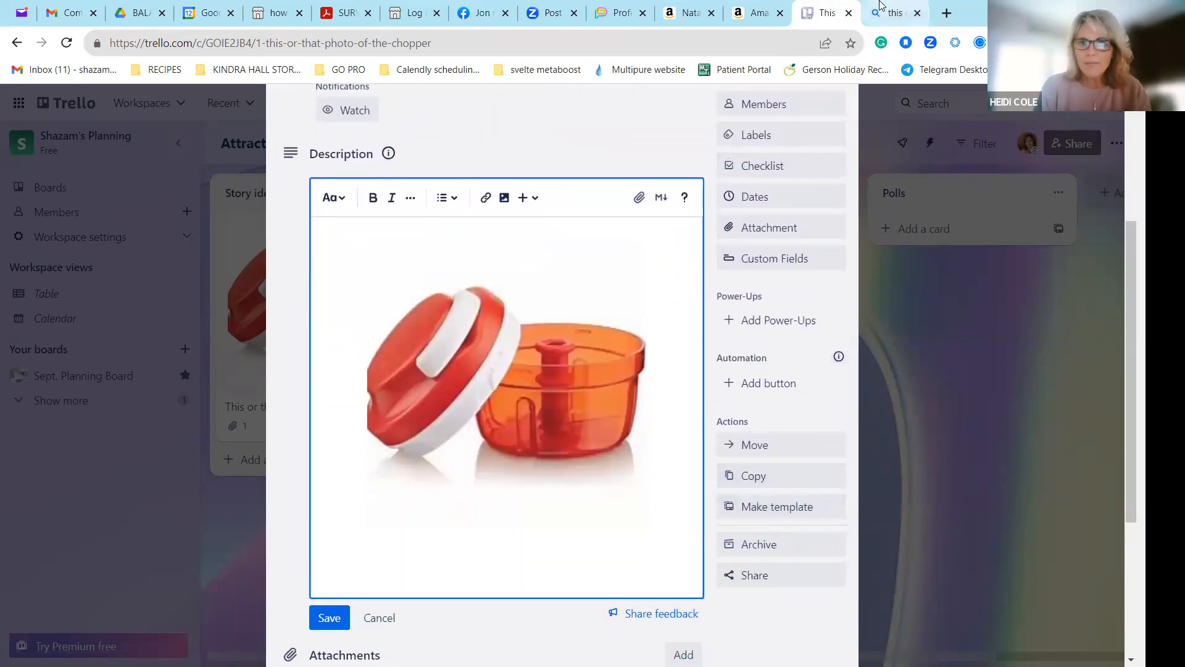
Return to the Bing browser tab and search for images of "tupperware knife".
left_click(881, 12)
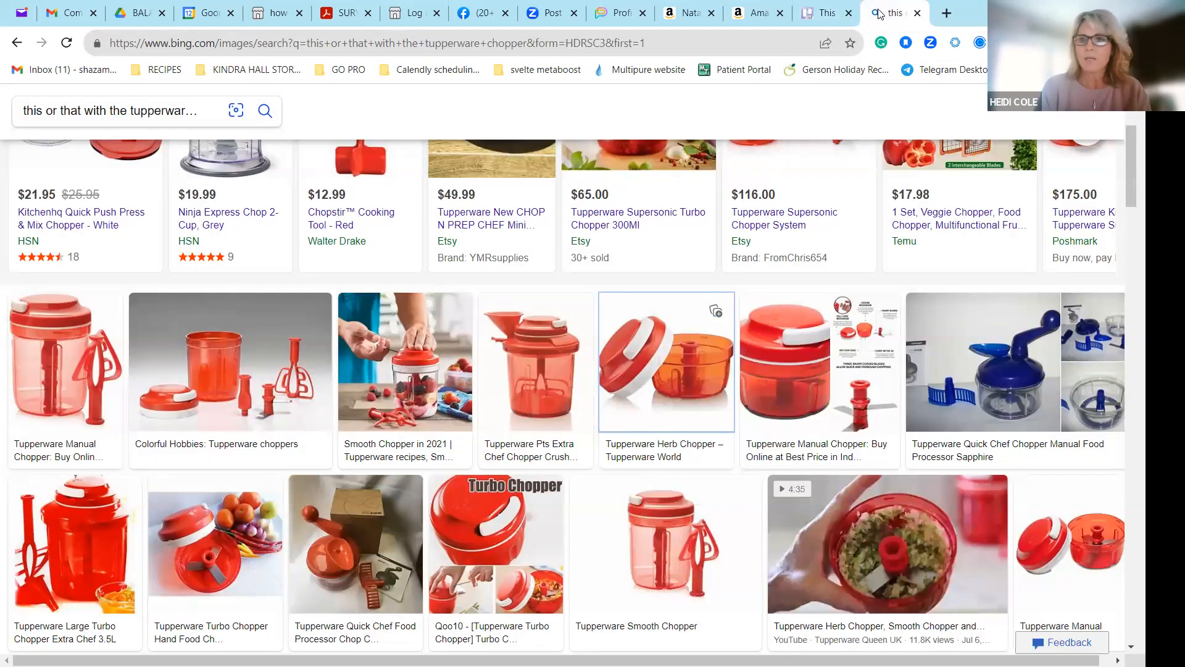
left_click_drag(1131, 142, 1131, 107)
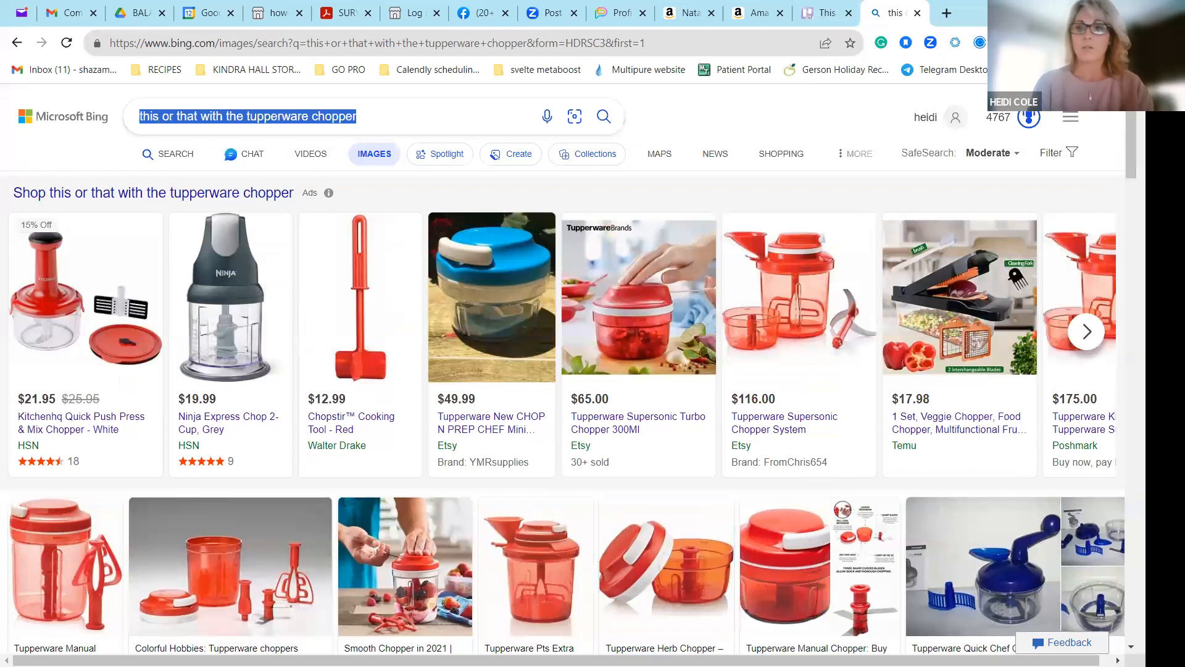
type("cho")
key("BackSpace")
key("BackSpace")
key("BackSpace")
type("tupperware ")
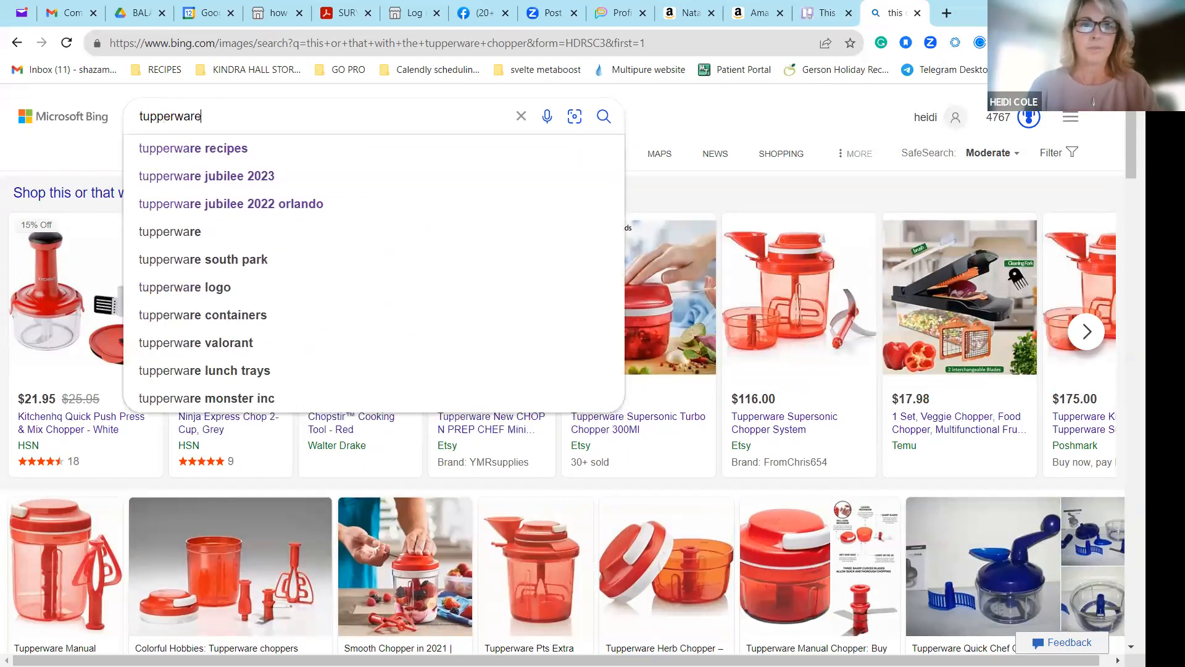
type("knife")
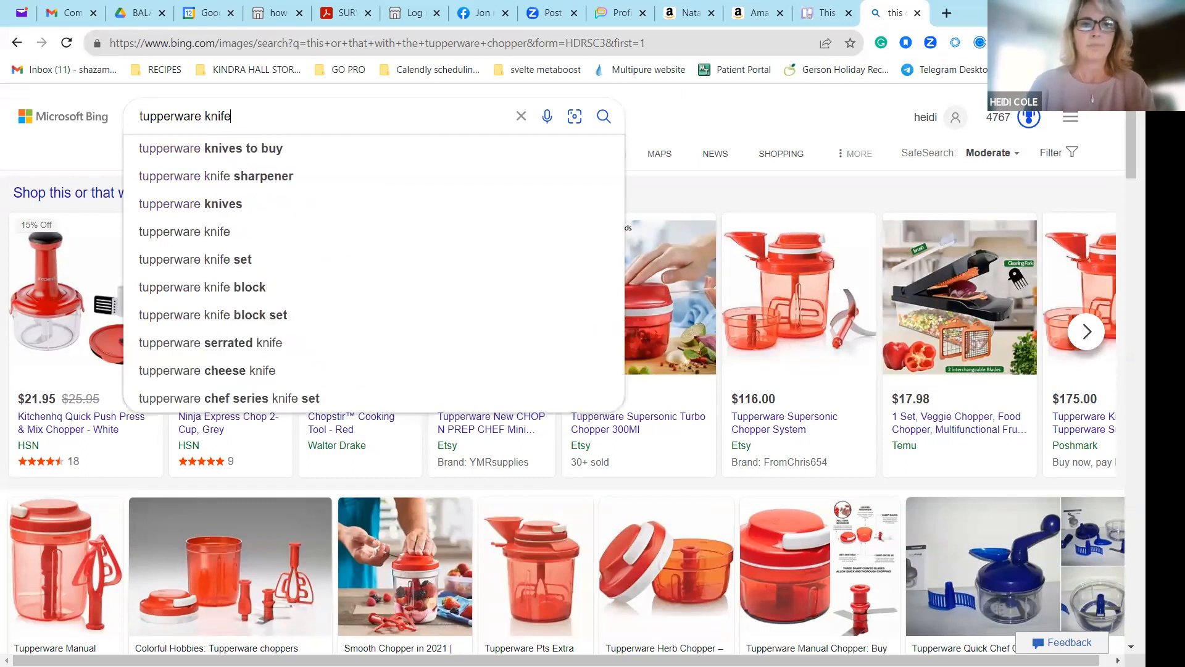
key("Return")
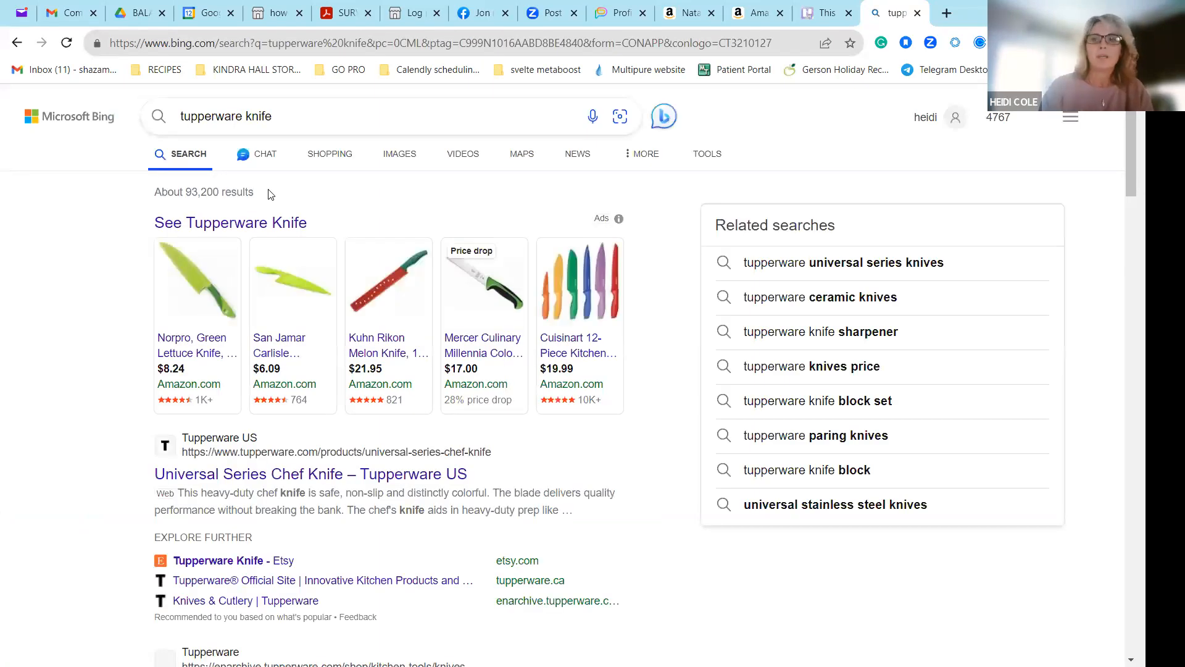
left_click(400, 153)
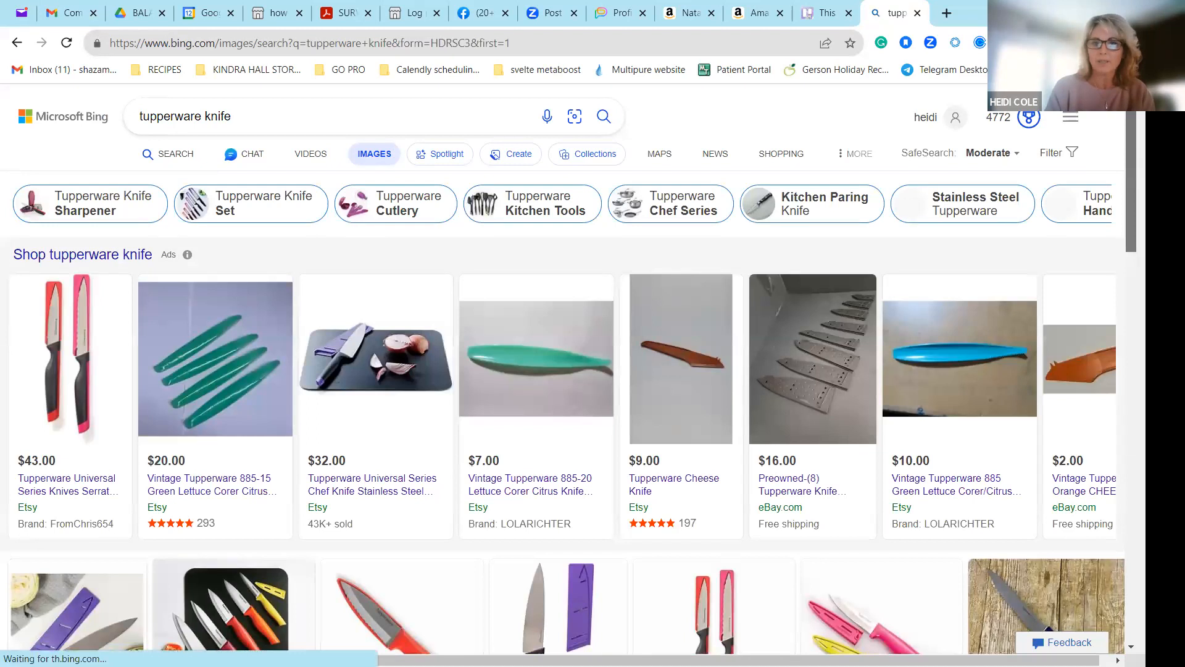
Copy the Universal Series Paring Knives image and paste it below the chopper photo in the Trello card's description.
scroll(562, 370, "down", 5)
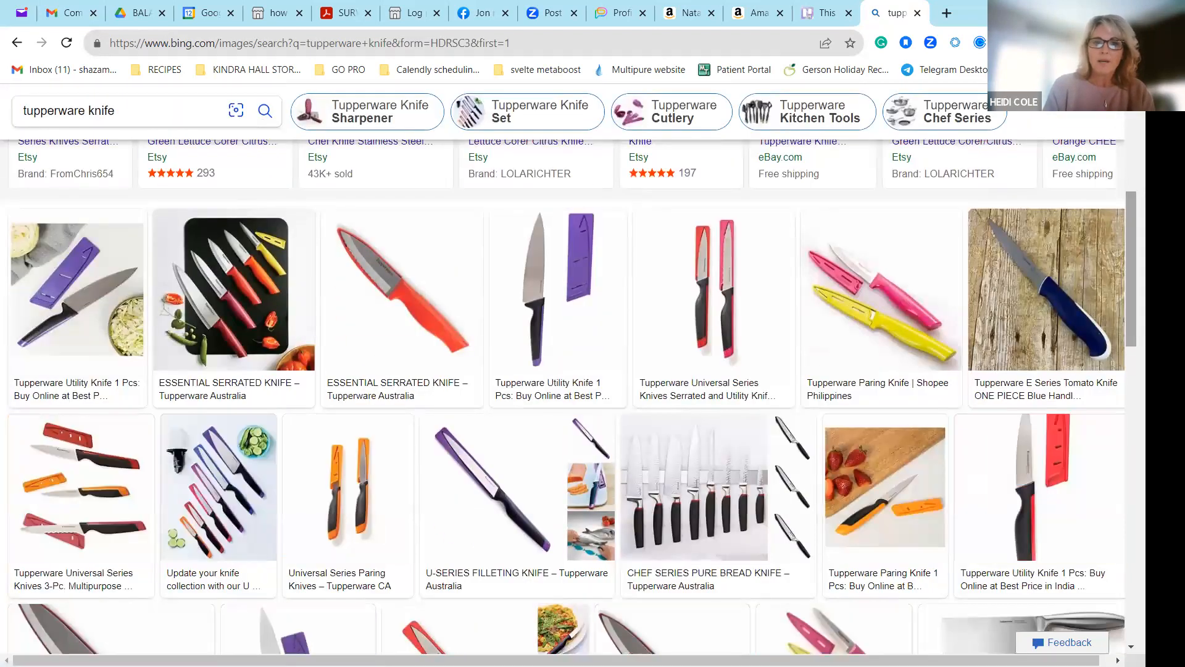
right_click(354, 485)
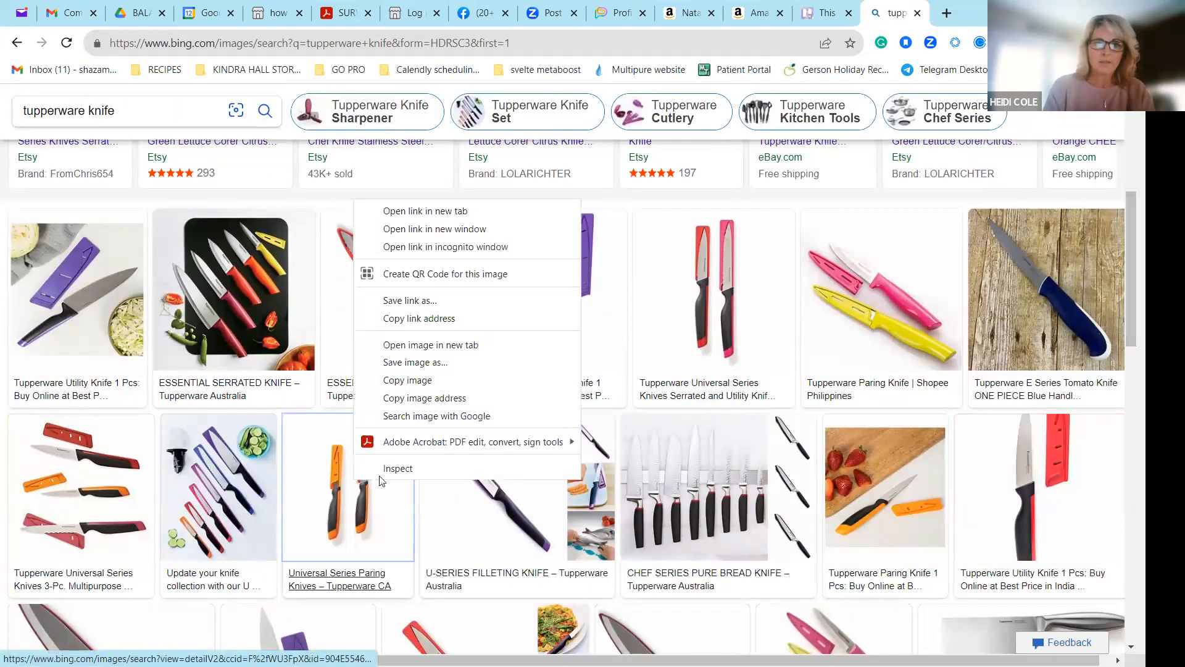
left_click(412, 384)
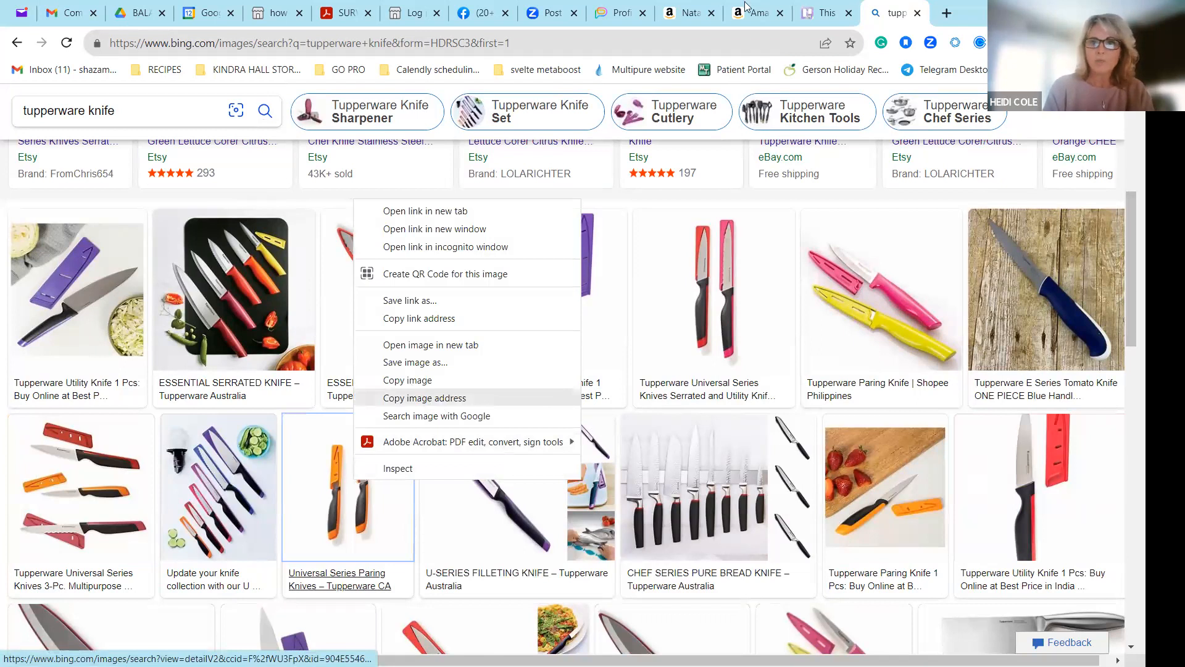
left_click(829, 5)
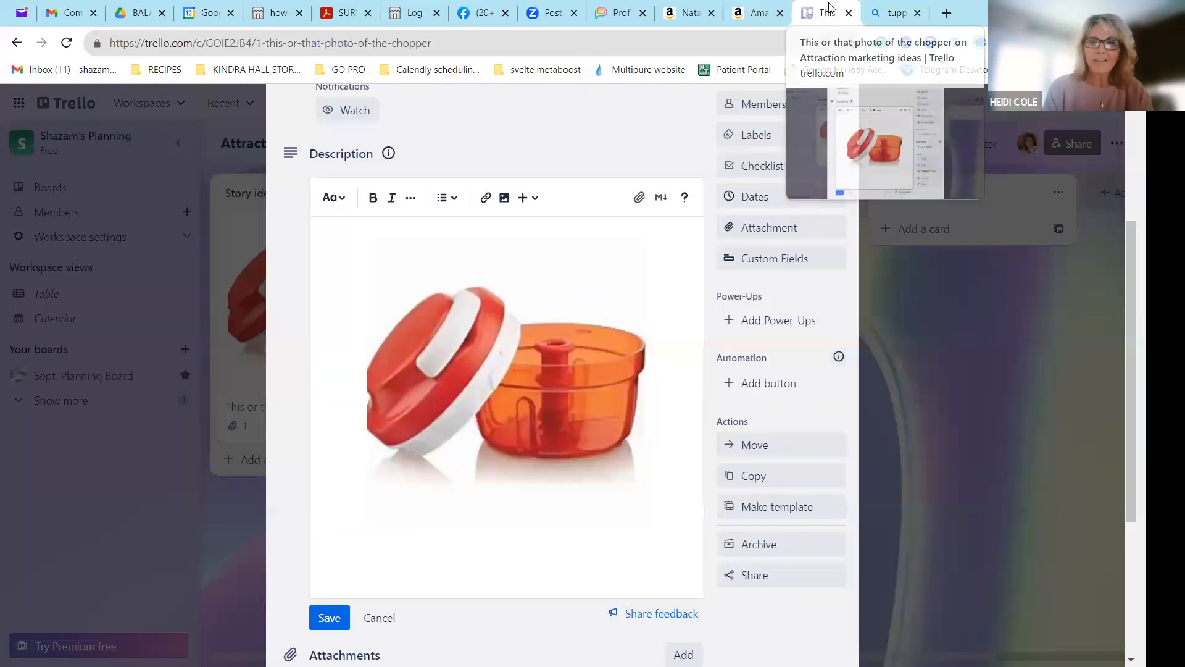
left_click(583, 531)
key("ctrl+v")
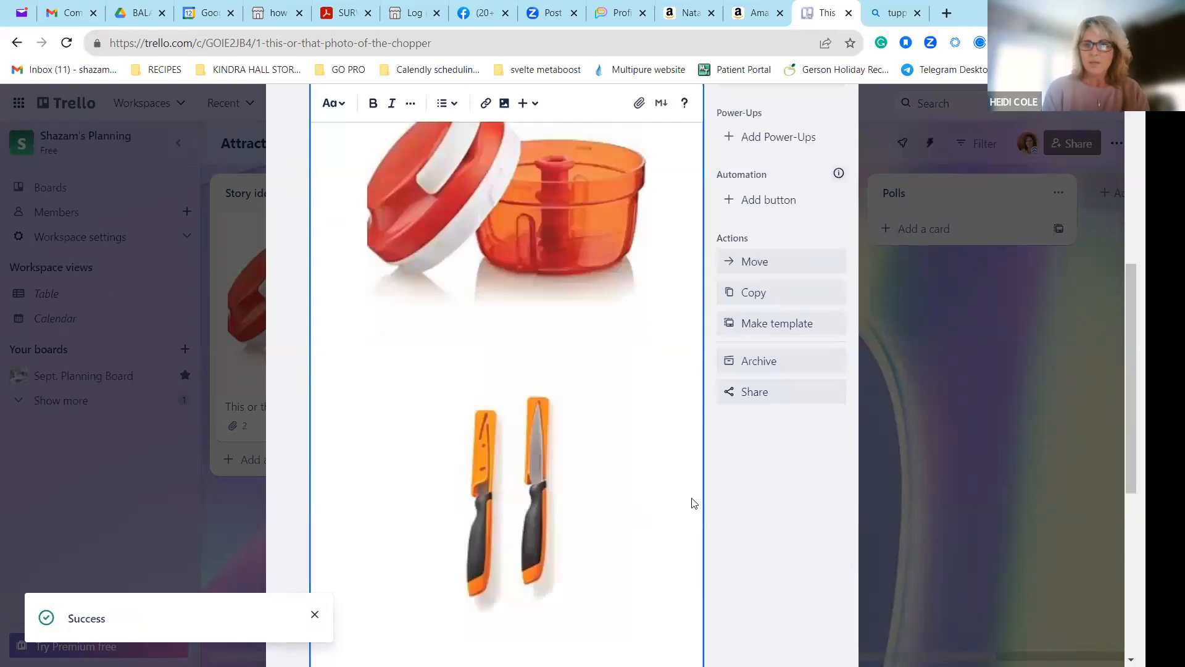
Add the line "THIS OR THAT?" below the knife photo in the description and start a new line.
scroll(544, 416, "down", 4)
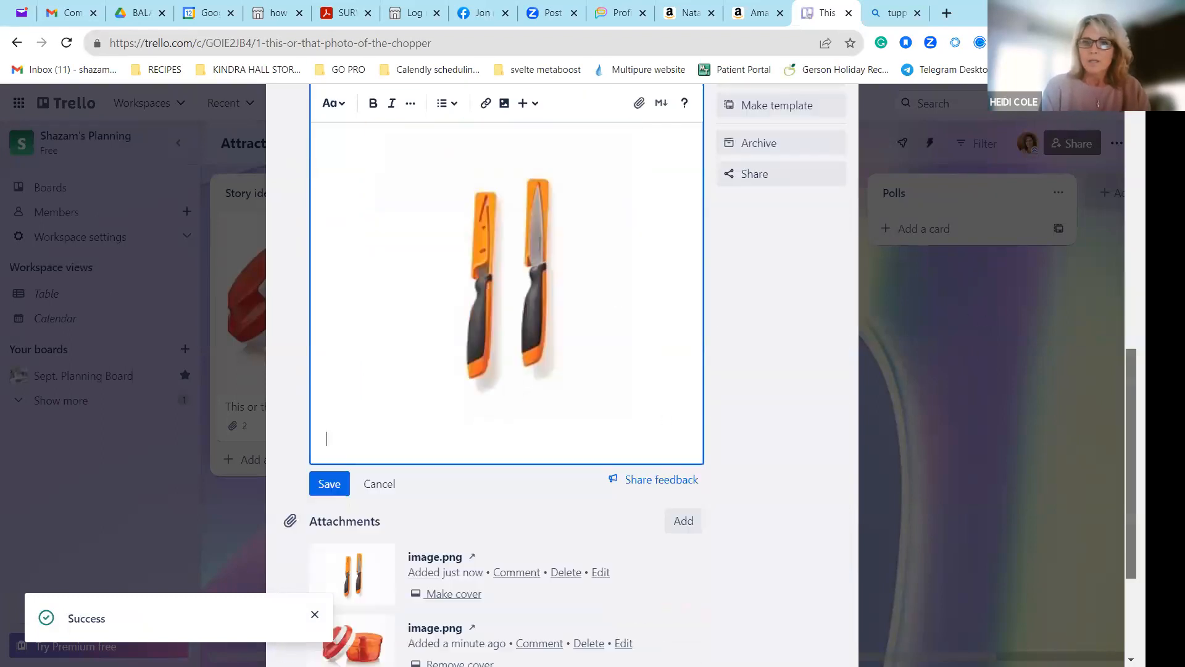
type("THIS OR TH")
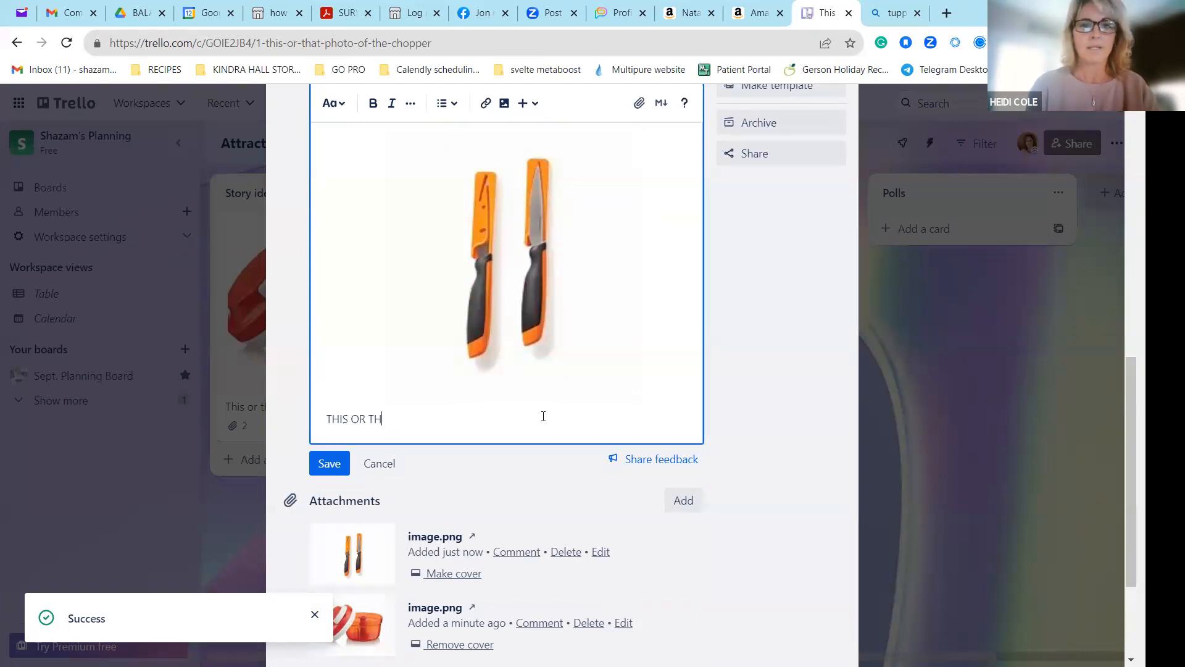
type("AT?")
key("Return")
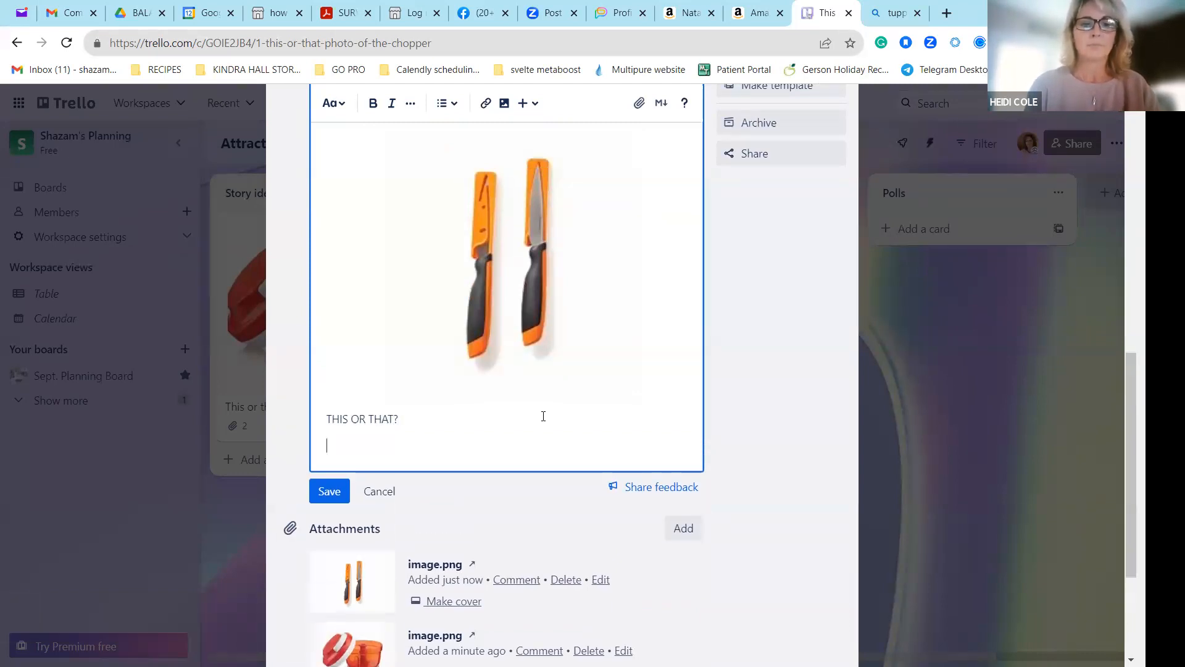
Begin the question under that heading with "Do you prefer to cut things up by hand with a knife or".
type("Do you pref")
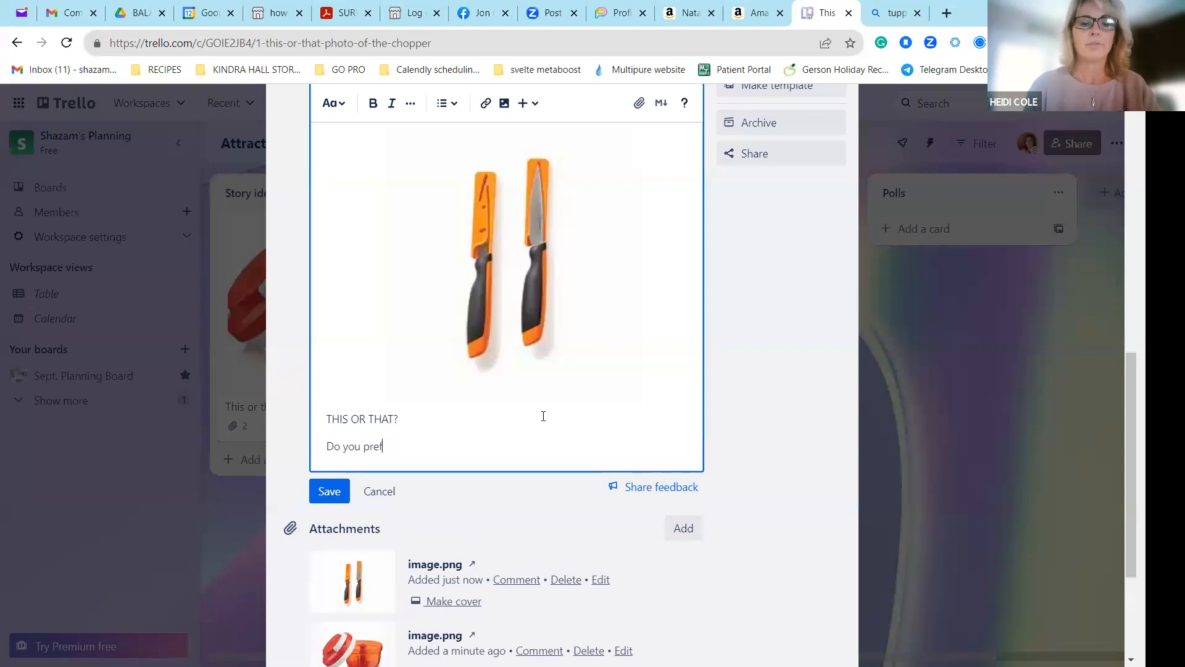
type("er to ")
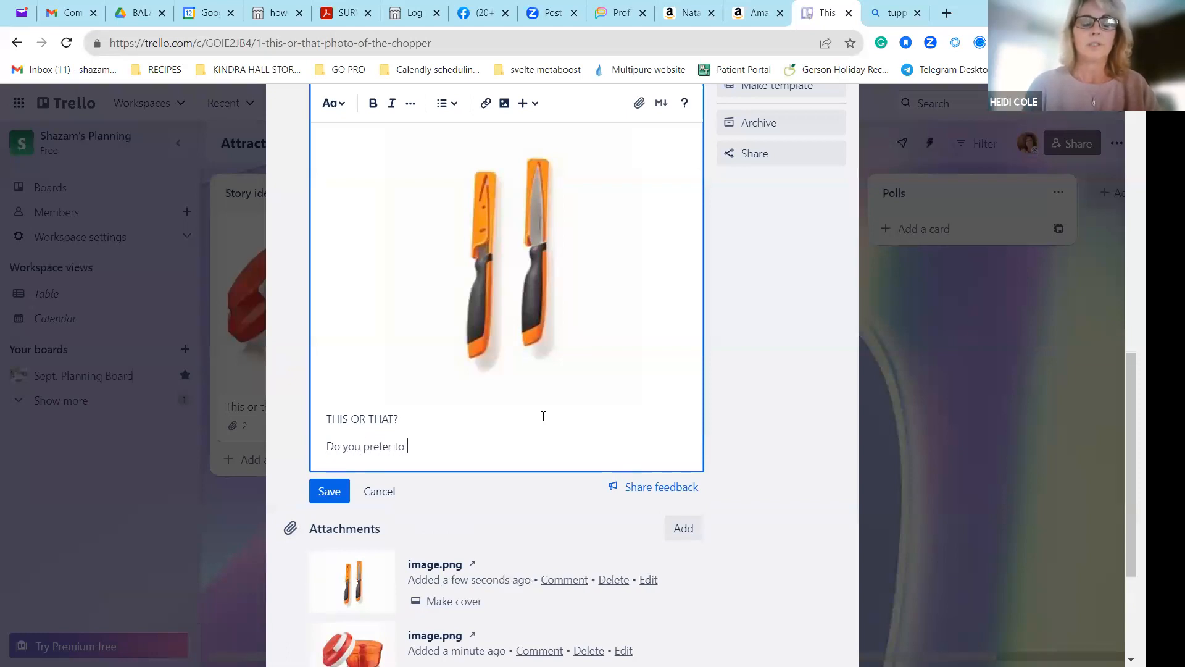
type("cut things up by")
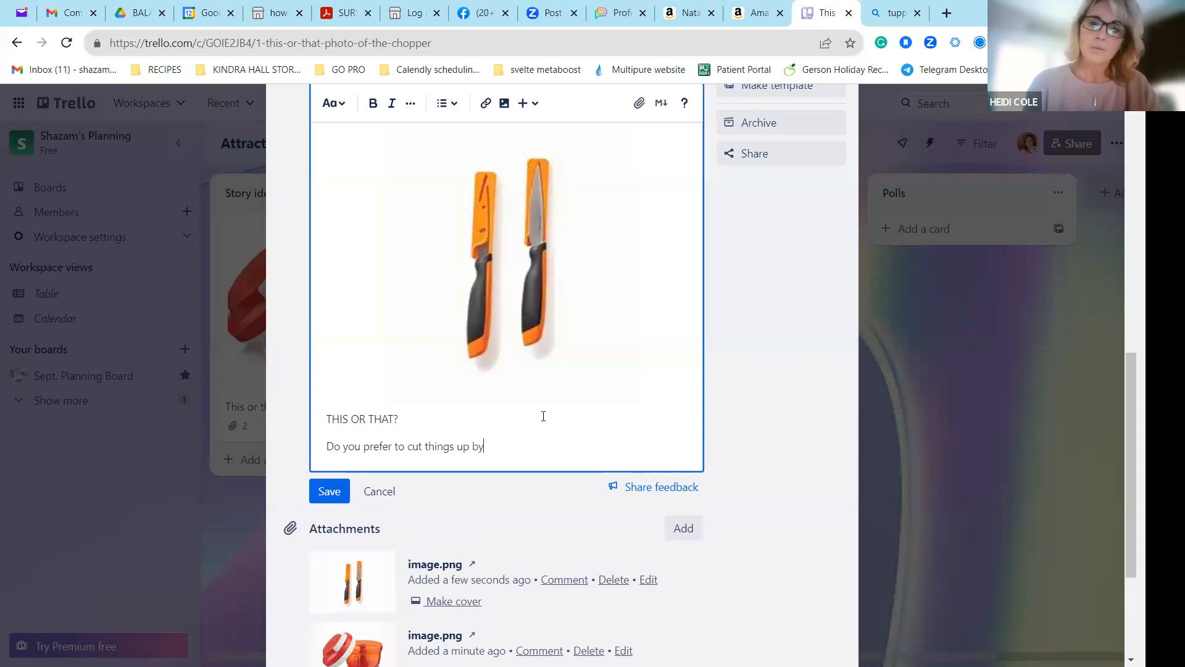
type(" hand with a ")
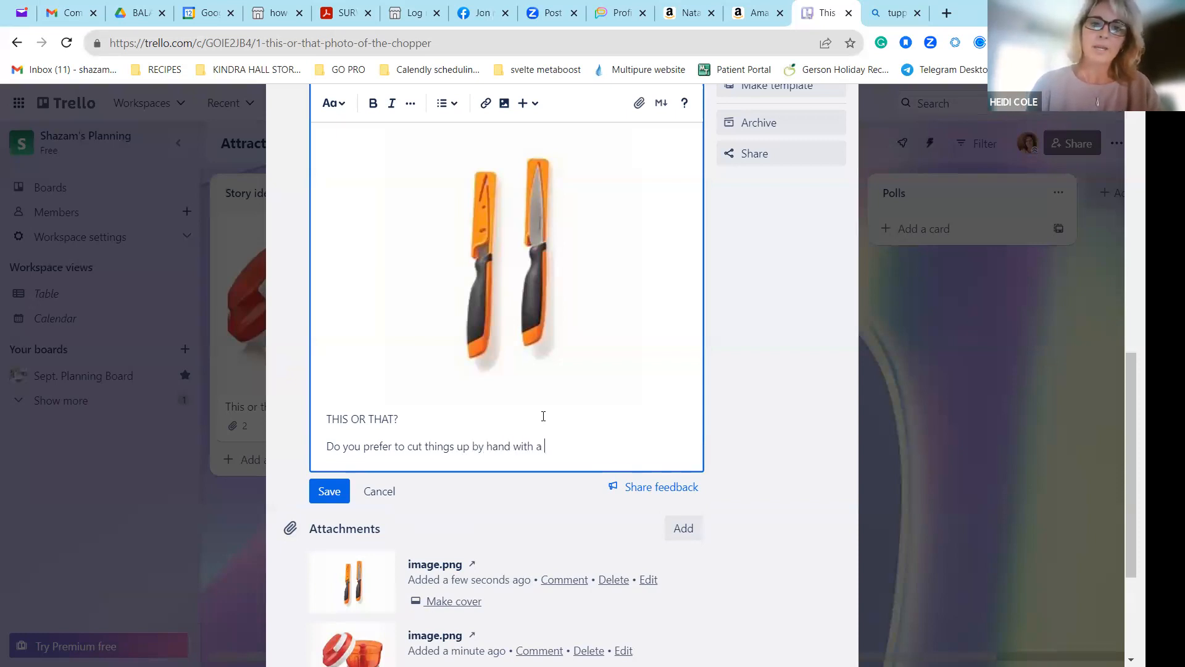
type("knife or")
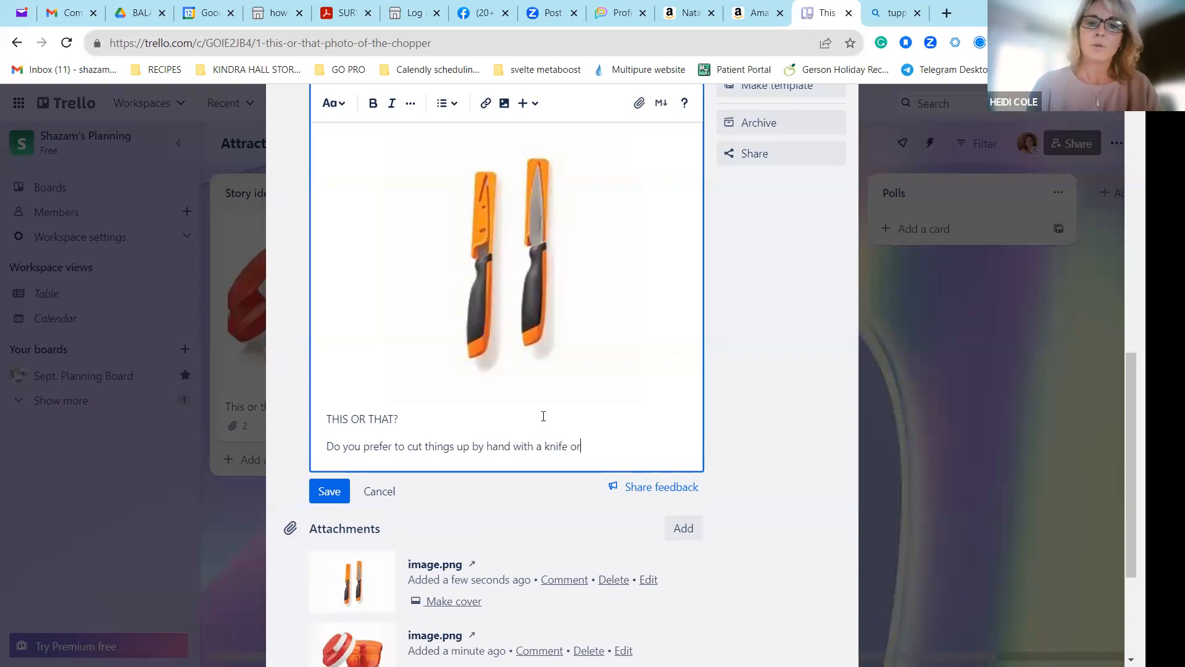
type(" do you prefer the turbo th")
Complete the question with "do you prefer the turbo method of chop it all at once?", save the description and close the card.
key("BackSpace")
key("BackSpace")
type("meh")
key("BackSpace")
type("thod of chop it all at oc")
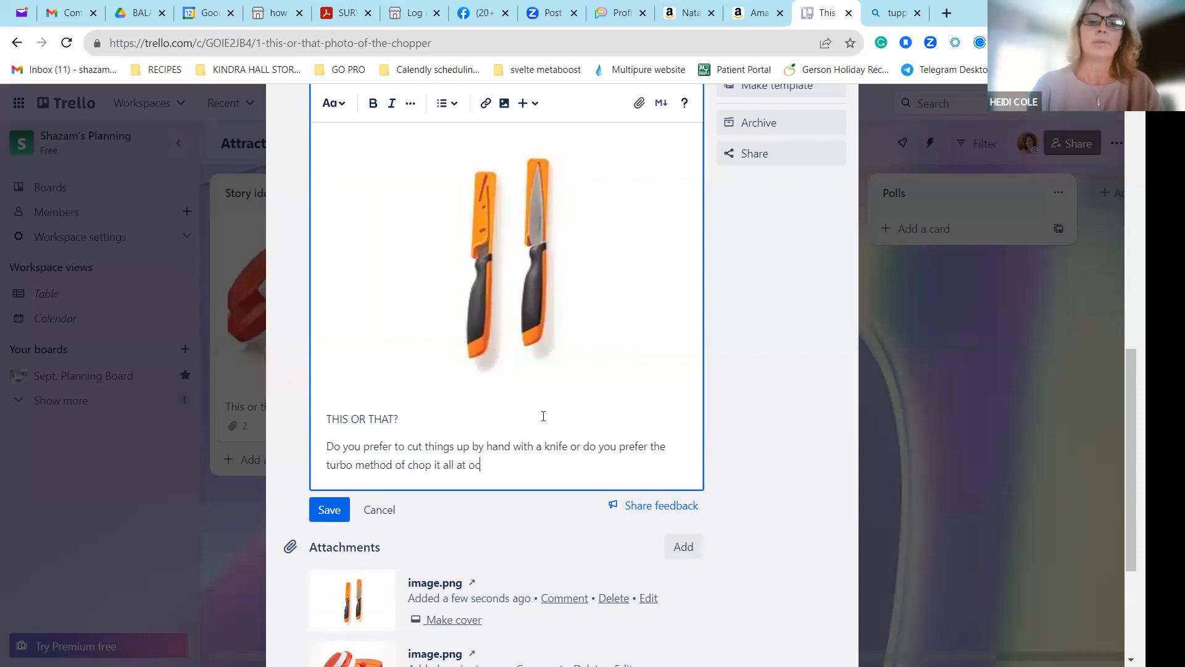
key("BackSpace")
type("oc")
key("BackSpace")
type("nce?")
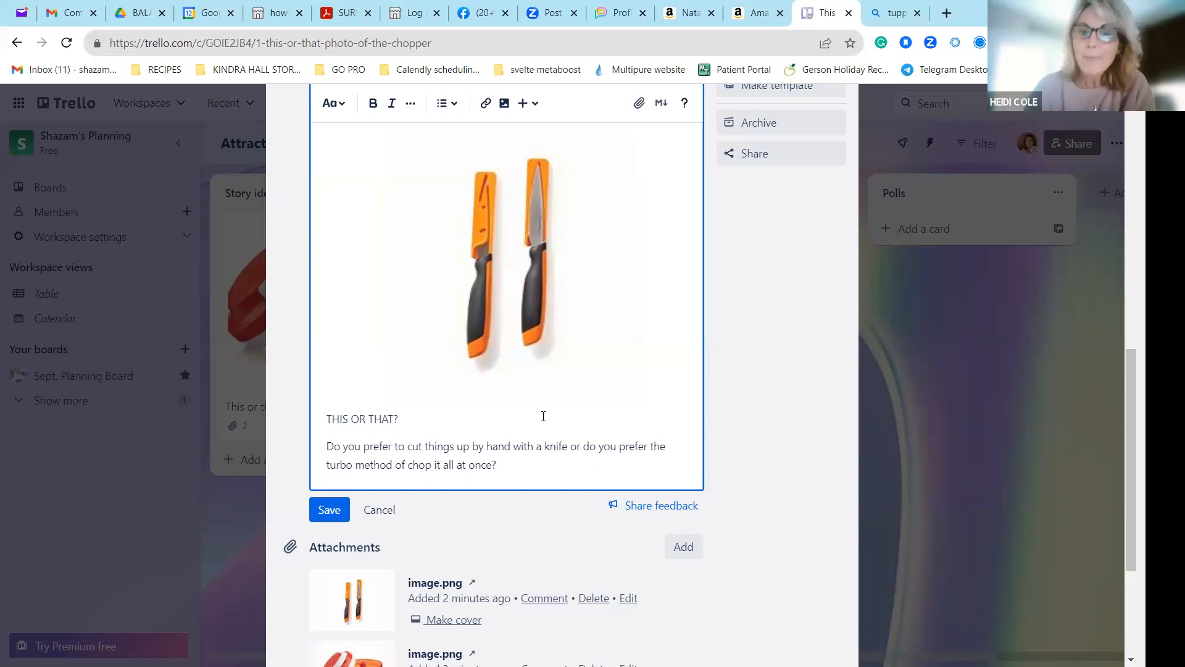
left_click(802, 496)
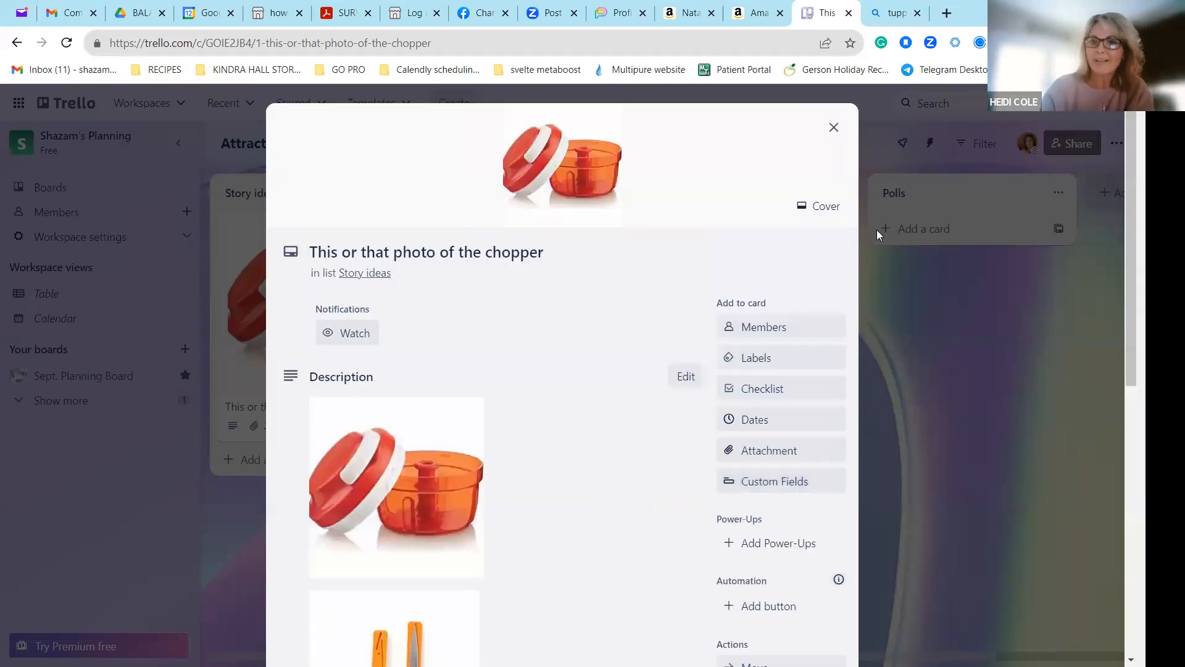
left_click(1114, 245)
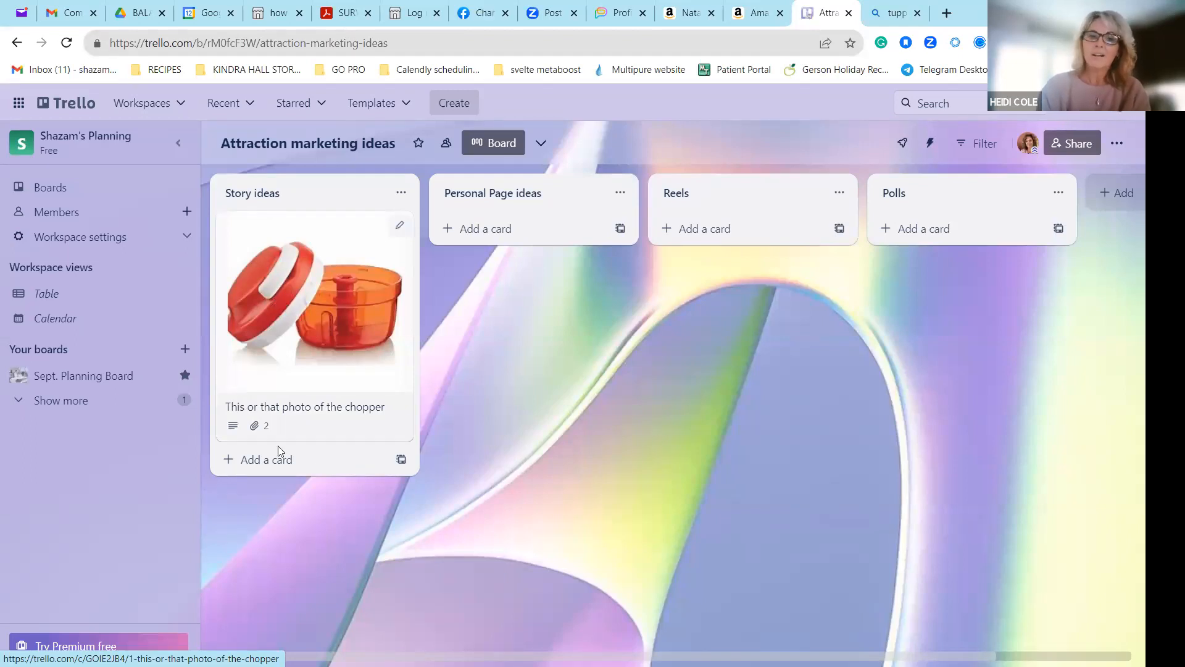
Add a card titled "Are you a meal prepper or day by day?" to the Story ideas list.
left_click(284, 460)
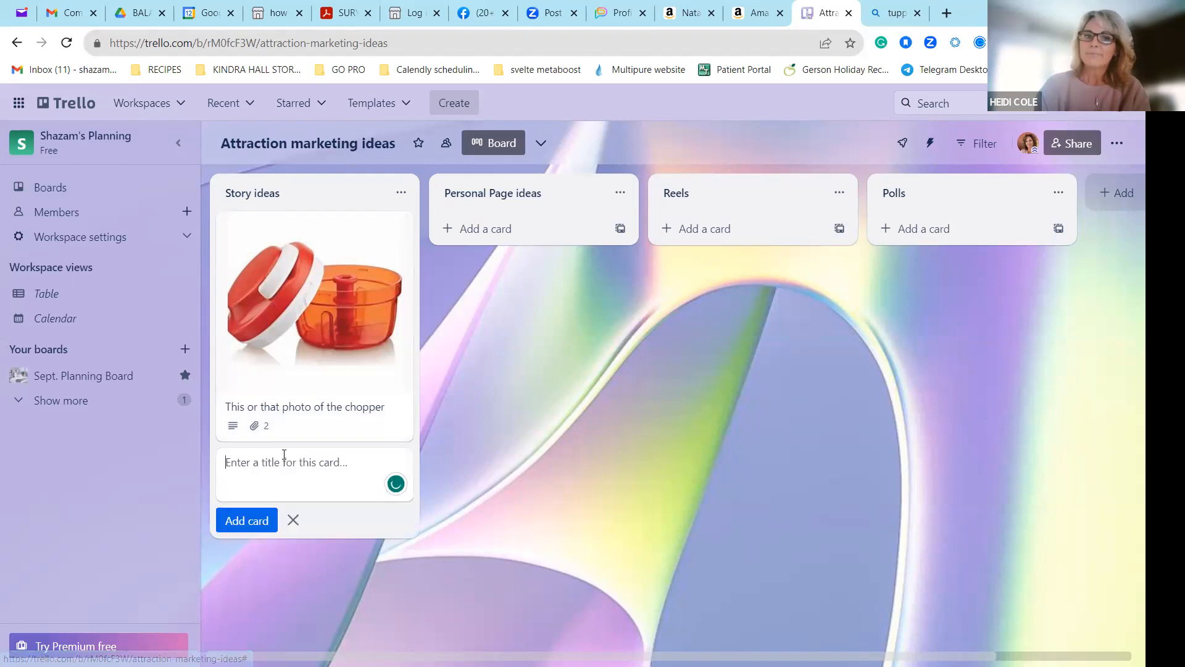
type("Are you a me")
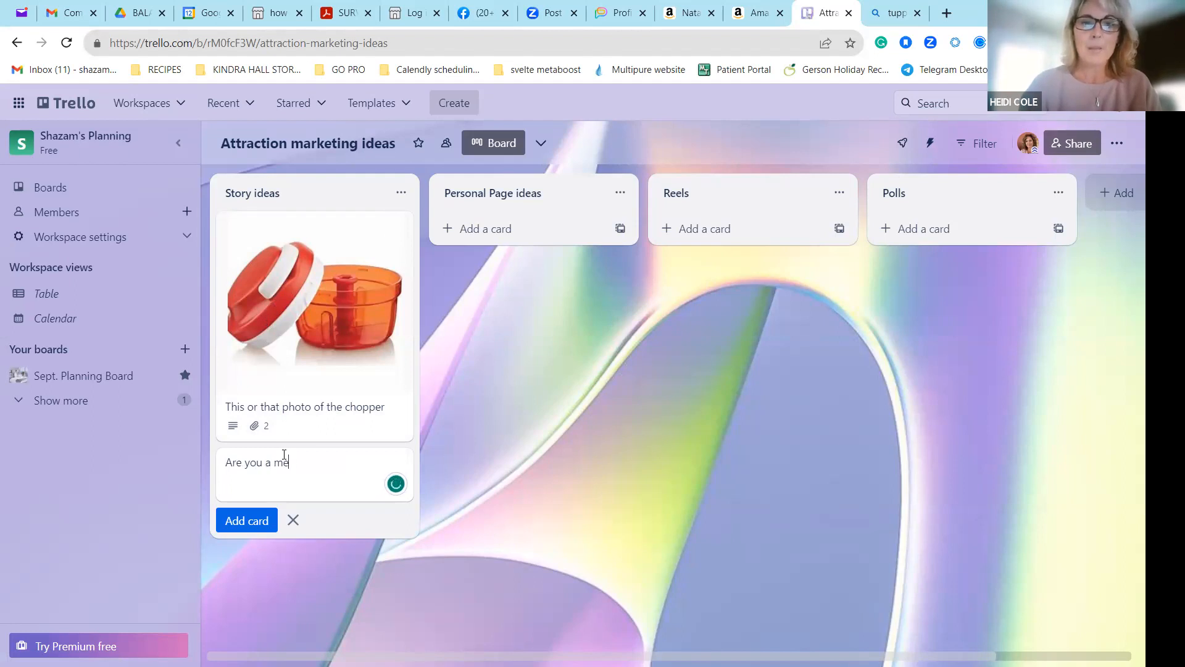
type("al prepper or ")
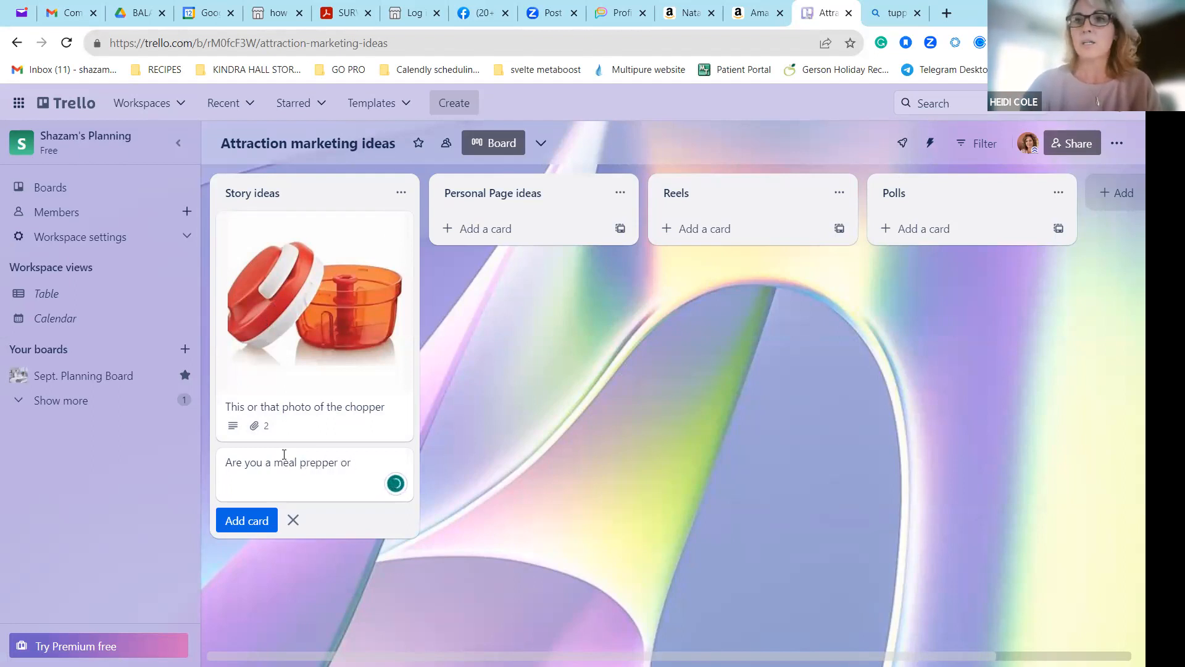
type("day by ")
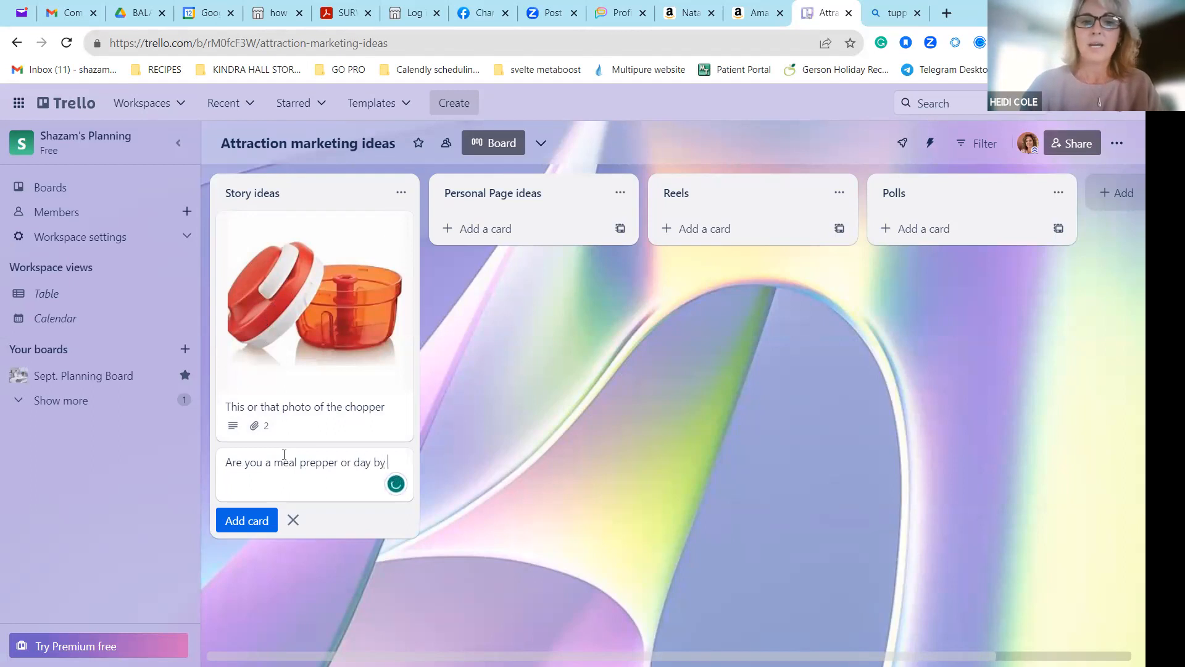
type("day?")
key("Return")
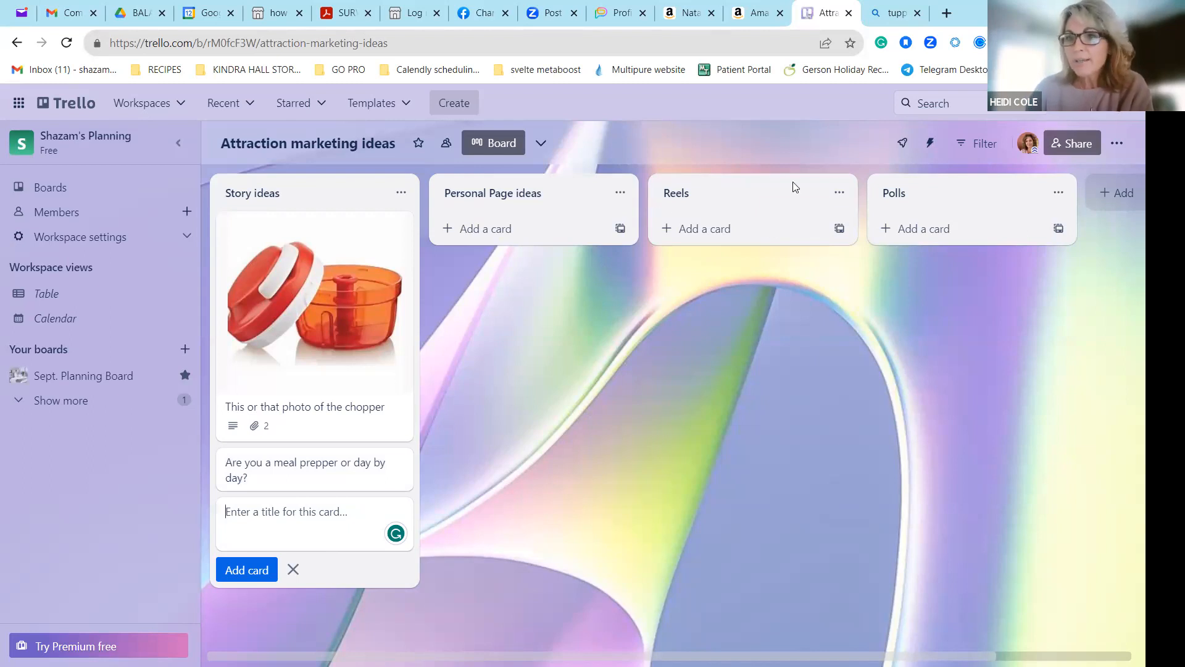
left_click(302, 474)
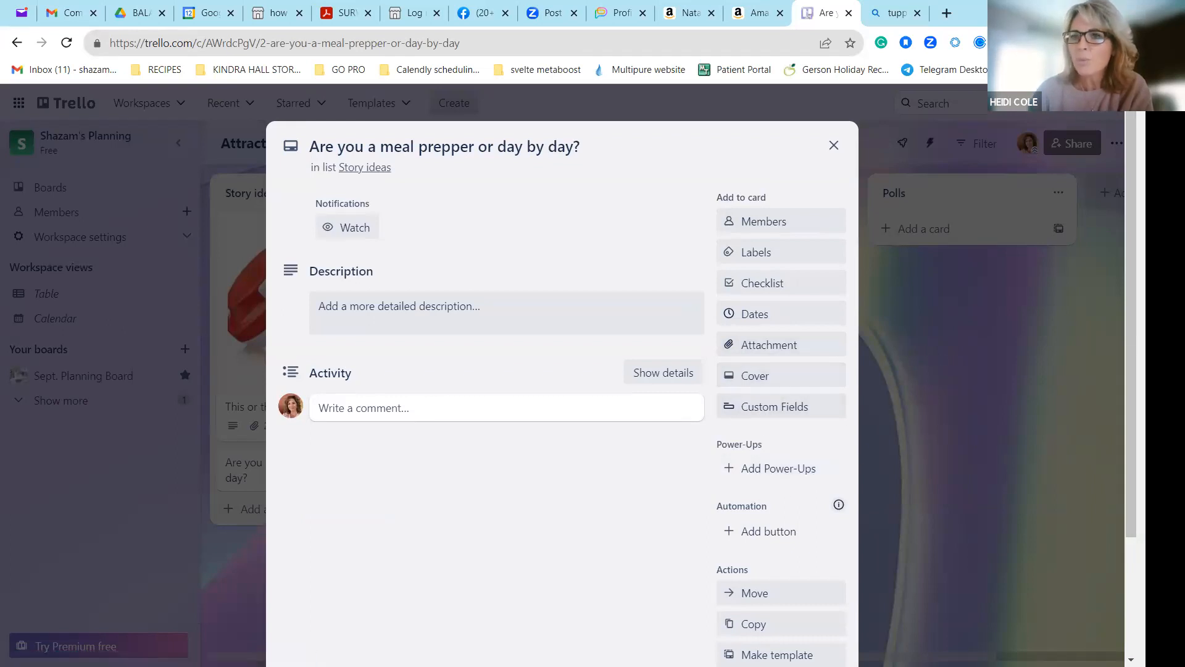
scroll(562, 371, "down", 3)
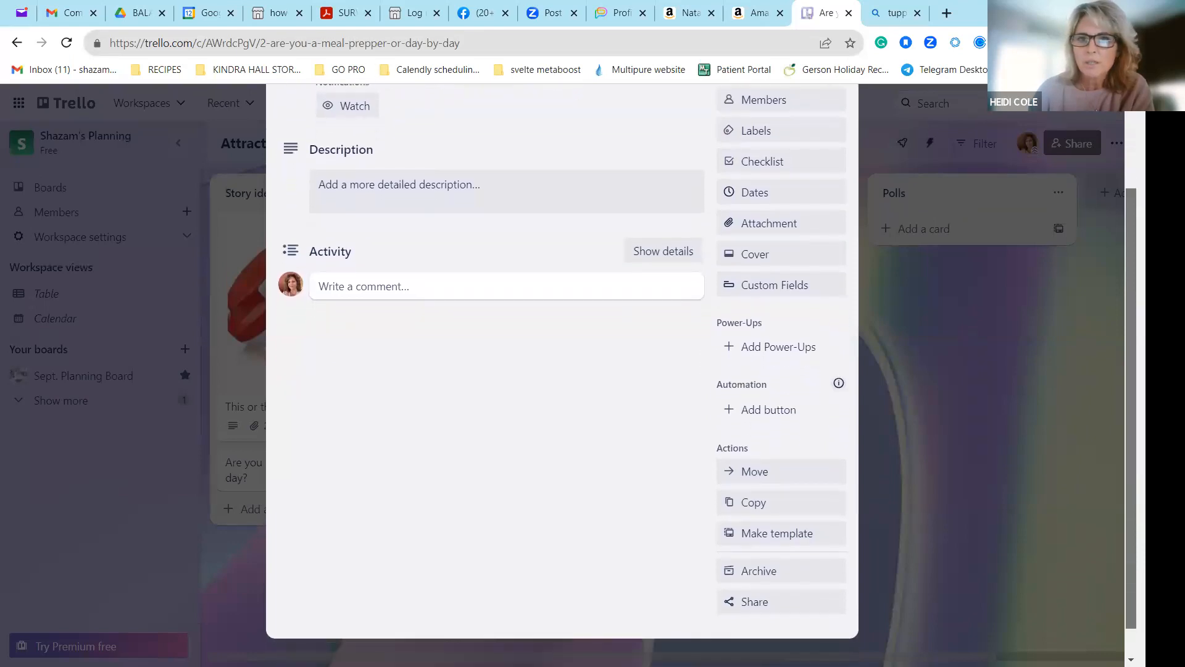
left_click(985, 286)
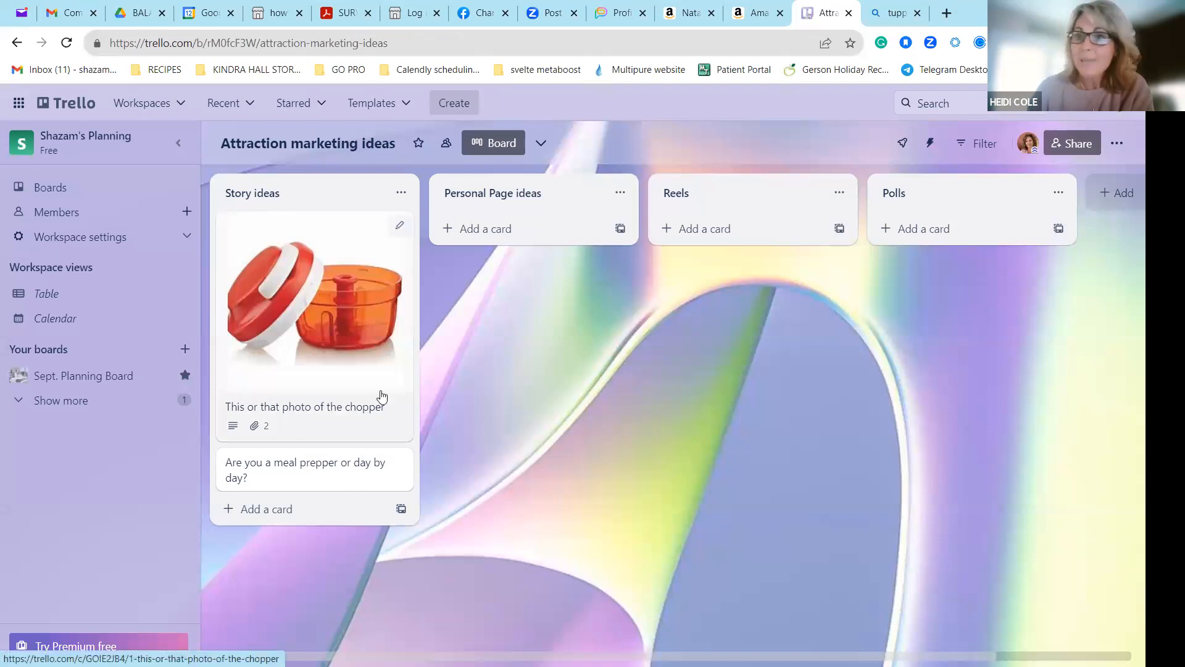
Duplicate the "This or that photo of the chopper" card with its attachments into position 1 of Story ideas on the same board.
left_click(249, 367)
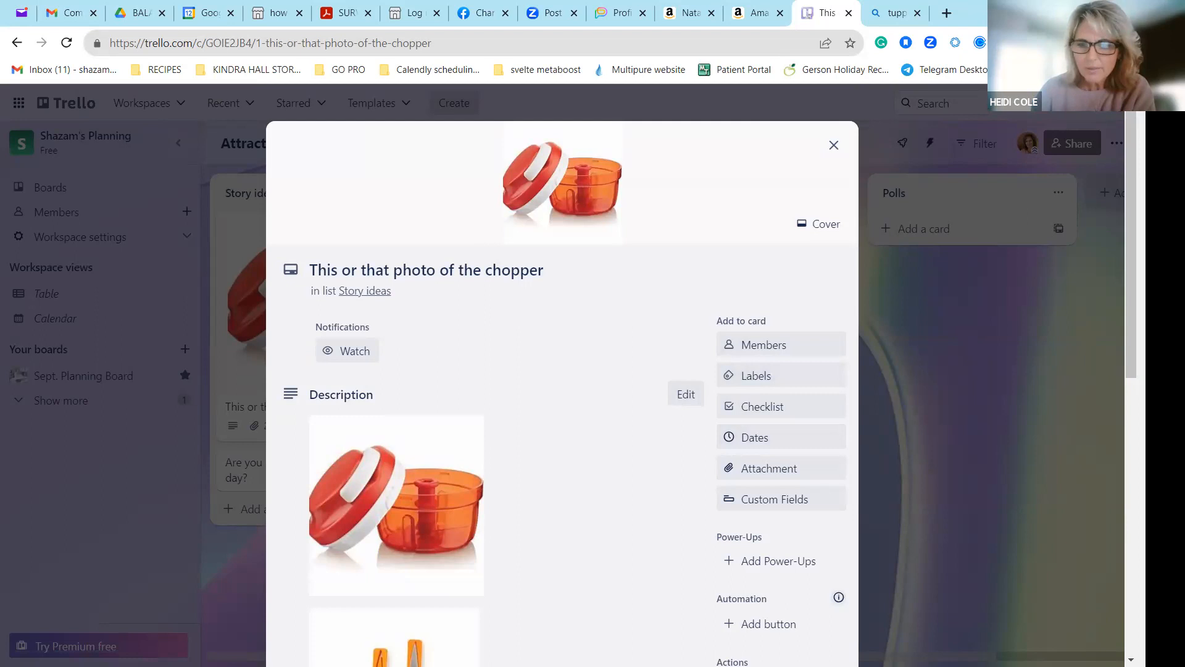
scroll(1106, 289, "down", 5)
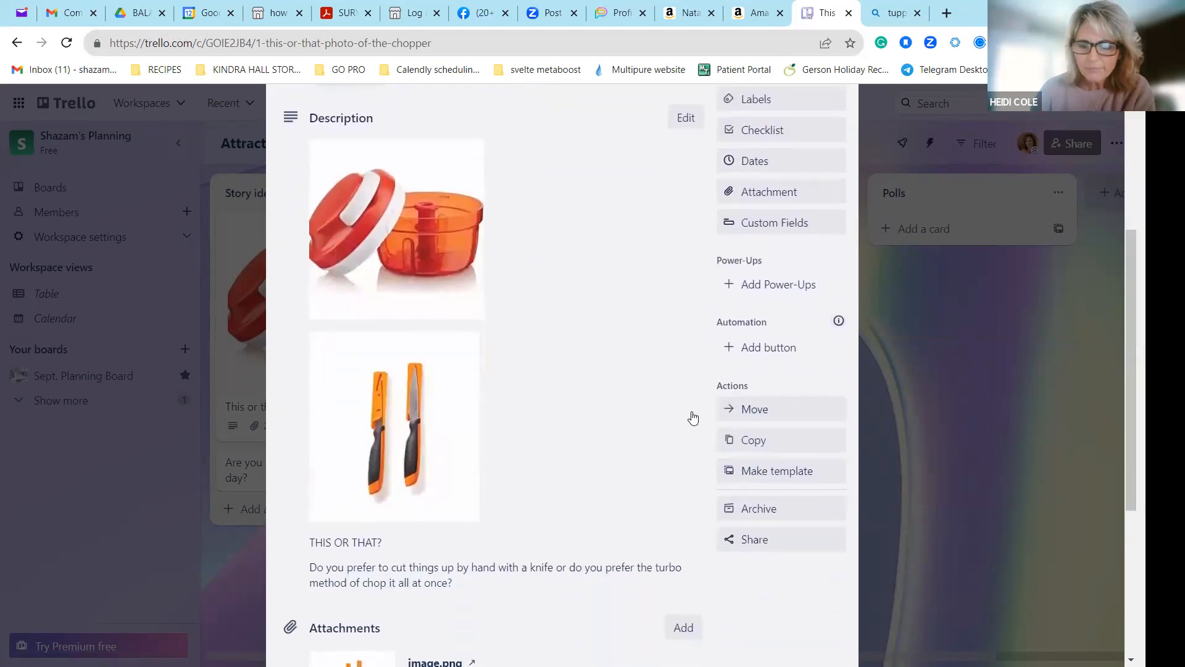
left_click(780, 444)
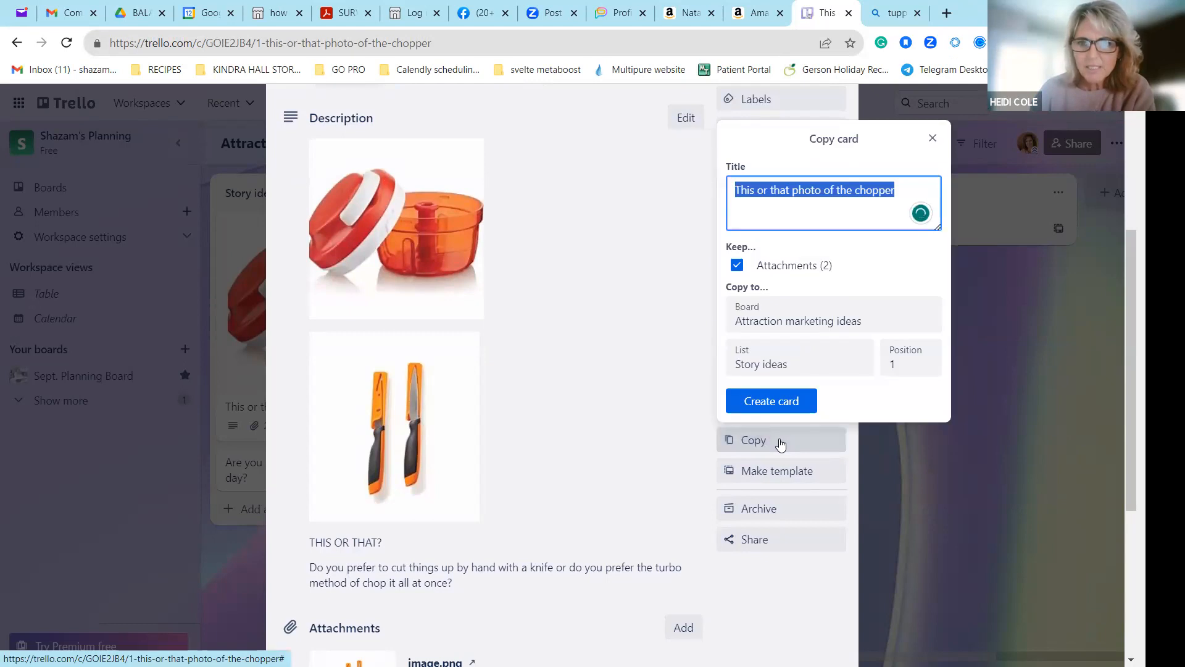
left_click(776, 312)
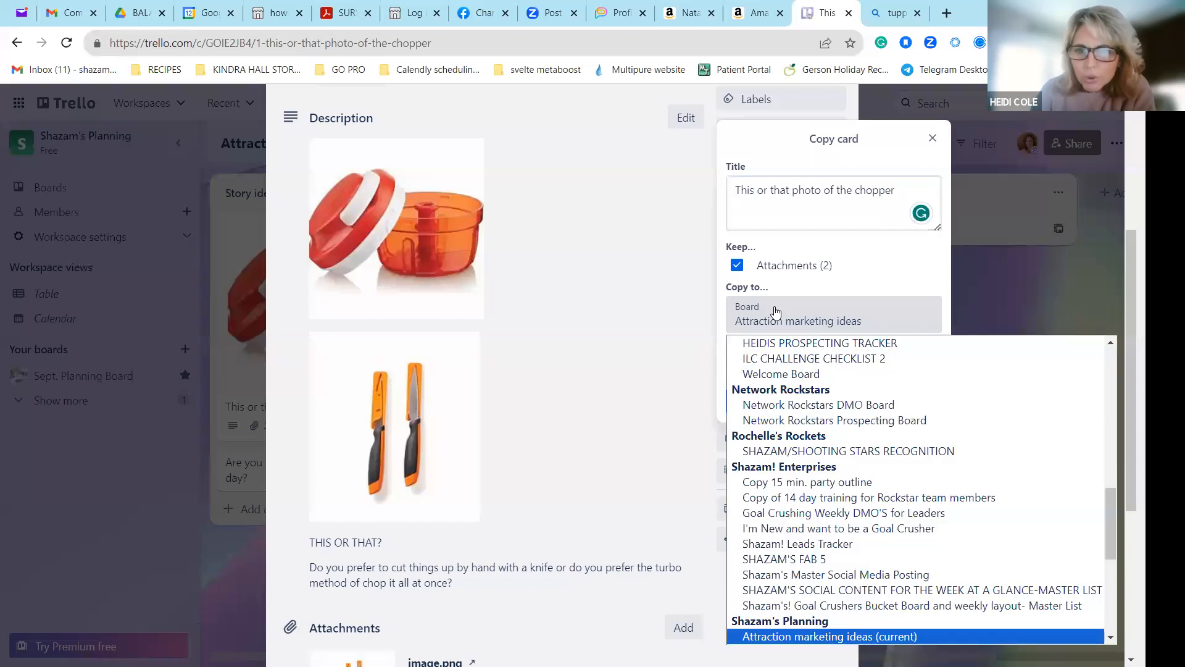
left_click(776, 312)
left_click(781, 399)
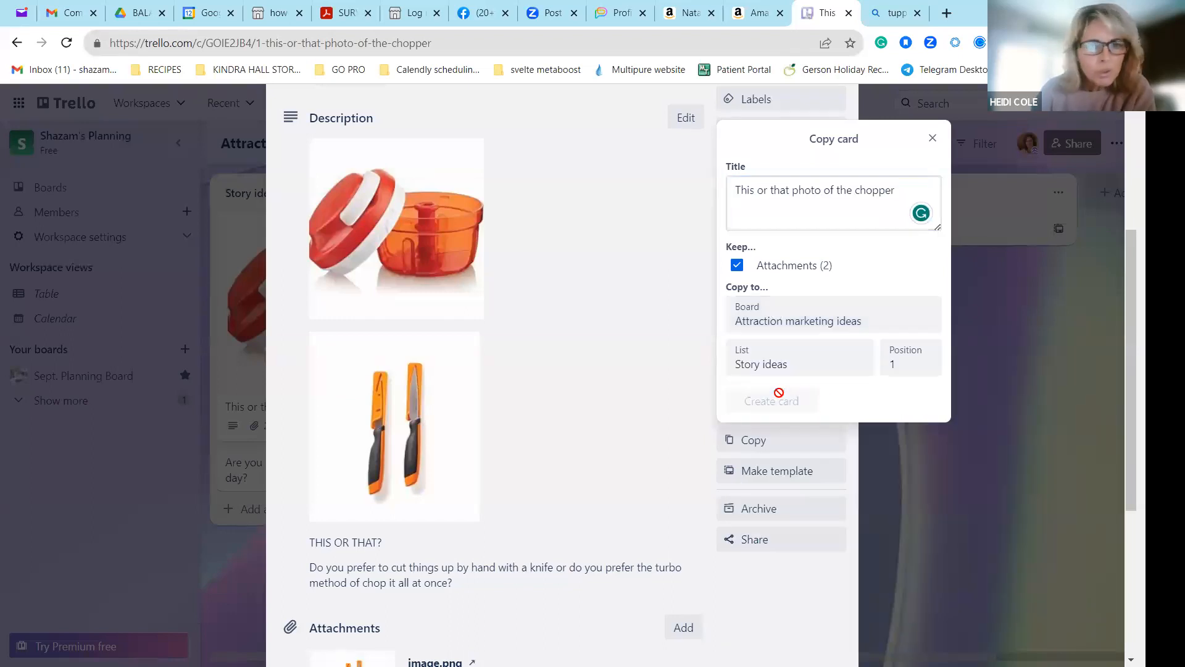
left_click(912, 365)
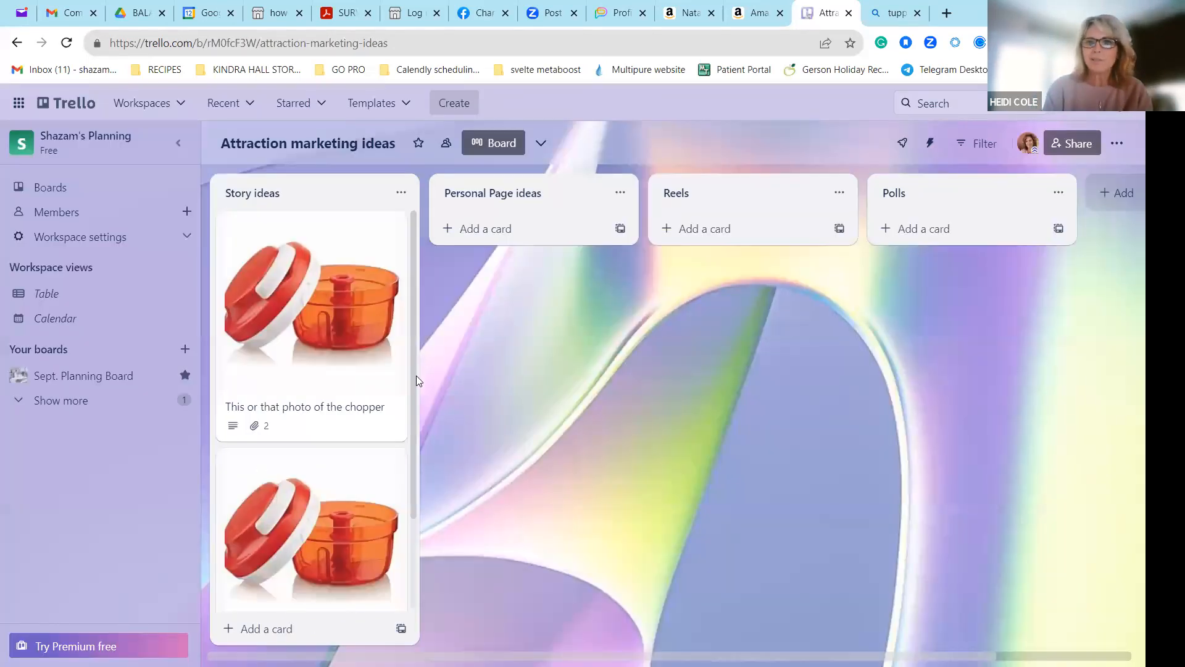
Move the lower of the two chopper cards from Story ideas to Polls, and from there to Personal Page ideas.
left_click_drag(416, 376, 407, 488)
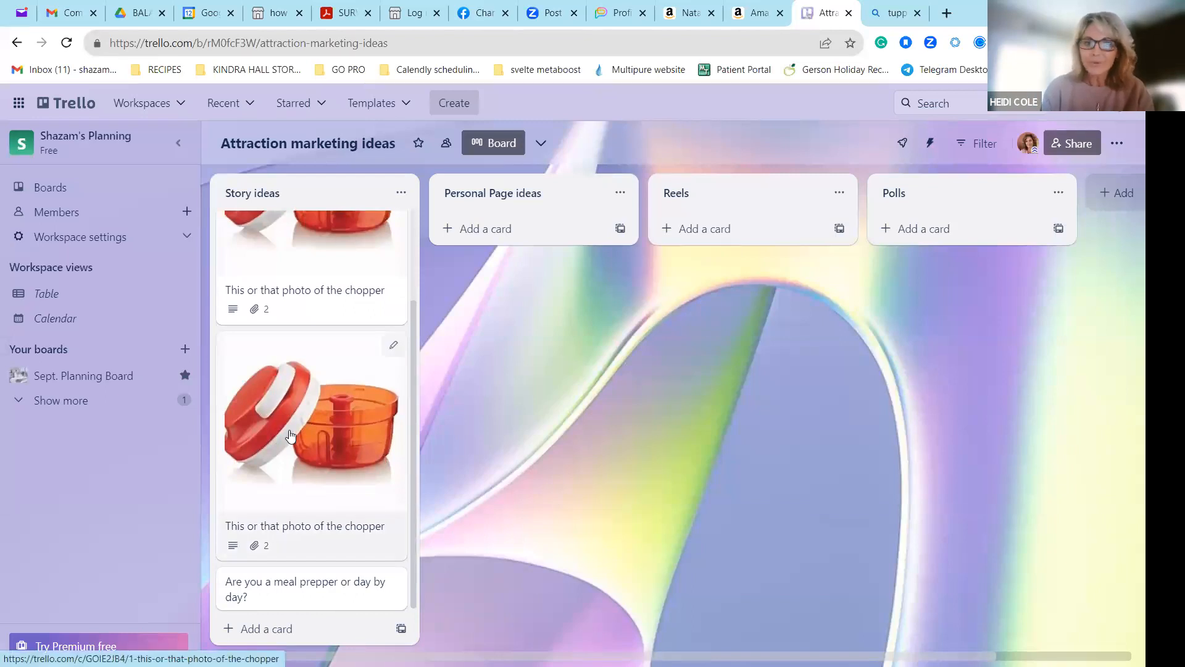
left_click_drag(290, 435, 940, 319)
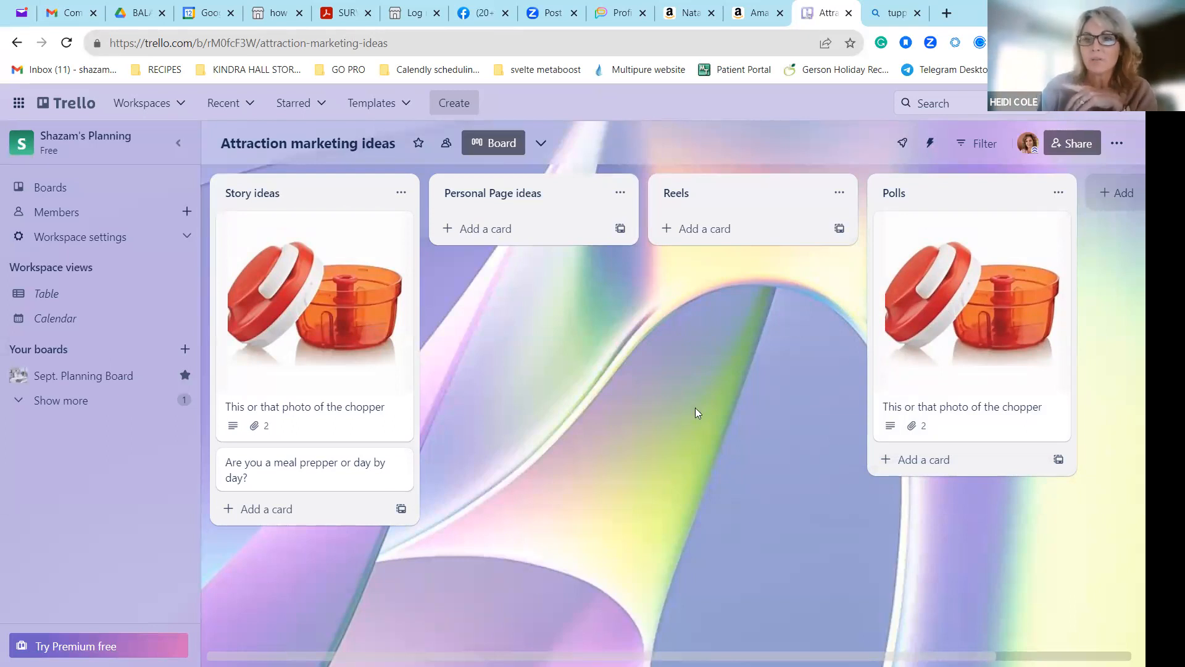
left_click_drag(881, 331, 420, 337)
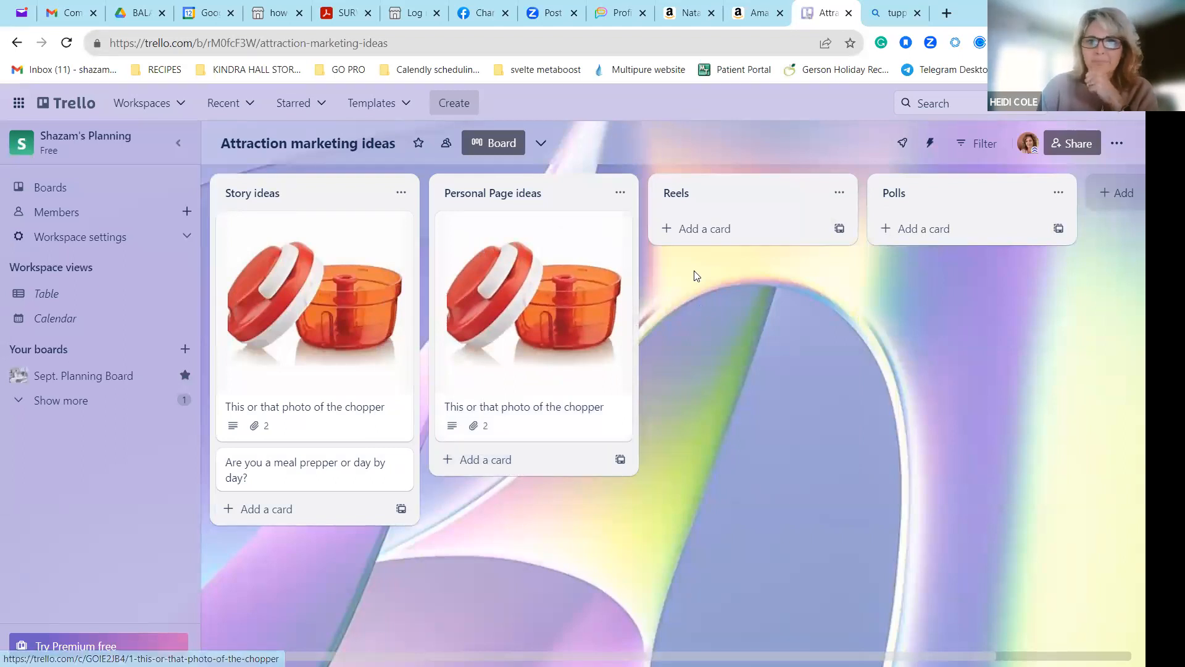
left_click(622, 194)
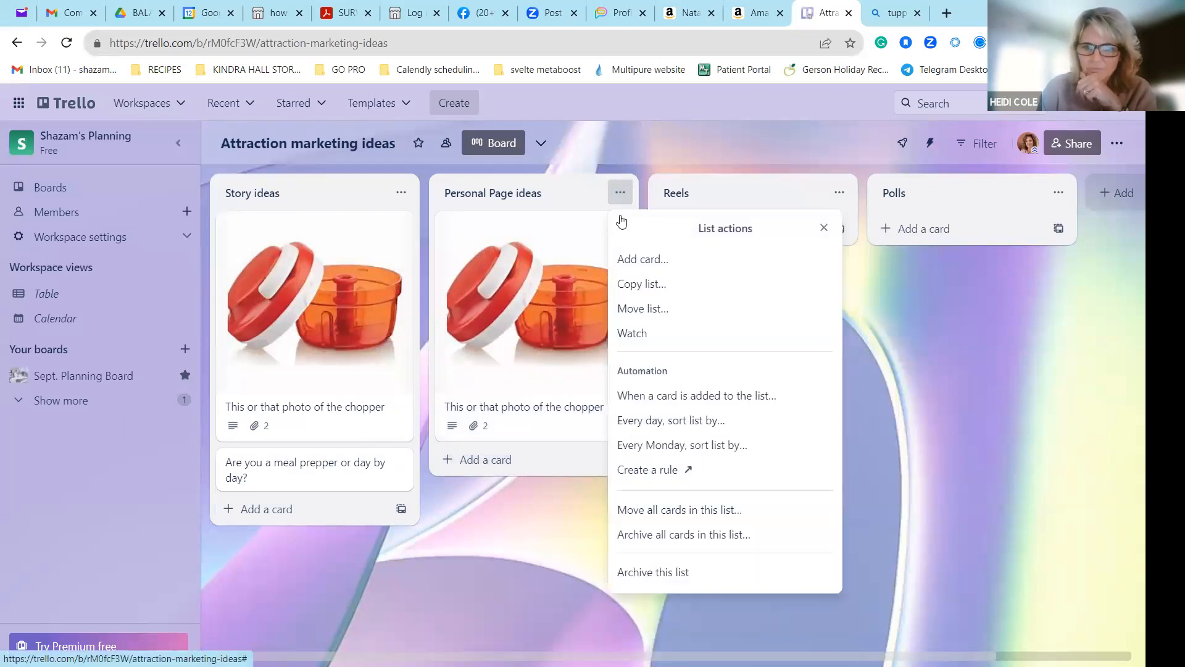
left_click(687, 313)
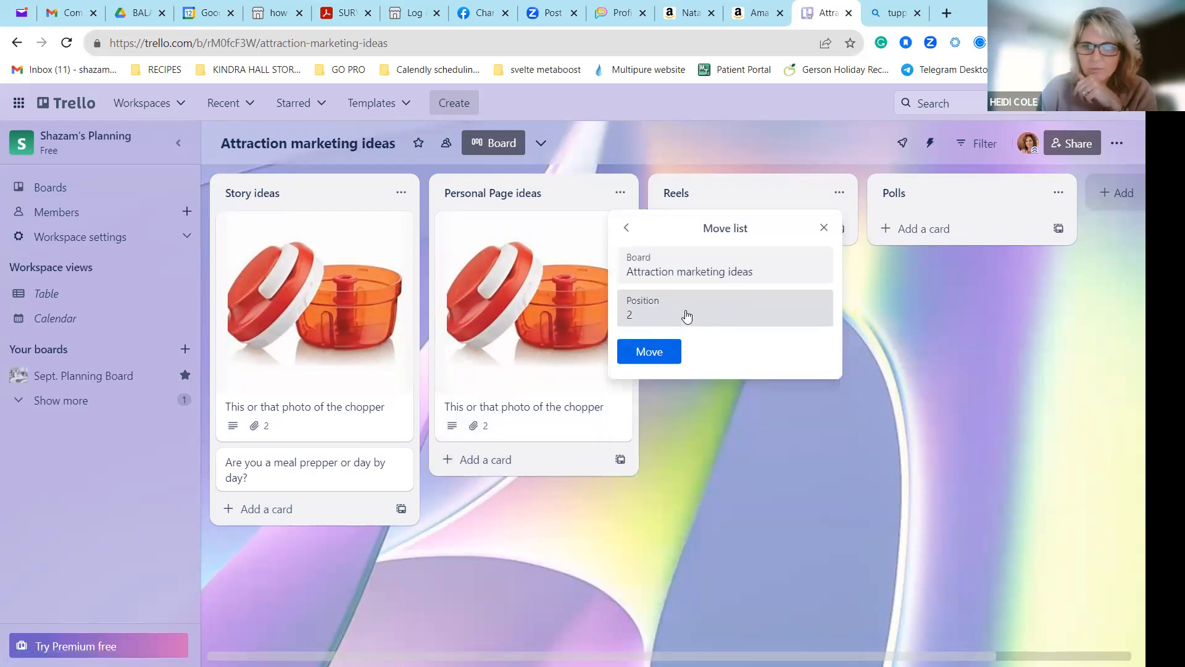
left_click(339, 363)
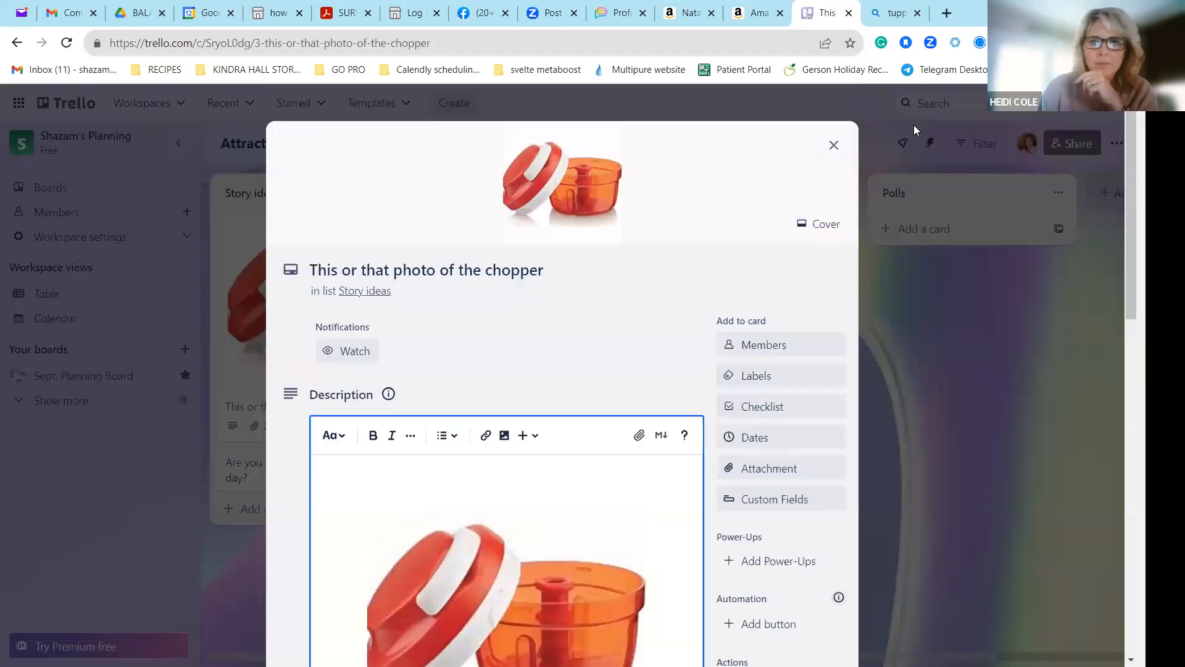
left_click(834, 146)
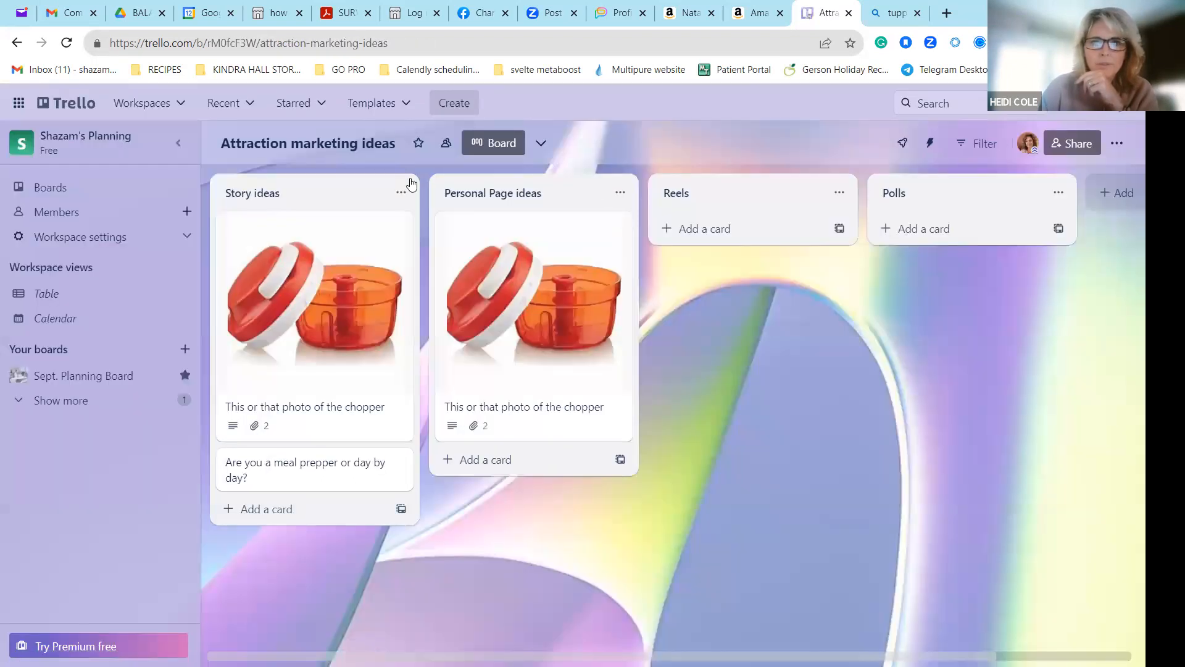
Move the Story ideas list to position 2 on the board and return it ahead of Personal Page ideas.
left_click(399, 192)
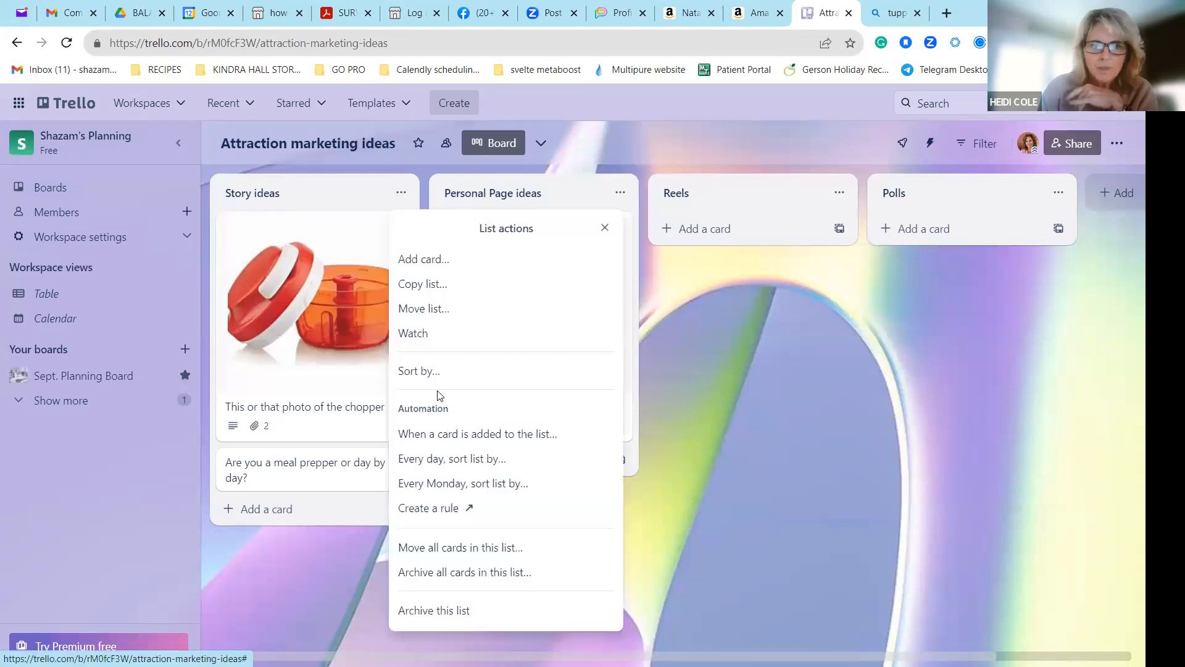
left_click(451, 308)
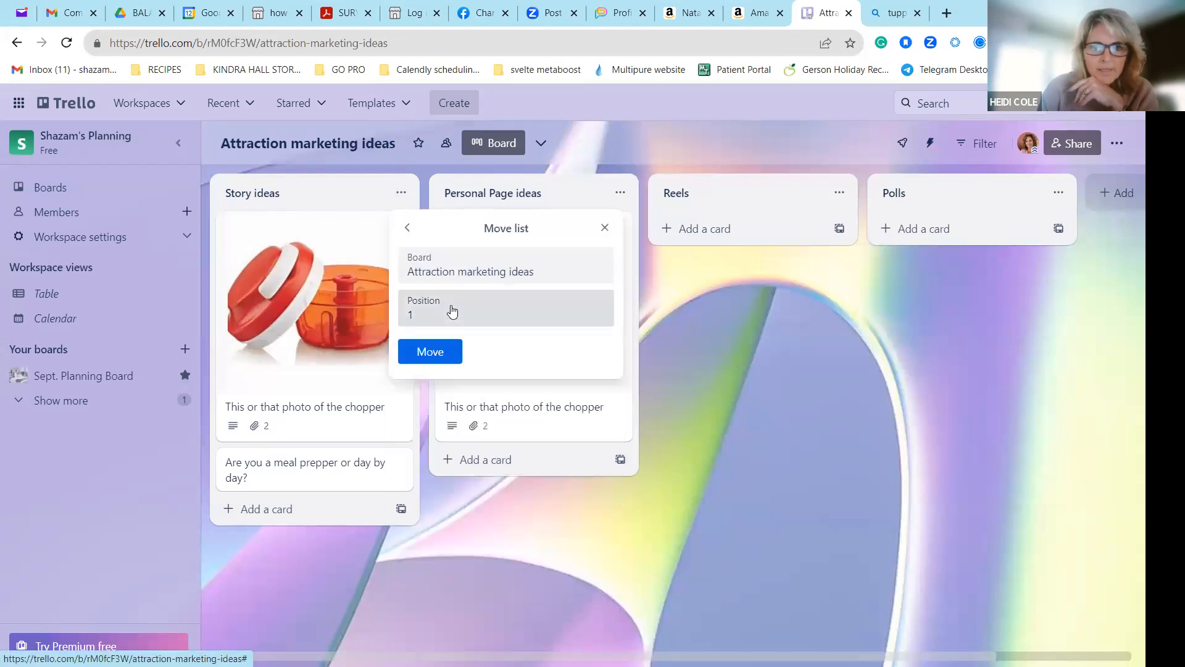
left_click(453, 312)
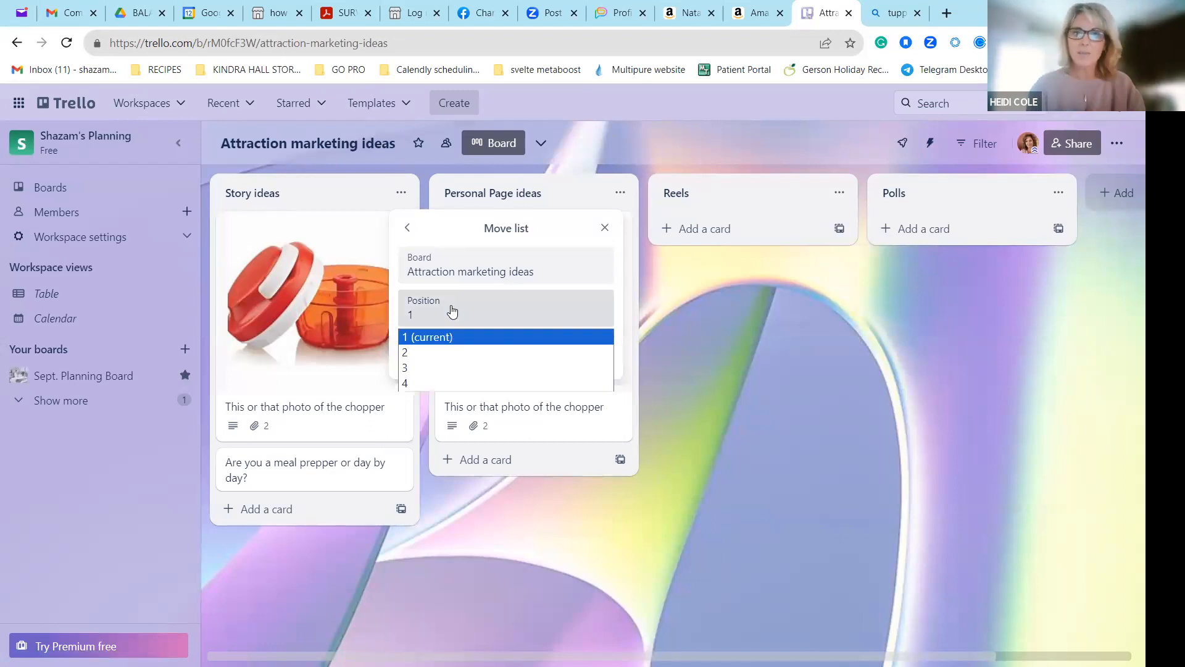
left_click(440, 353)
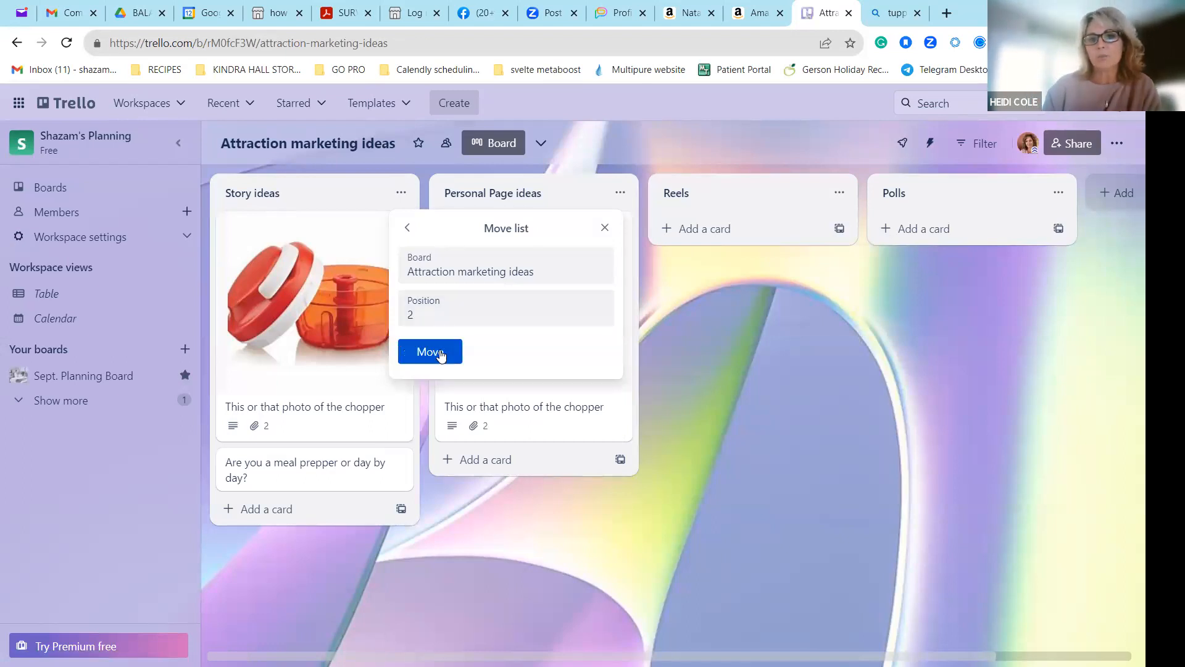
left_click(430, 352)
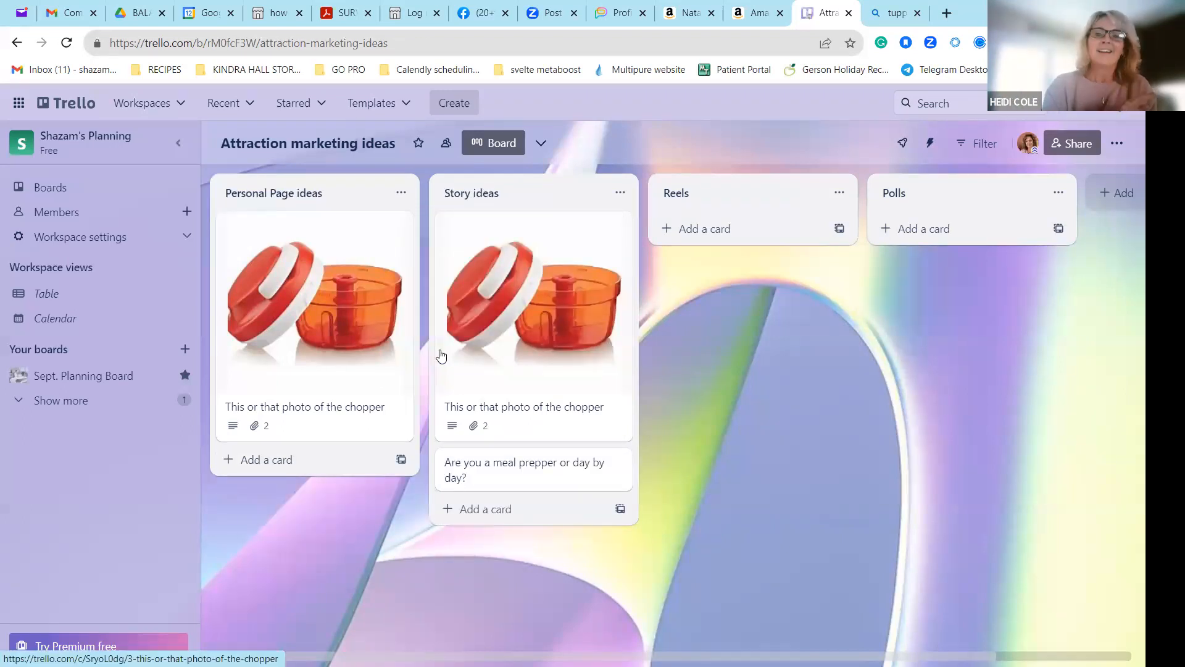
left_click_drag(553, 201, 289, 202)
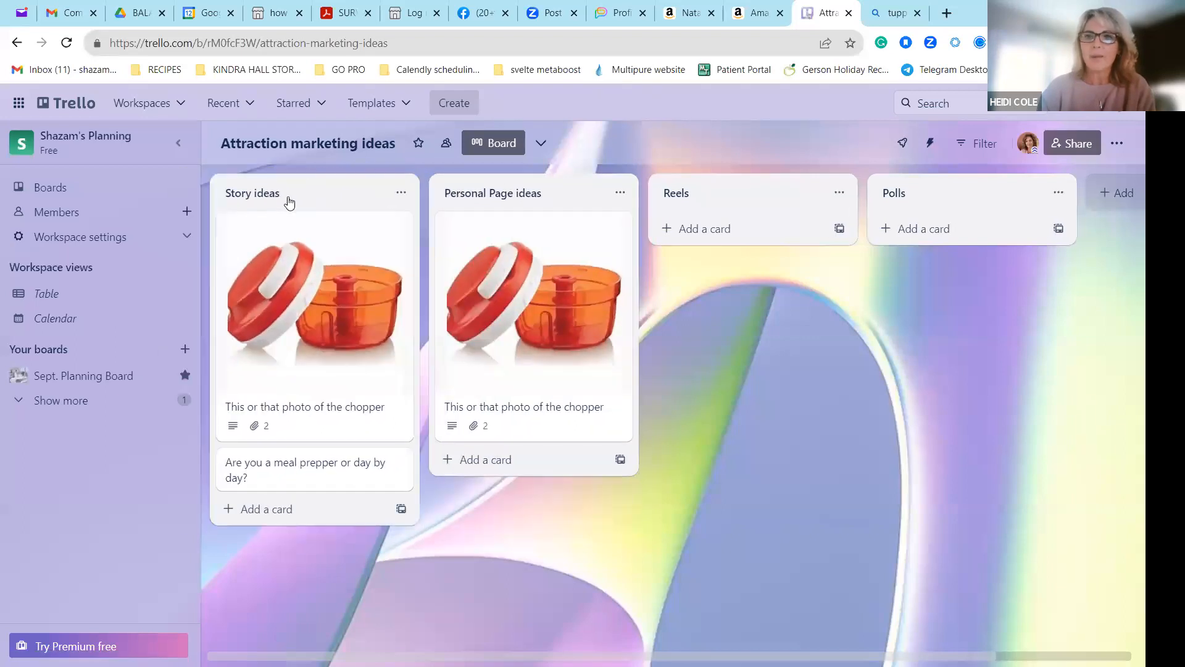